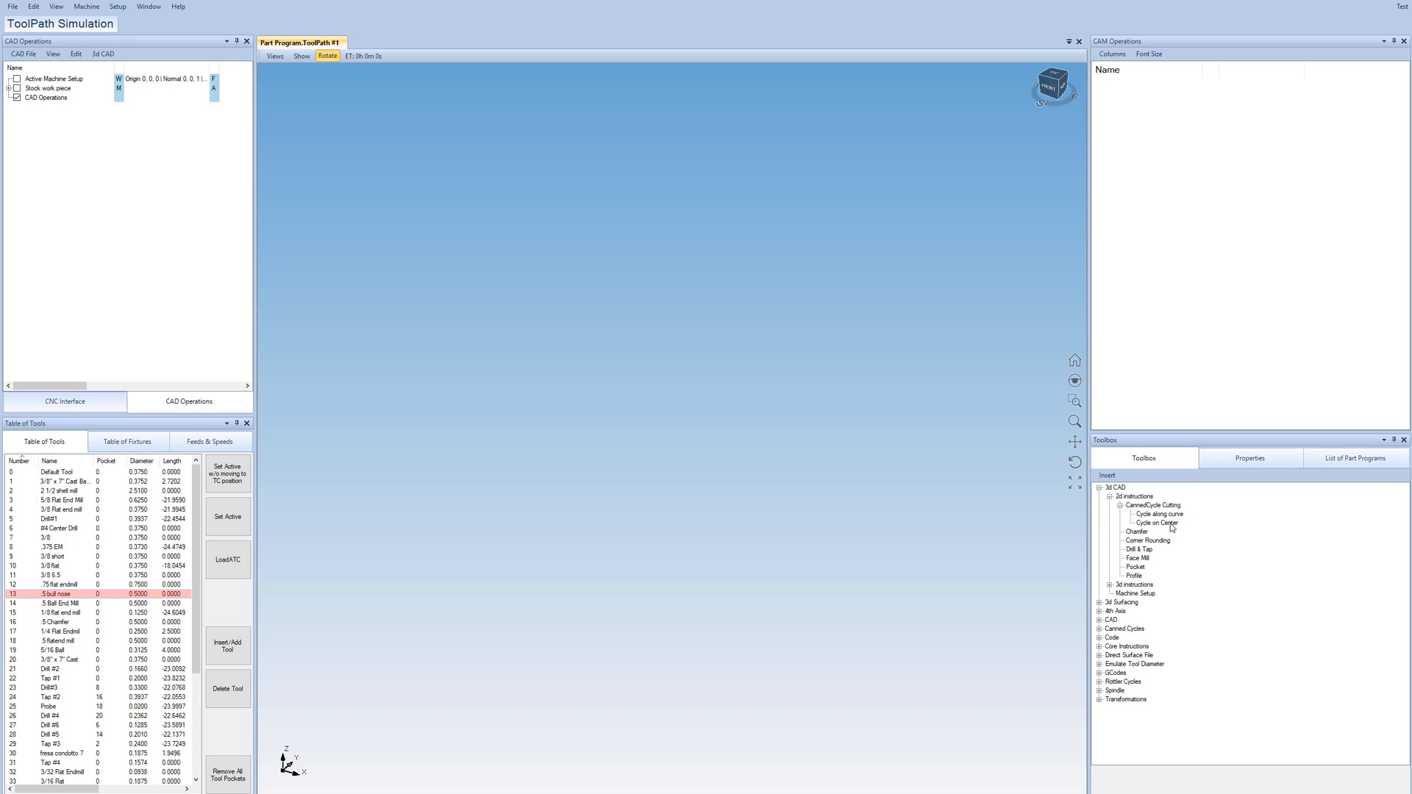
# Examine the cycle types listed under CannedCycle Cutting and Canned Cycles in the toolbox
pyautogui.click(1120, 506)
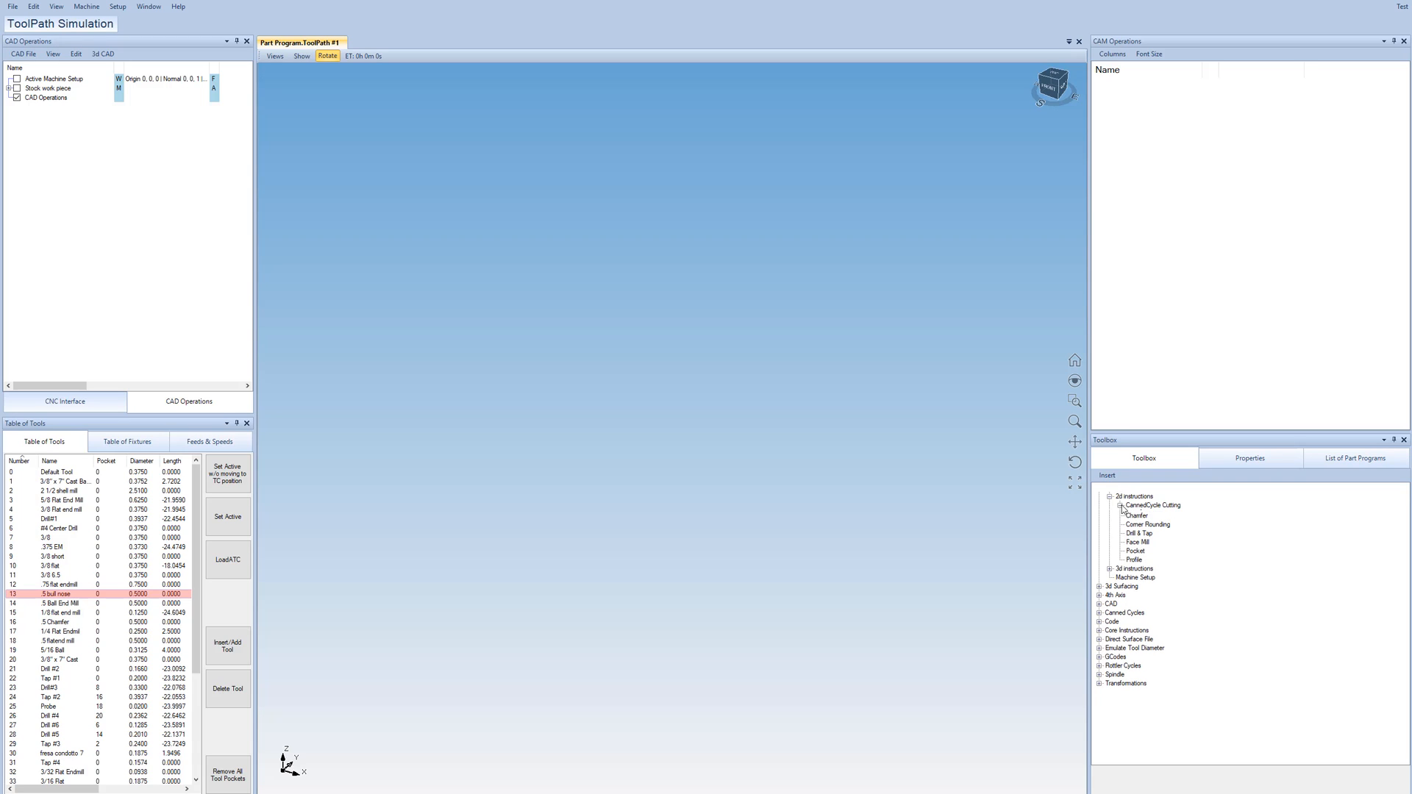
pyautogui.click(1121, 505)
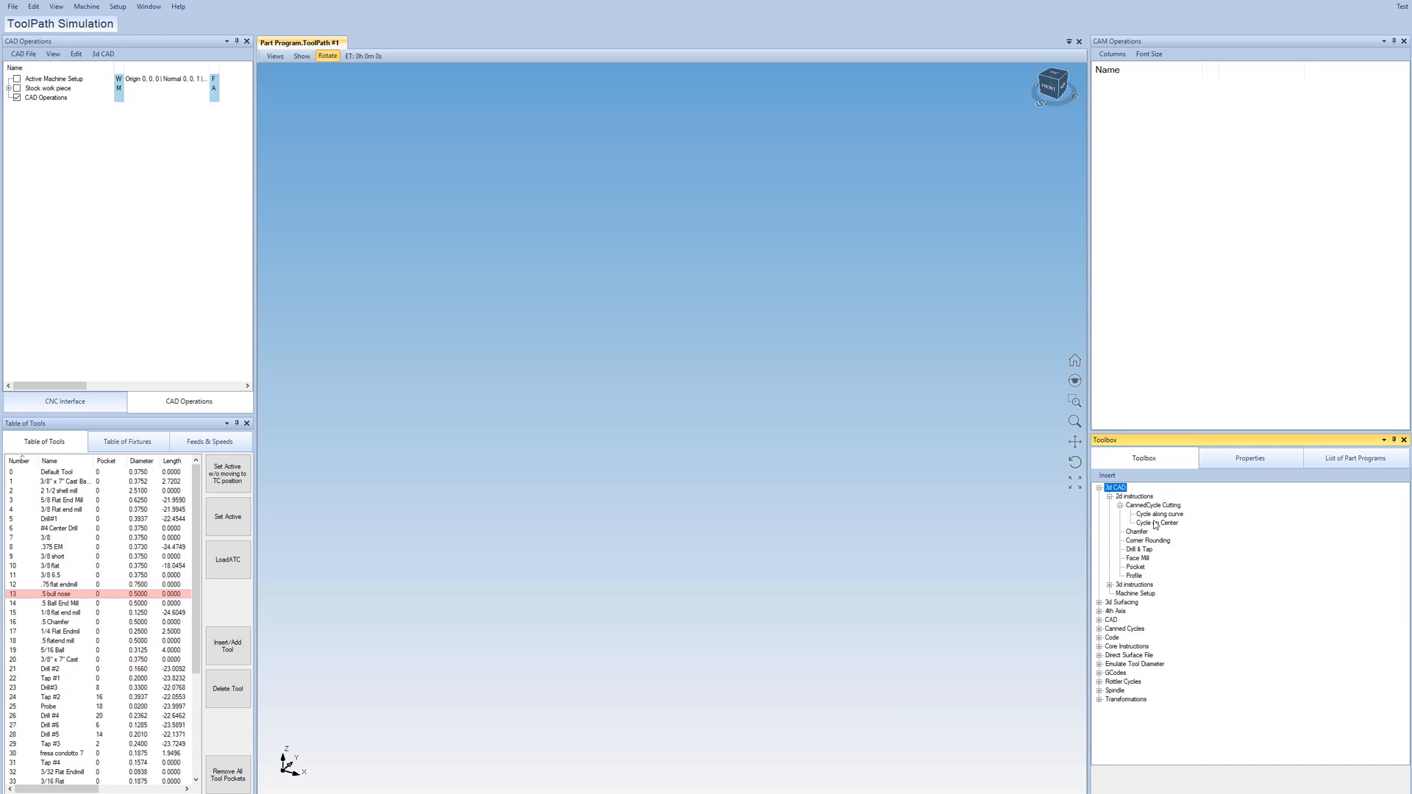
pyautogui.click(1098, 629)
pyautogui.moveTo(1142, 640)
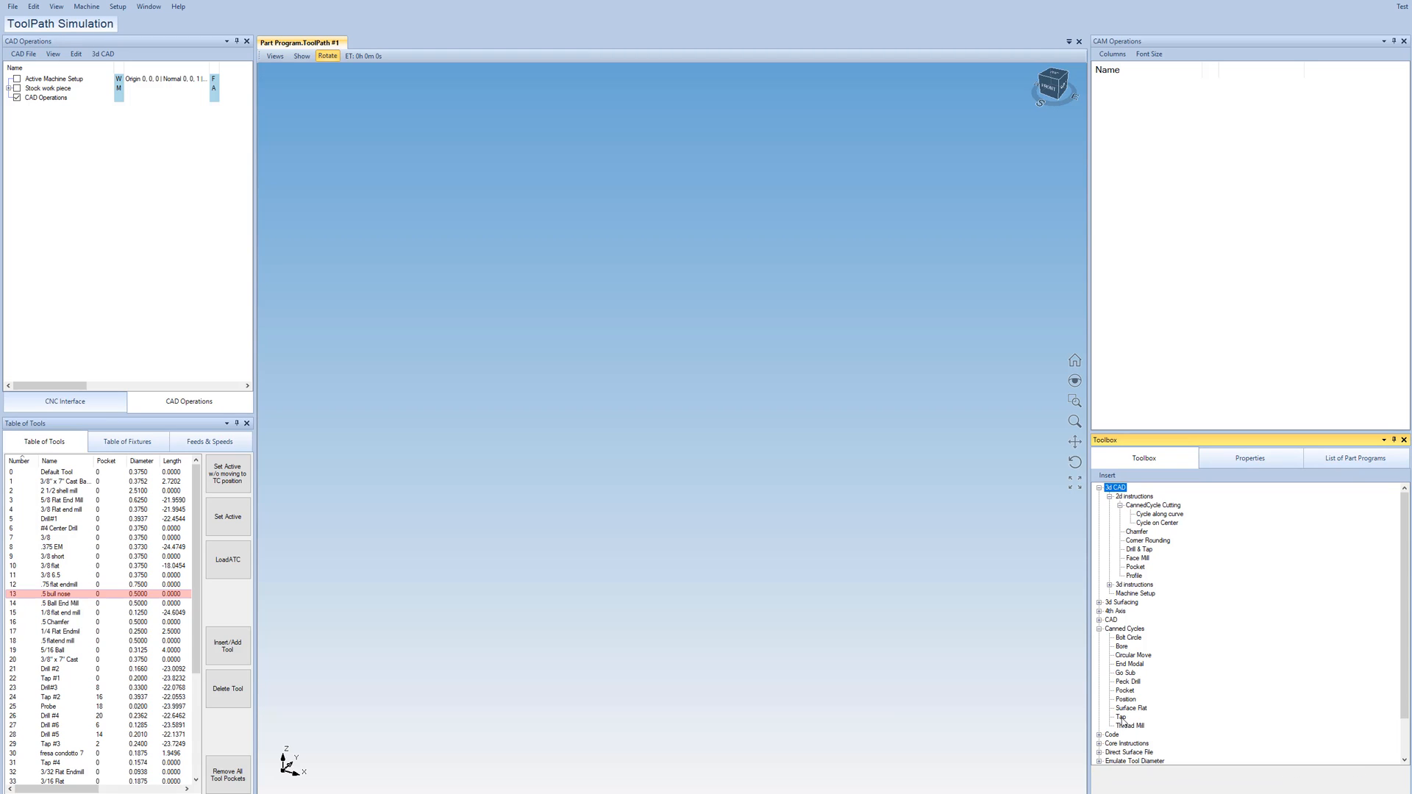
pyautogui.click(1099, 629)
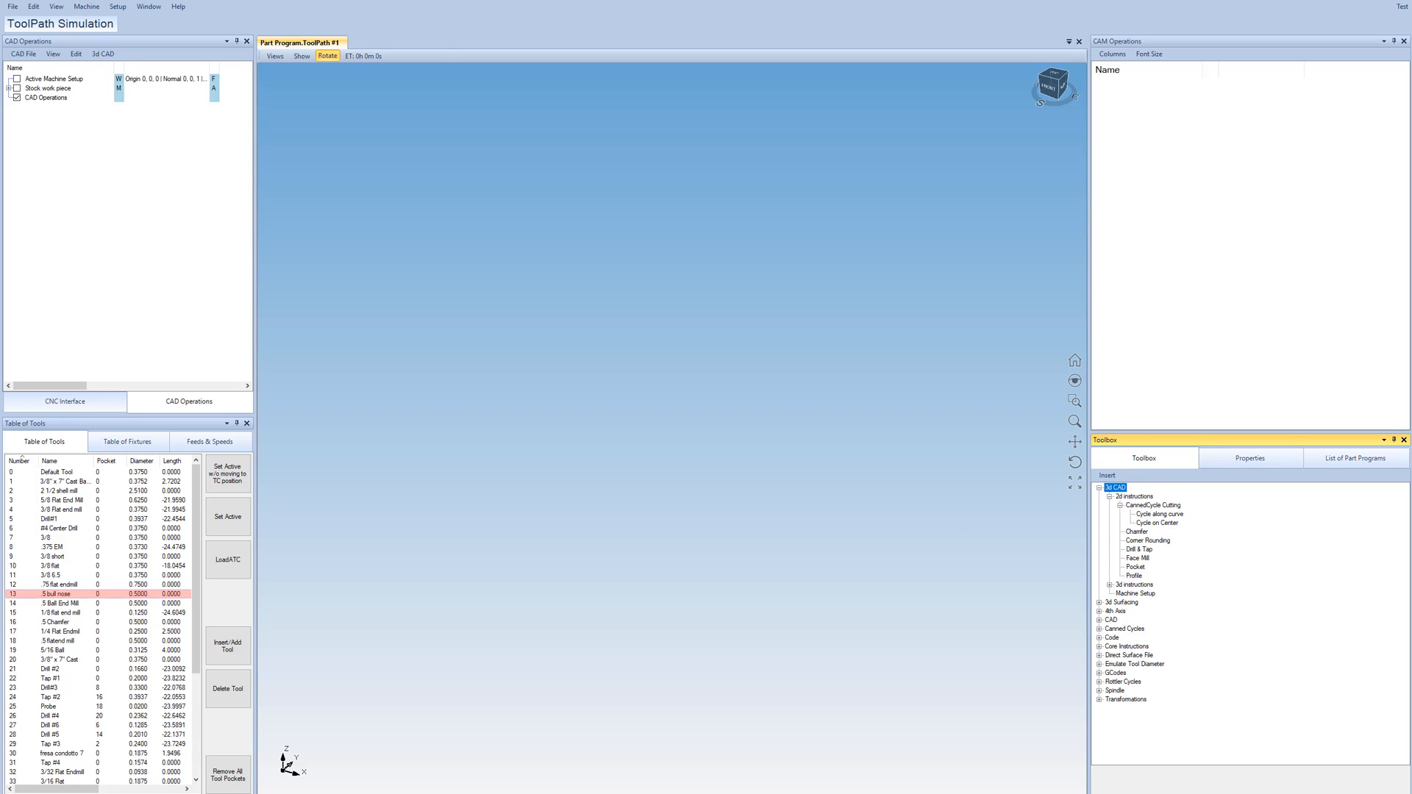
# Start a new 2D sketch and draw a center-point circle centred on the origin
pyautogui.click(103, 54)
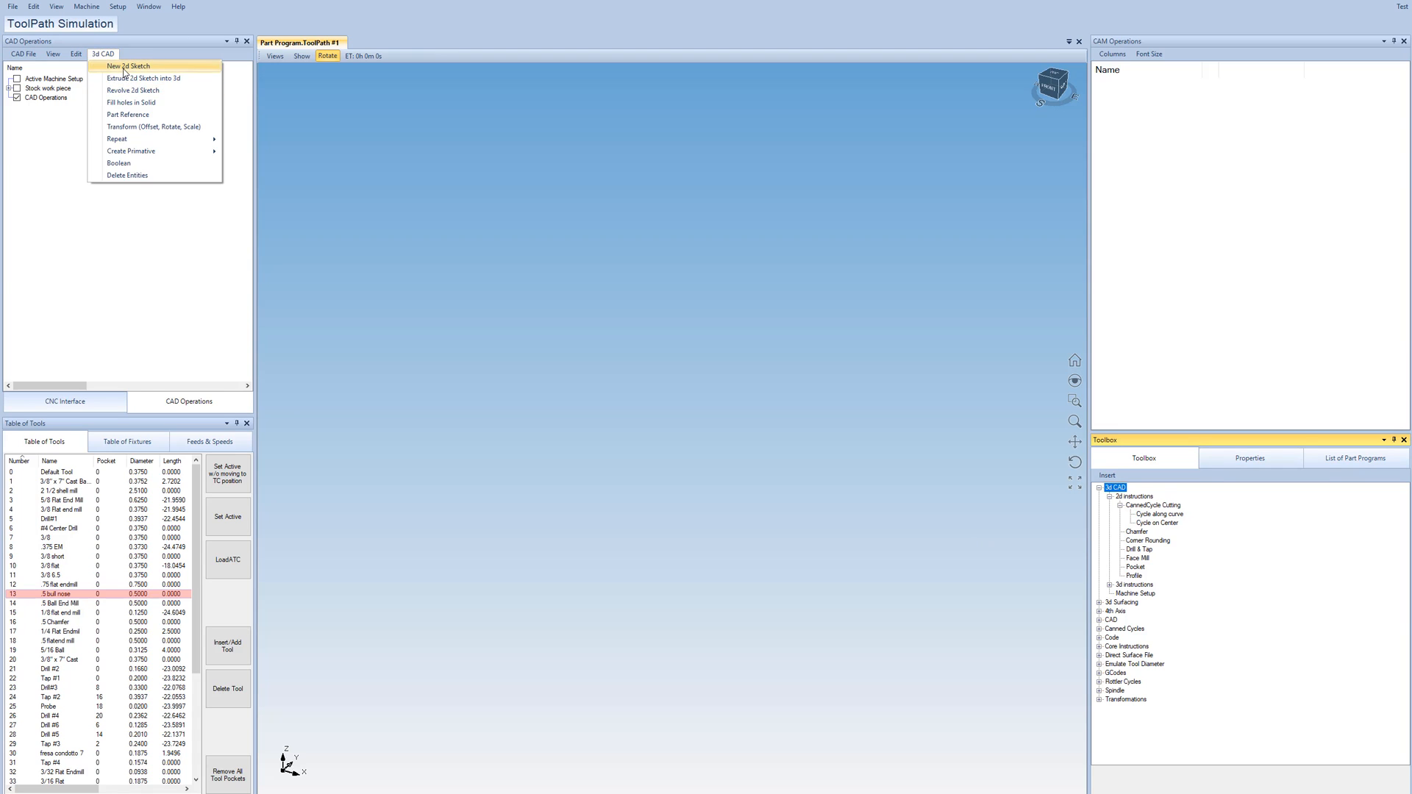
pyautogui.click(124, 66)
pyautogui.click(134, 53)
pyautogui.moveTo(151, 78)
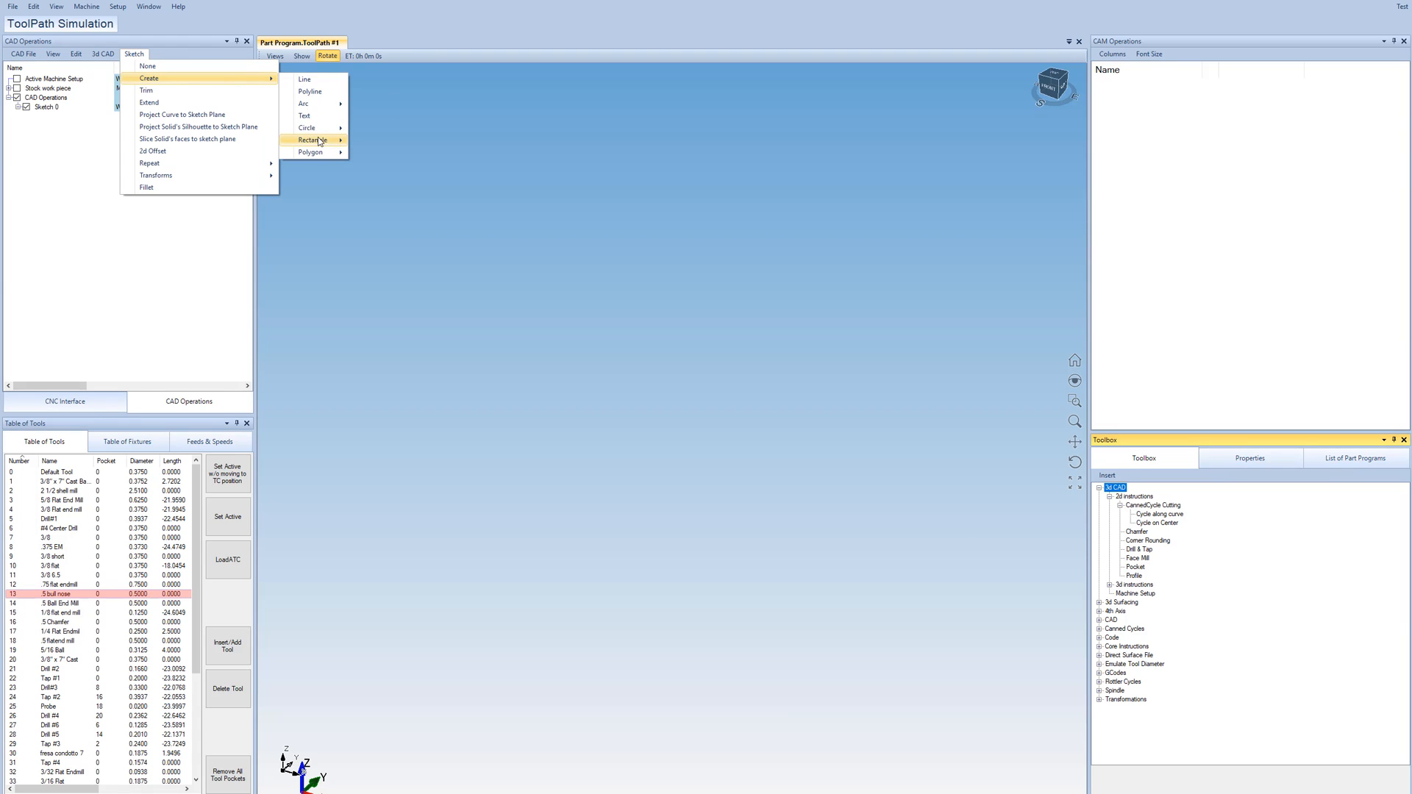
pyautogui.moveTo(309, 129)
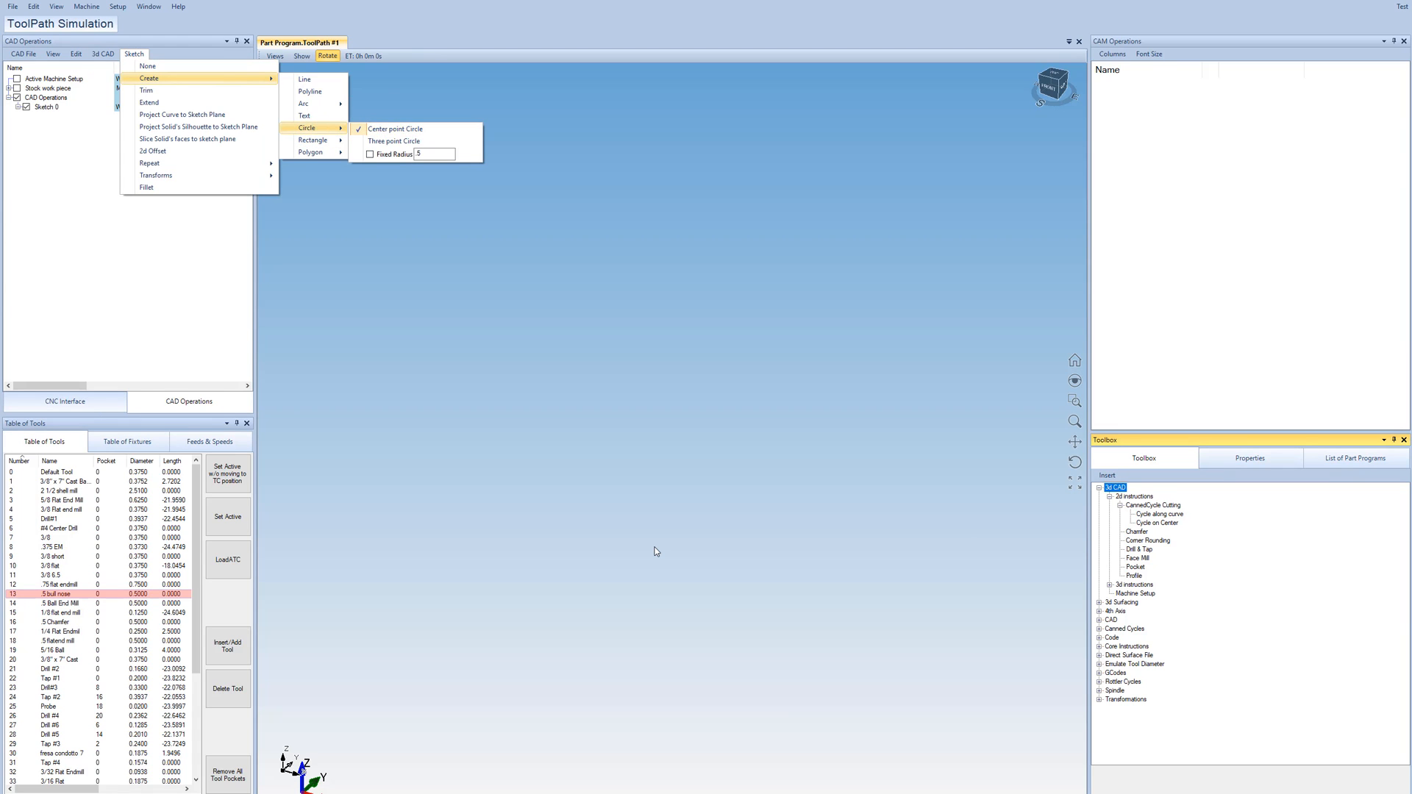
pyautogui.click(553, 531)
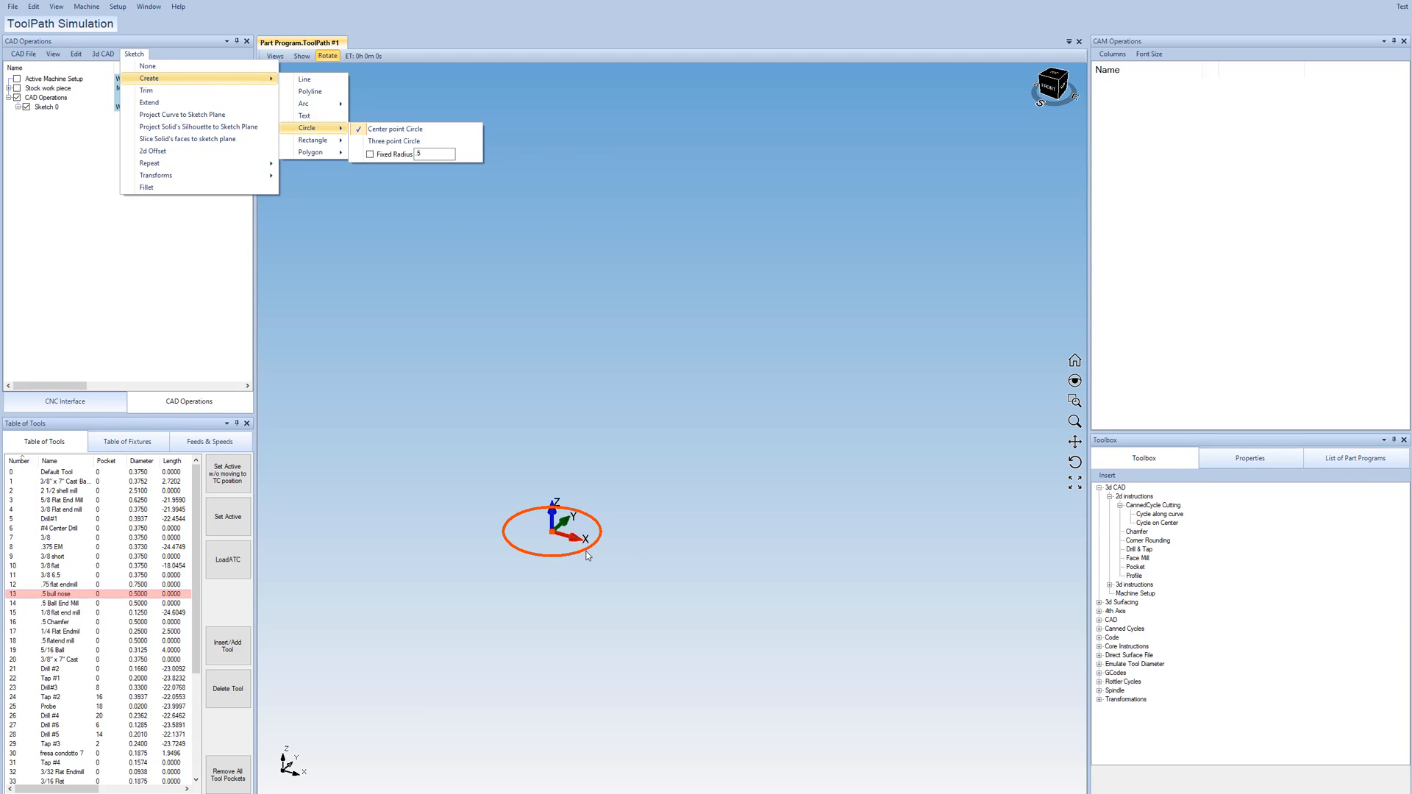
pyautogui.click(603, 532)
# Draw two smaller center-point circles on the positive Y side of the origin, centred at about X 0.37 and X -0.45
pyautogui.click(751, 449)
pyautogui.click(775, 466)
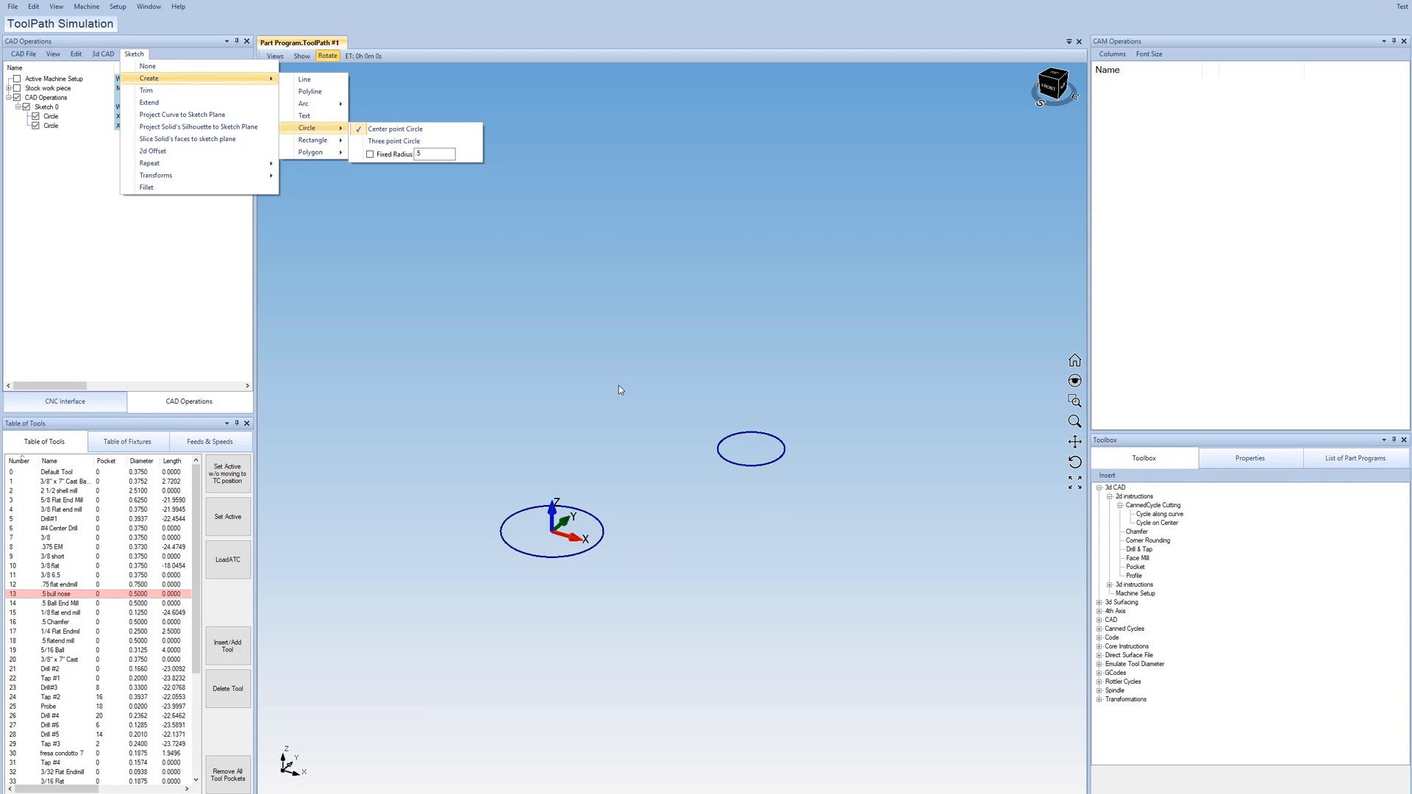
pyautogui.click(598, 384)
pyautogui.click(617, 400)
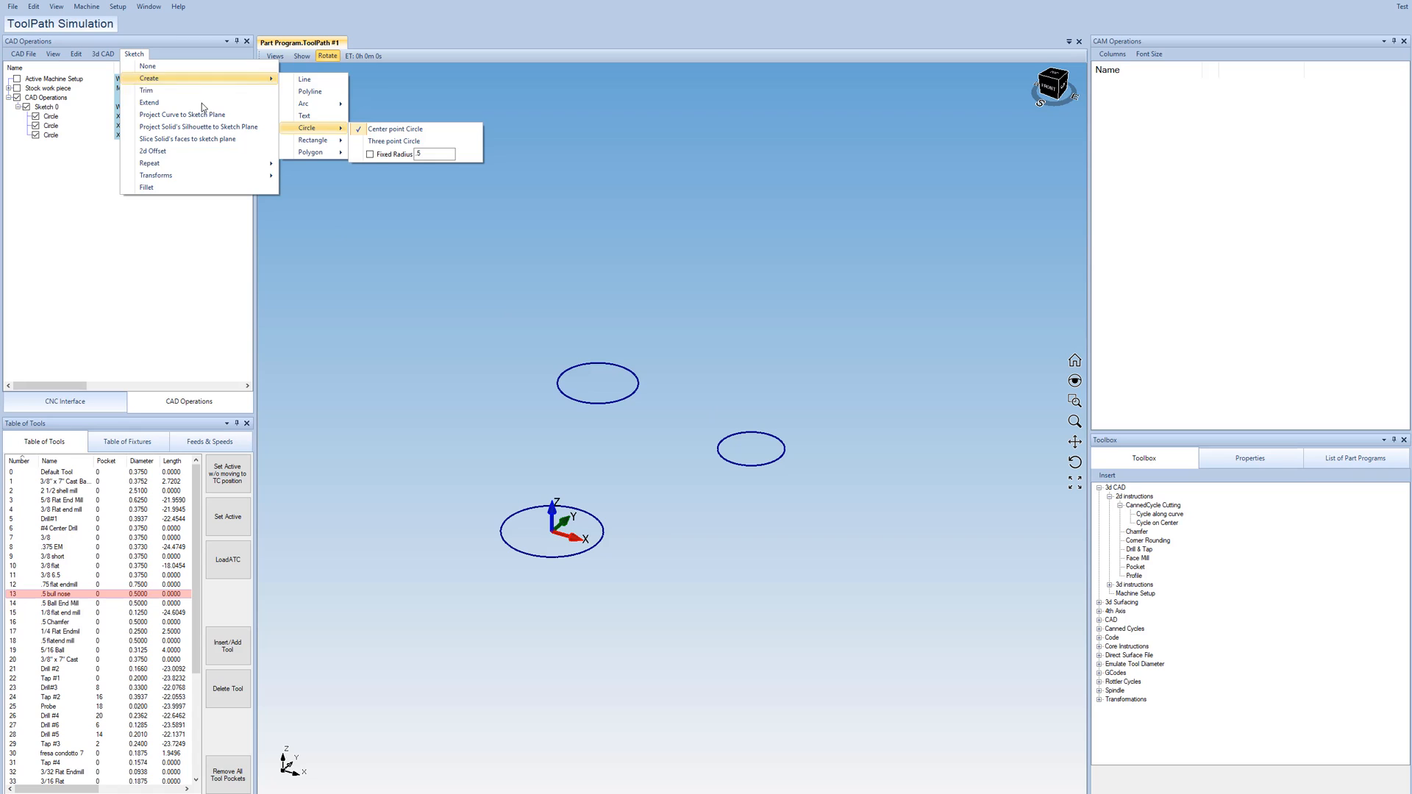
pyautogui.click(147, 66)
pyautogui.rightClick(57, 108)
pyautogui.click(88, 123)
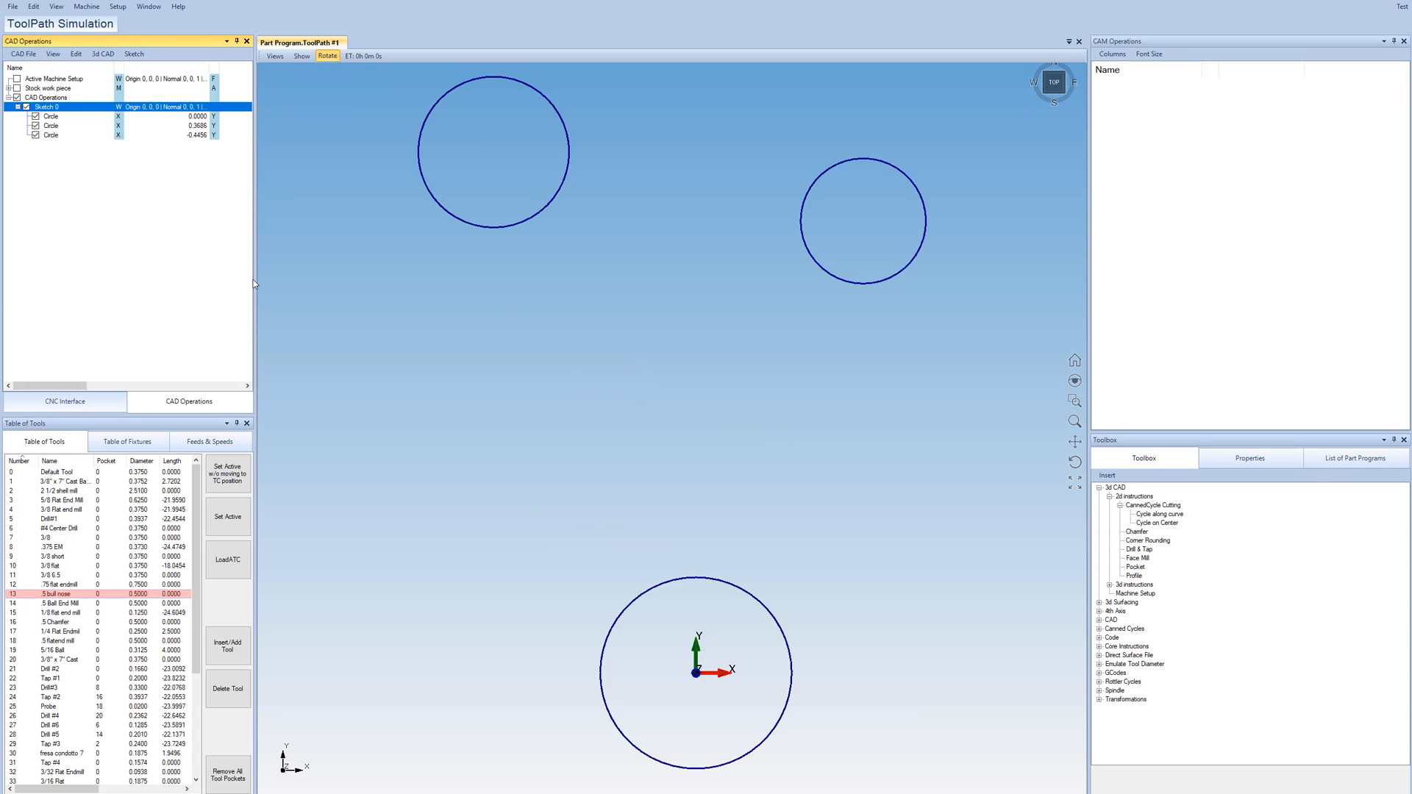
pyautogui.scroll(2, 668, 381)
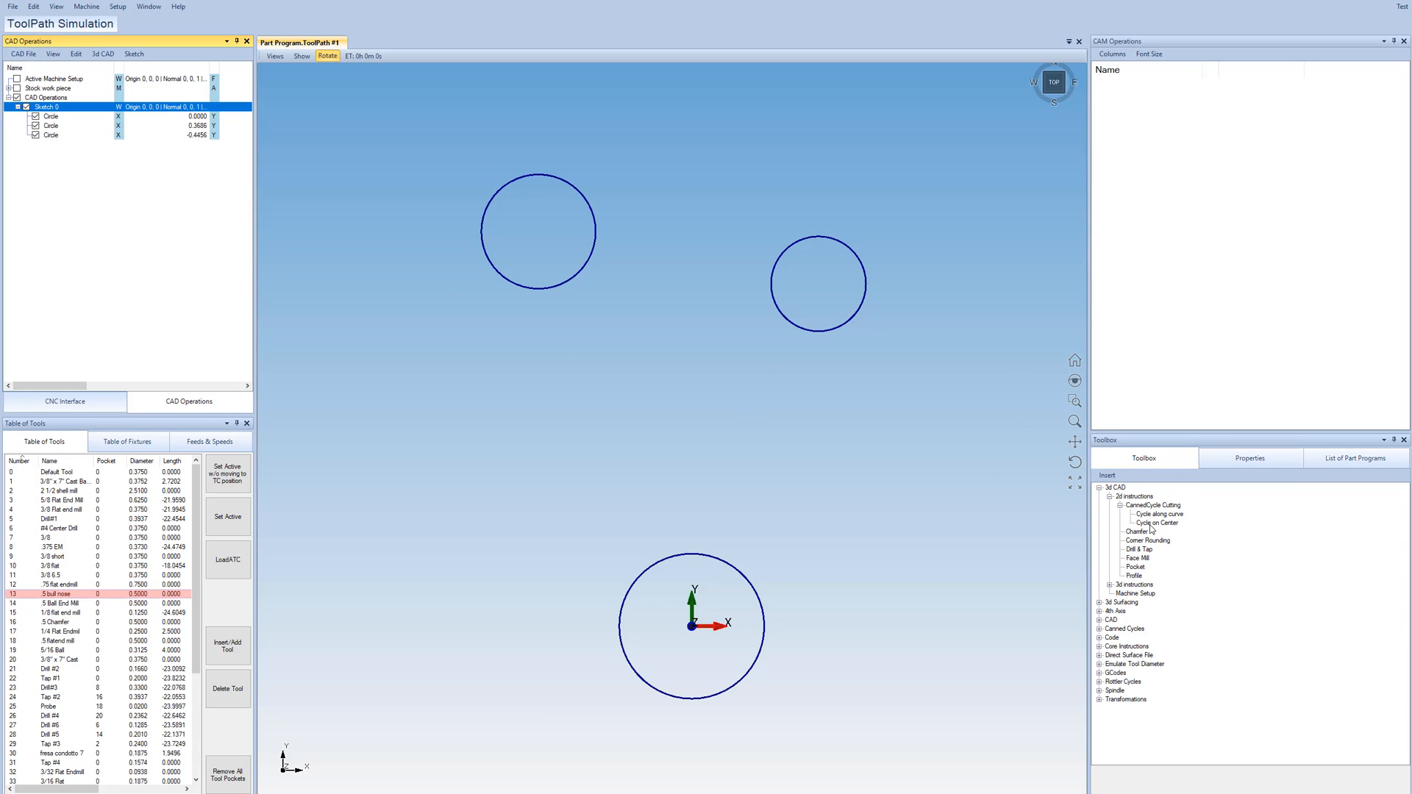
# Add a Cycle on Center operation to the program and pick the three sketched circles as its chains
pyautogui.moveTo(1151, 523); pyautogui.dragTo(1120, 111)
pyautogui.click(1099, 86)
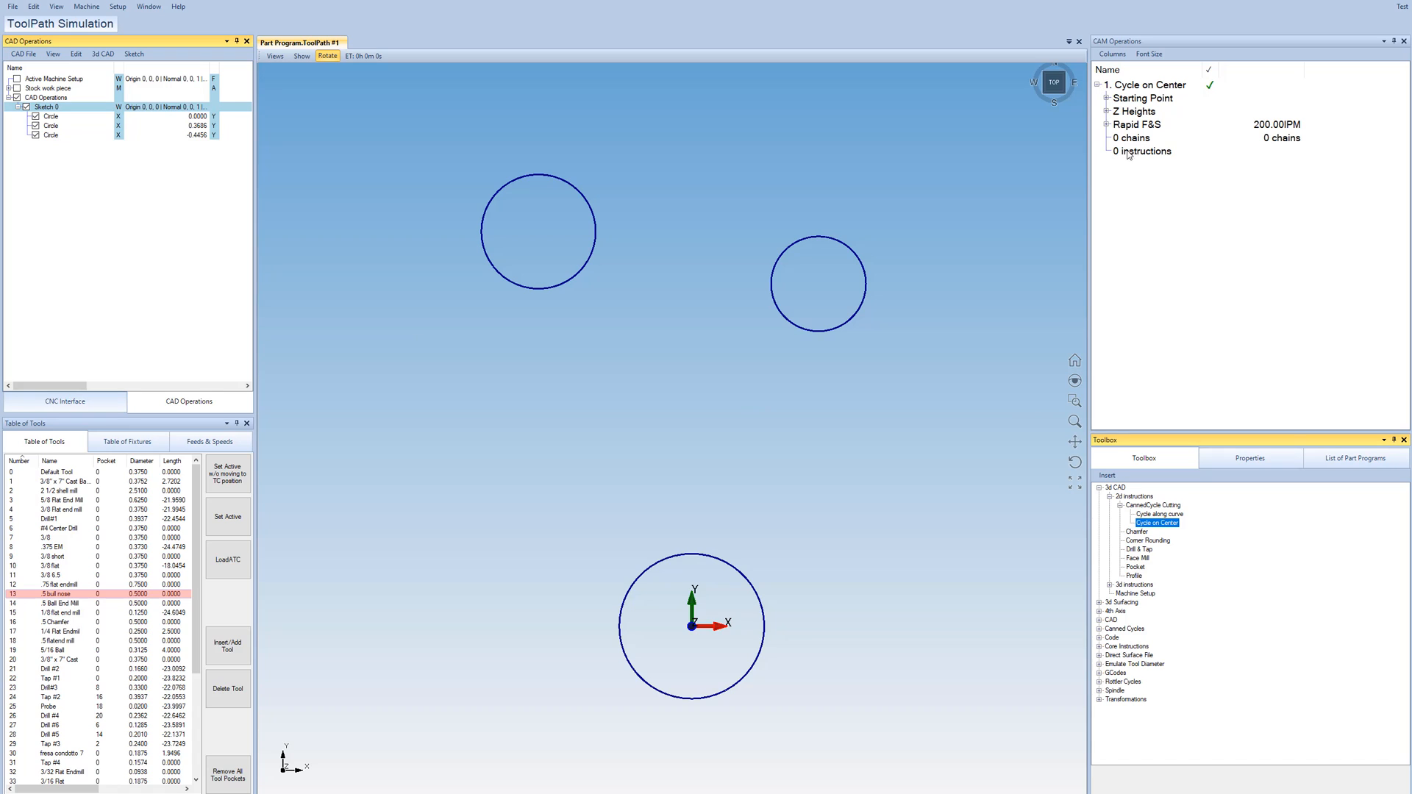
pyautogui.click(1280, 139)
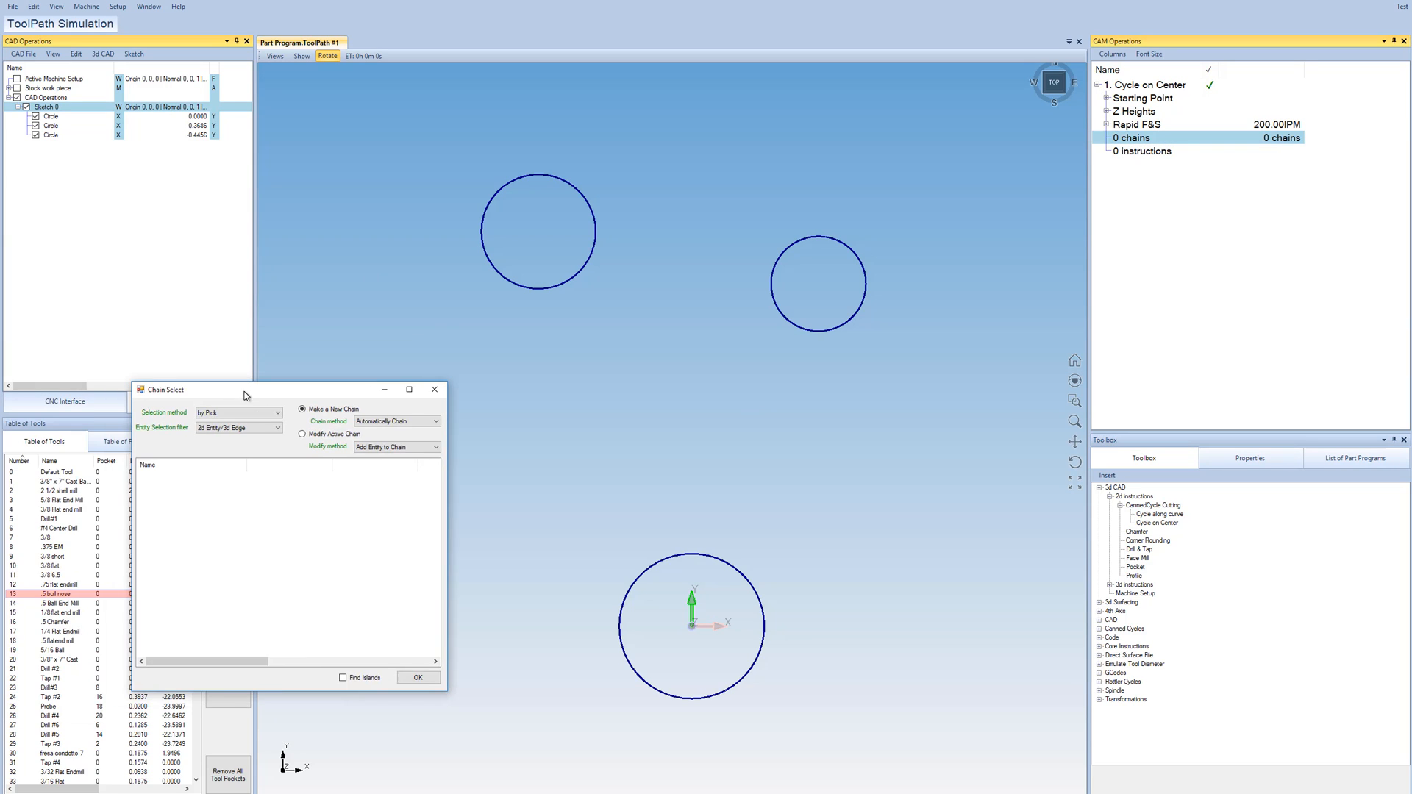
pyautogui.click(483, 239)
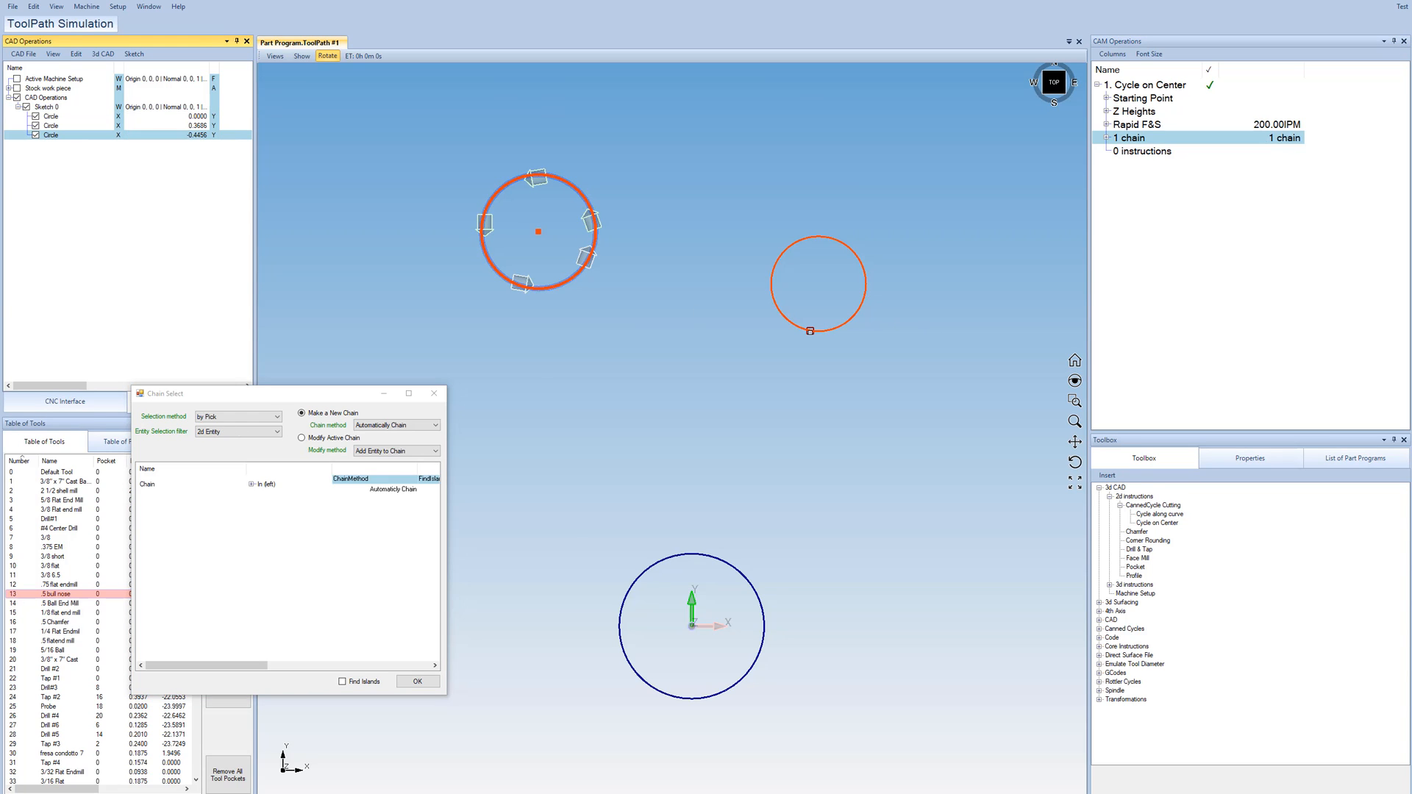
pyautogui.click(859, 309)
pyautogui.click(626, 595)
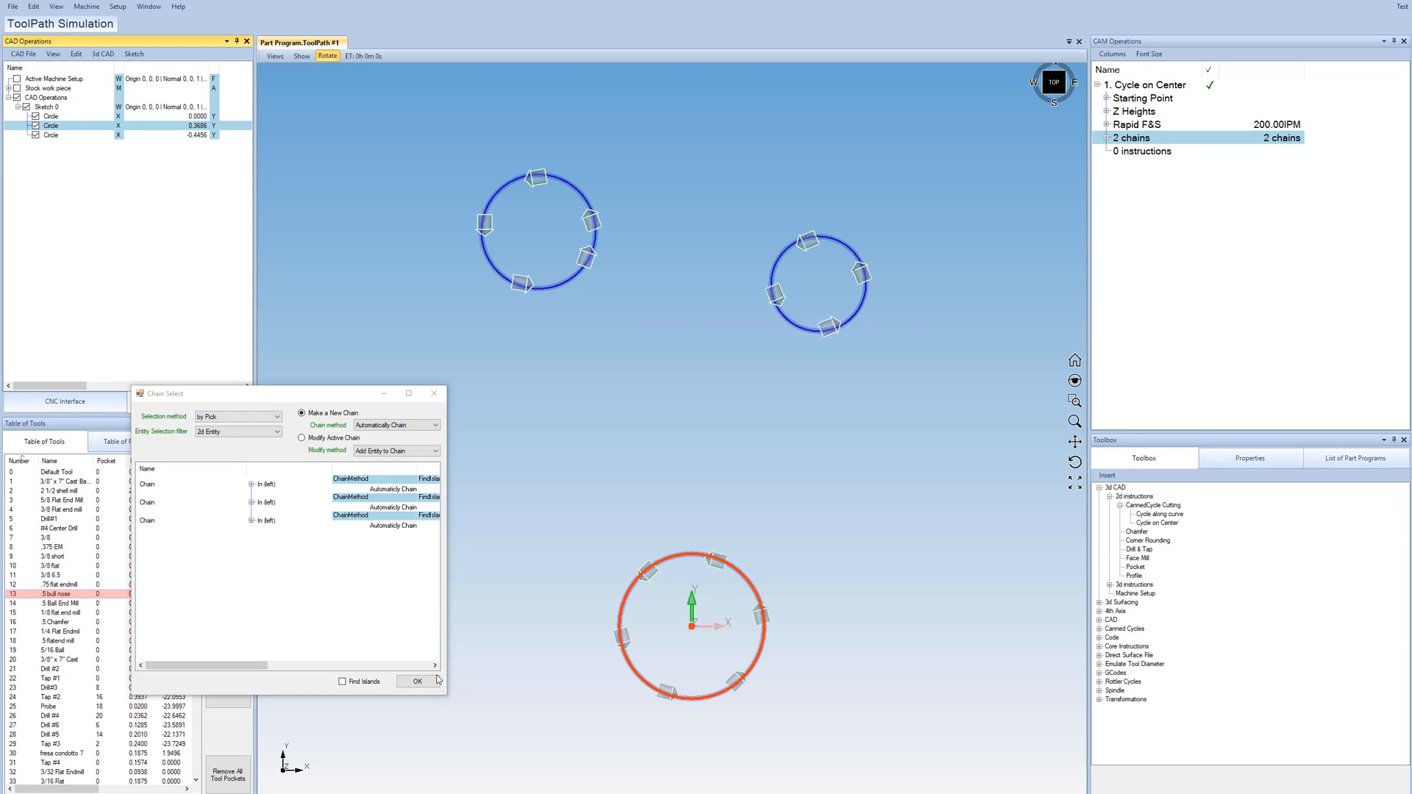
pyautogui.press('Return')
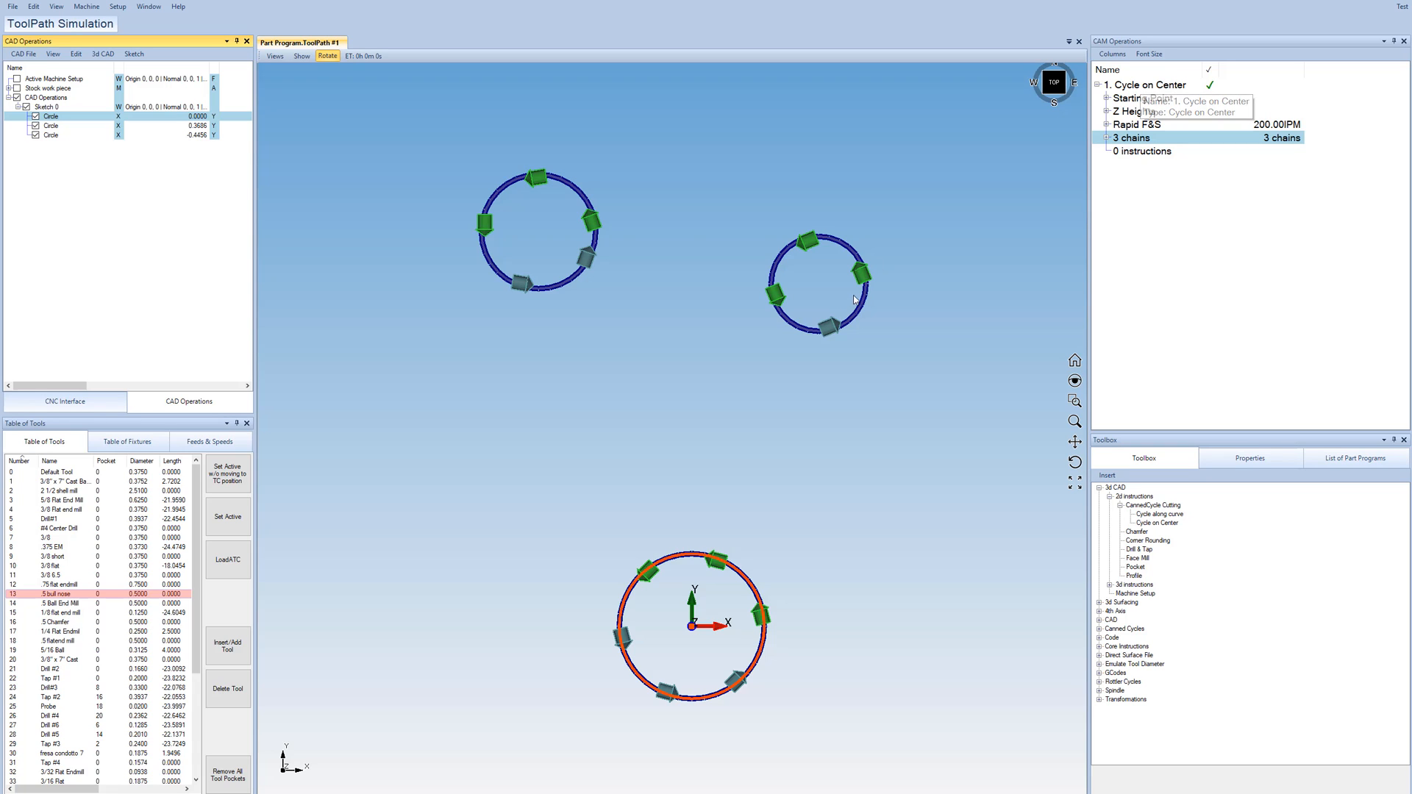
pyautogui.click(1151, 246)
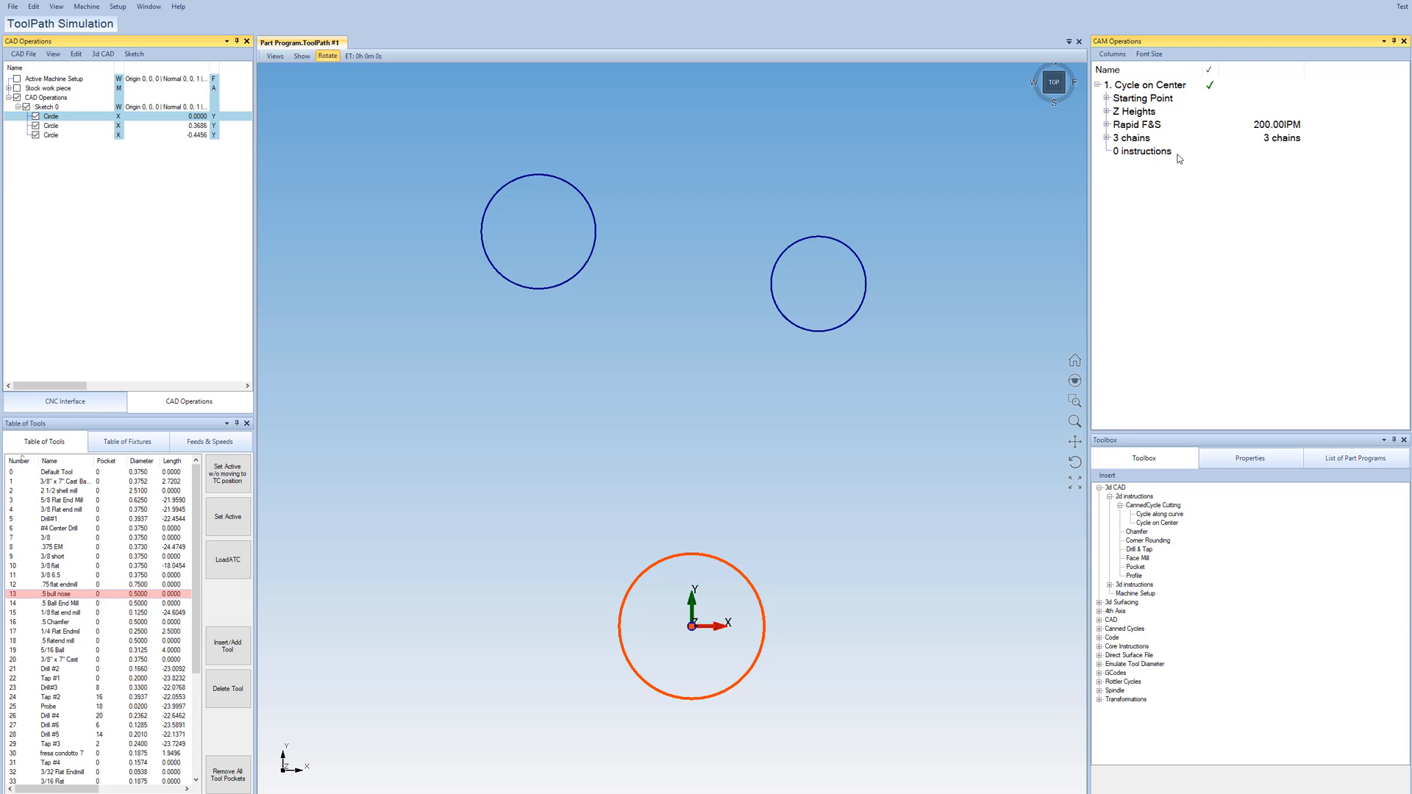
pyautogui.doubleClick(1288, 154)
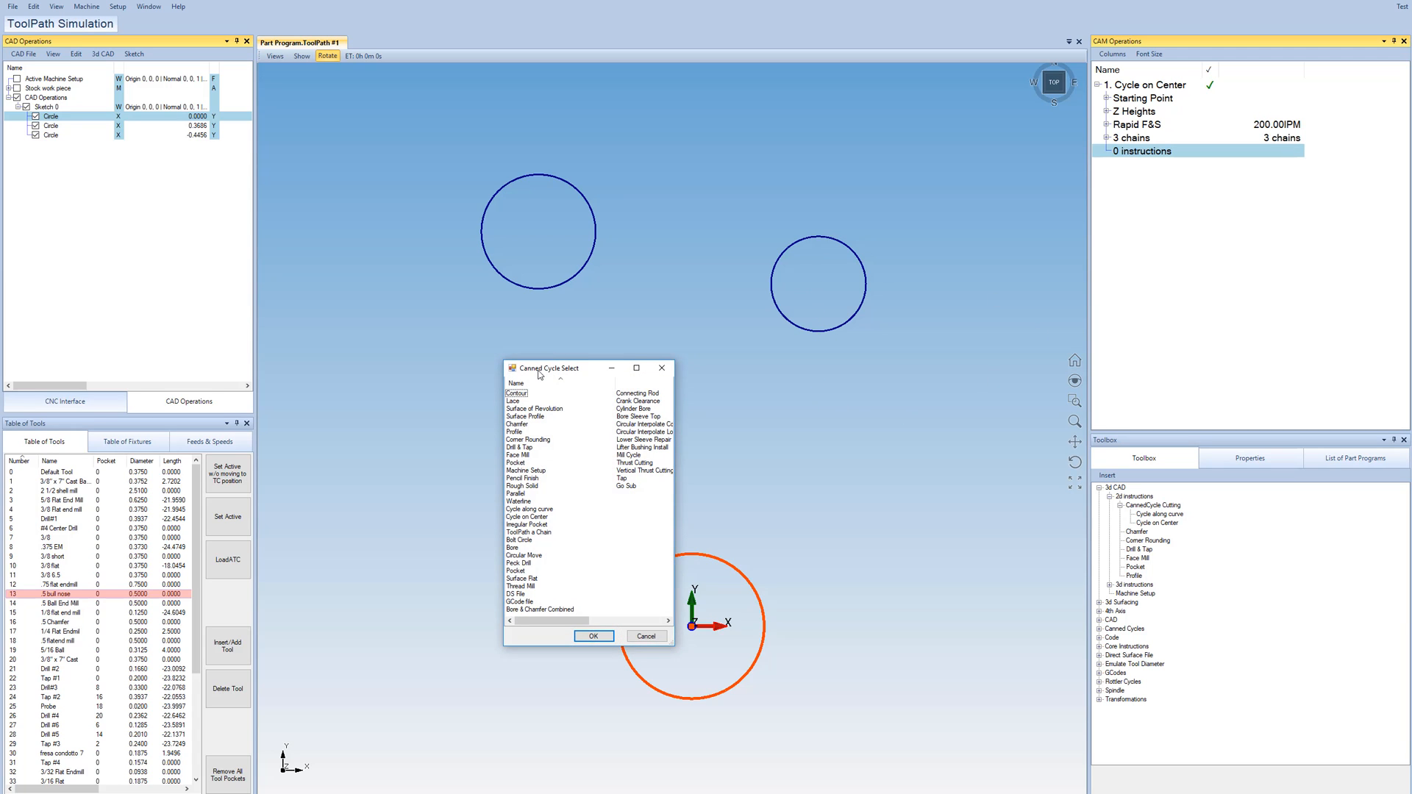
pyautogui.moveTo(538, 368); pyautogui.dragTo(427, 350)
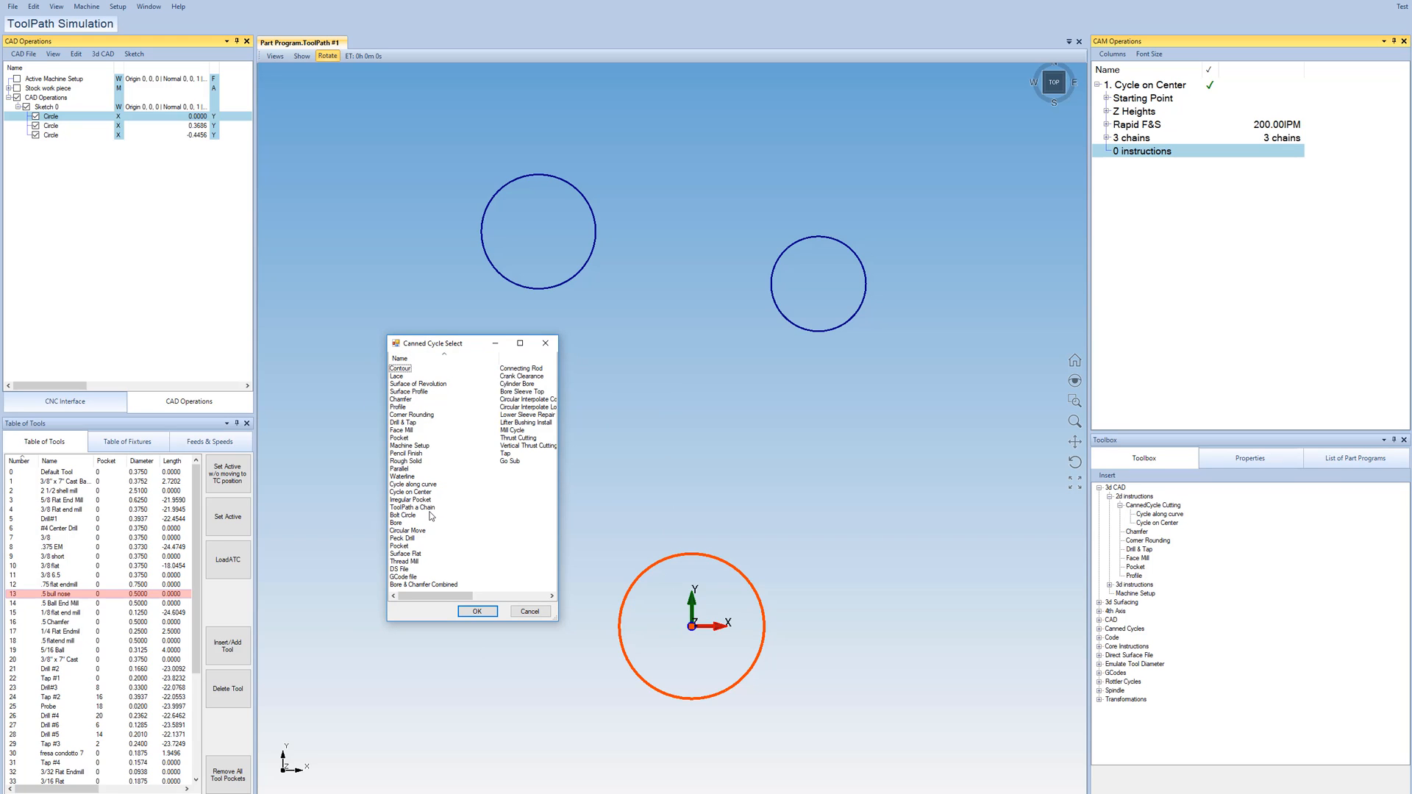
pyautogui.click(402, 539)
pyautogui.click(403, 562)
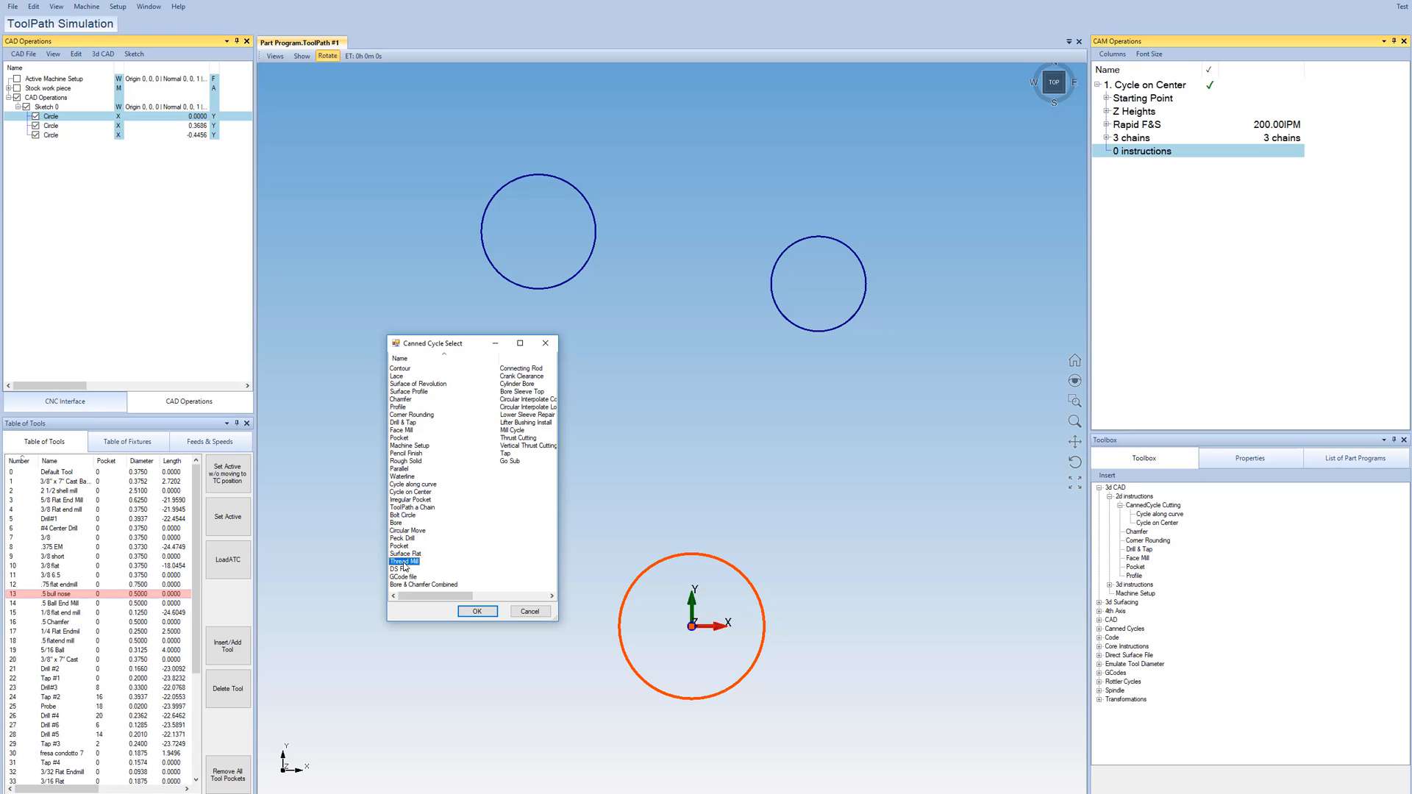
pyautogui.click(476, 611)
pyautogui.click(1107, 152)
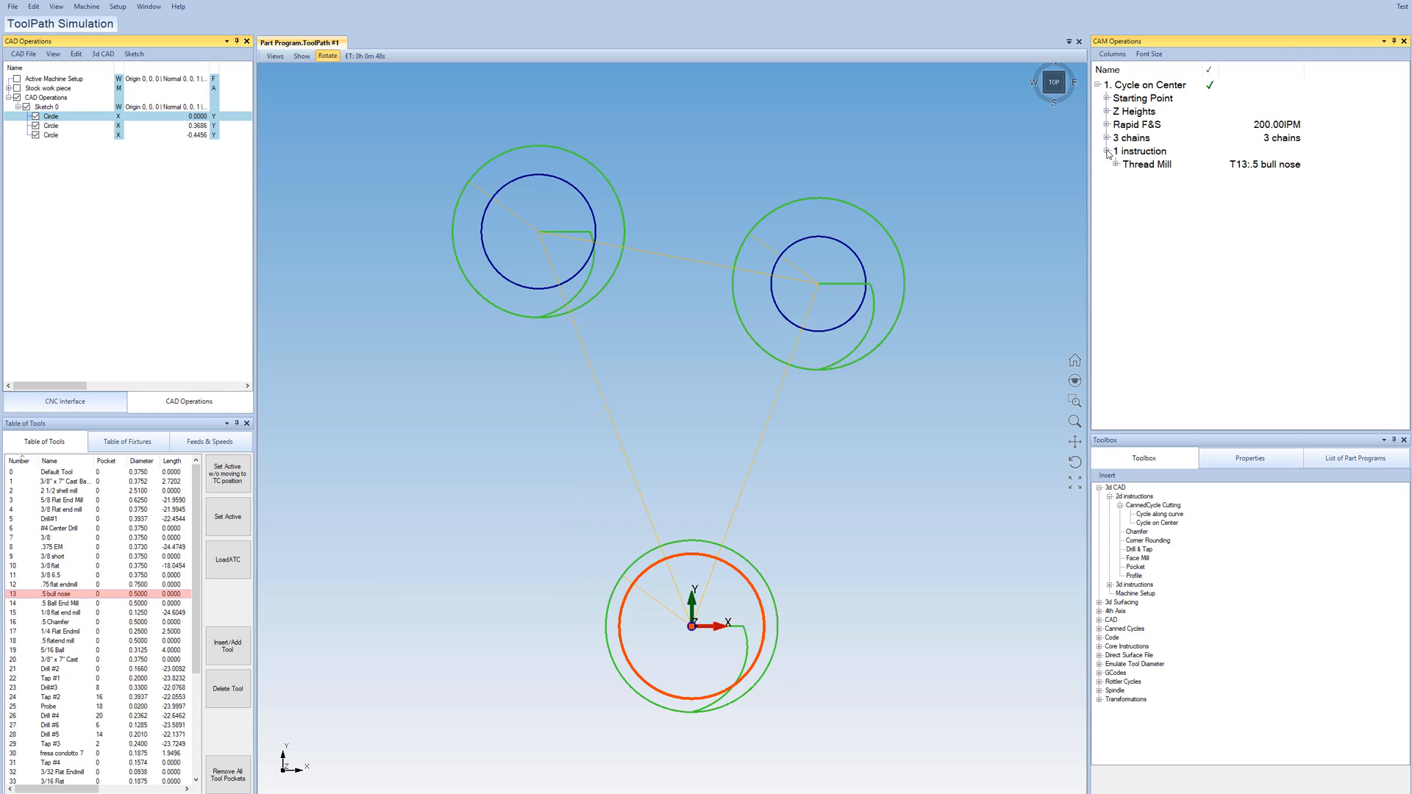
pyautogui.press('Delete')
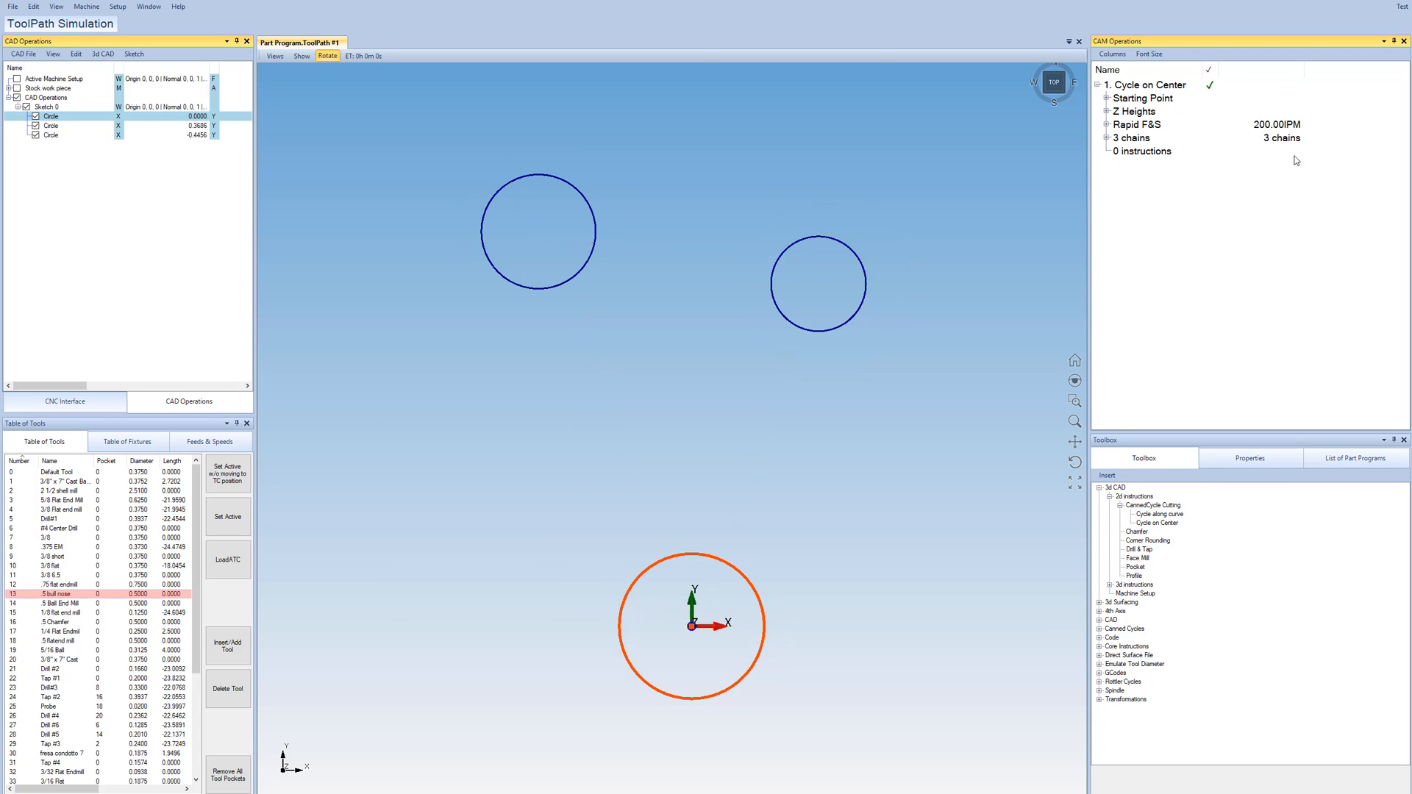
# Add a Peck Drill instruction followed by a Thread Mill instruction to the Cycle on Center operation
pyautogui.doubleClick(1147, 150)
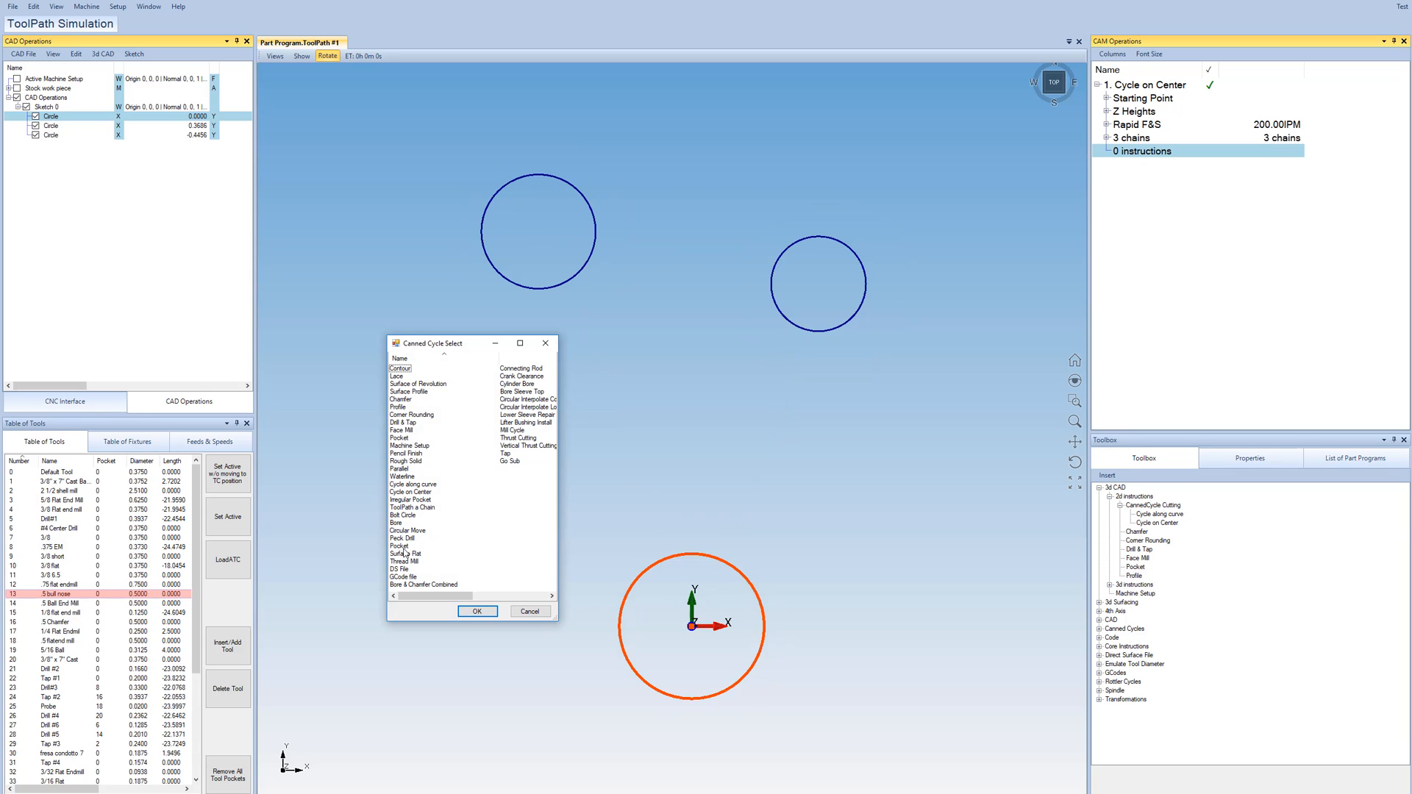
pyautogui.click(401, 538)
pyautogui.click(477, 611)
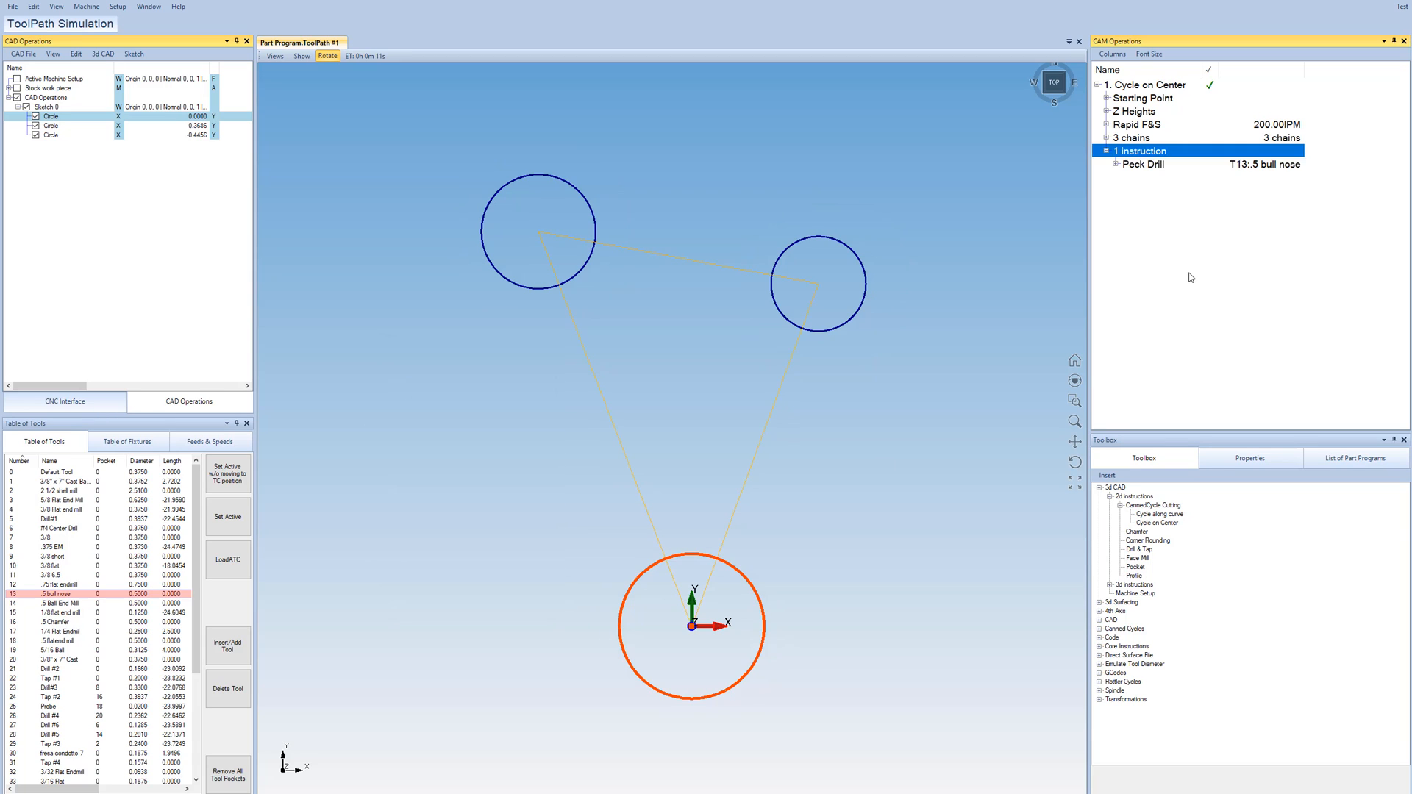
pyautogui.doubleClick(1283, 152)
pyautogui.click(406, 562)
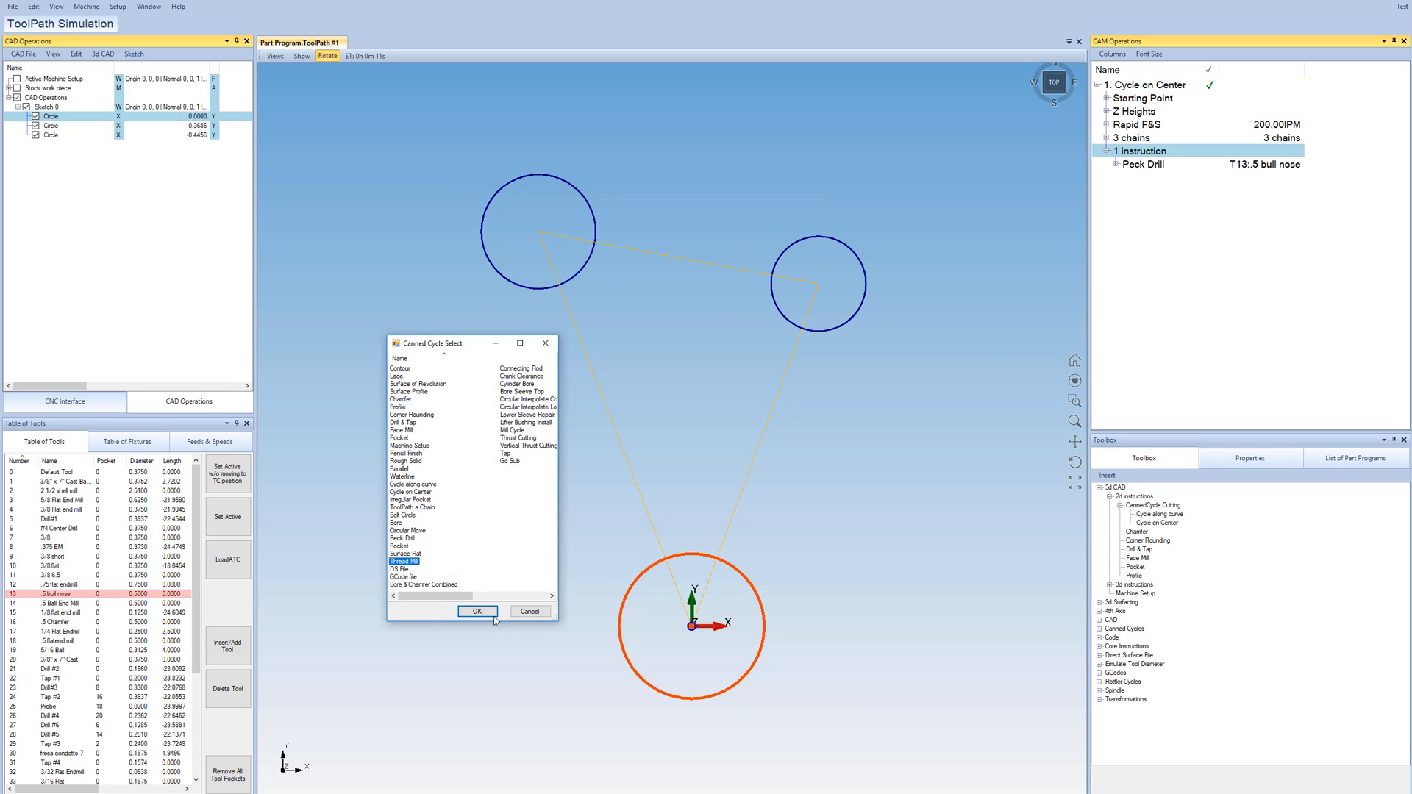
pyautogui.click(476, 611)
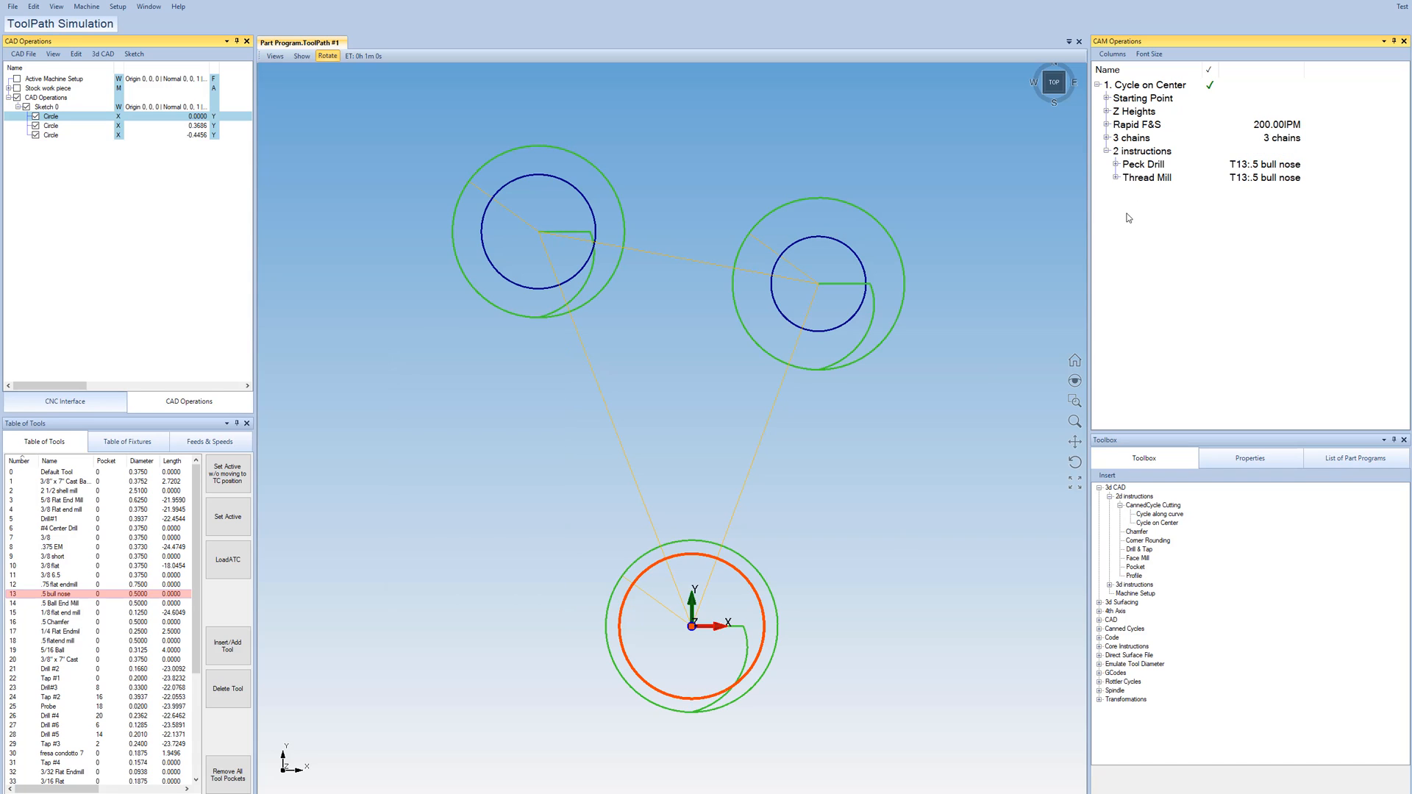
# Expand the operation's chains and examine how the Peck Drill and Thread Mill paths run at each circle in 3D
pyautogui.doubleClick(1130, 143)
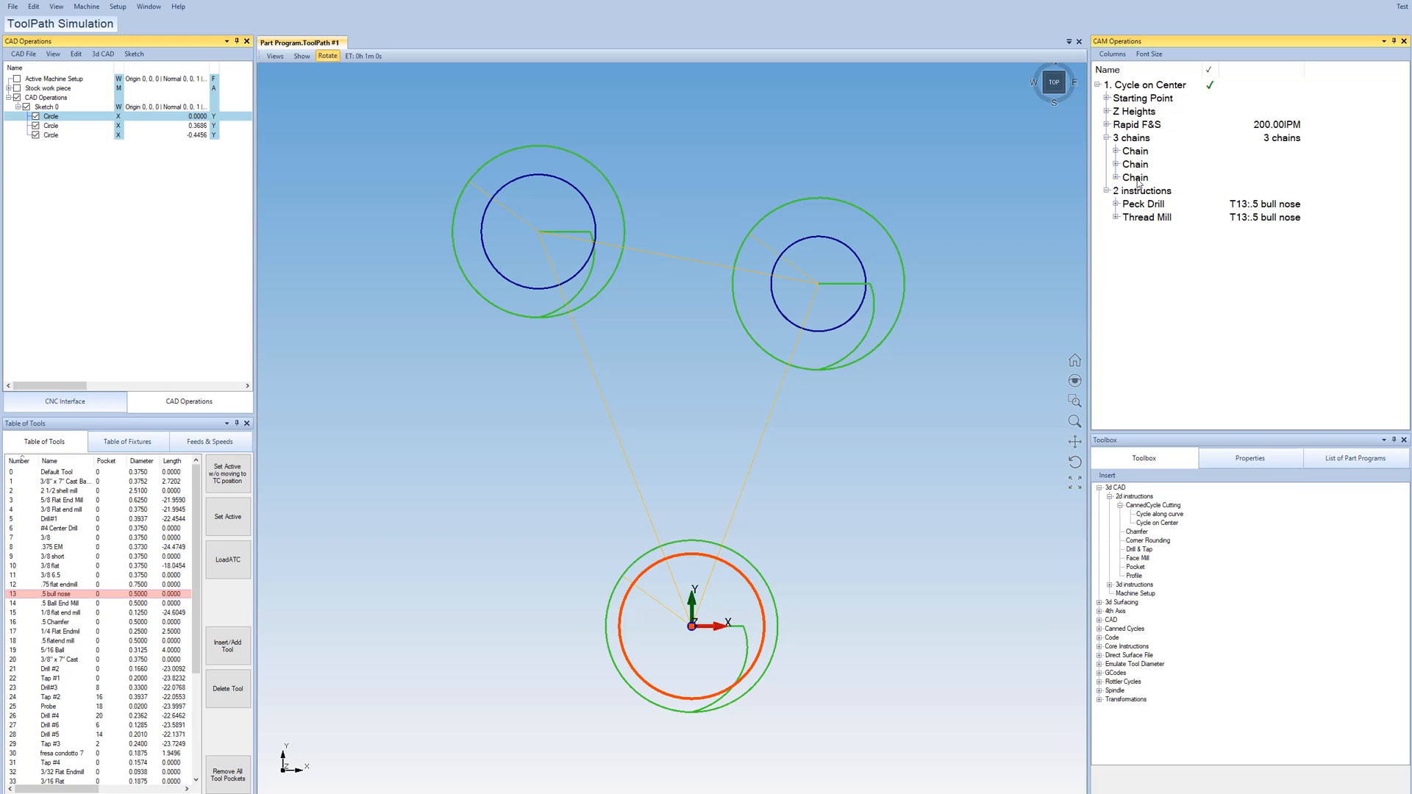
pyautogui.click(1144, 205)
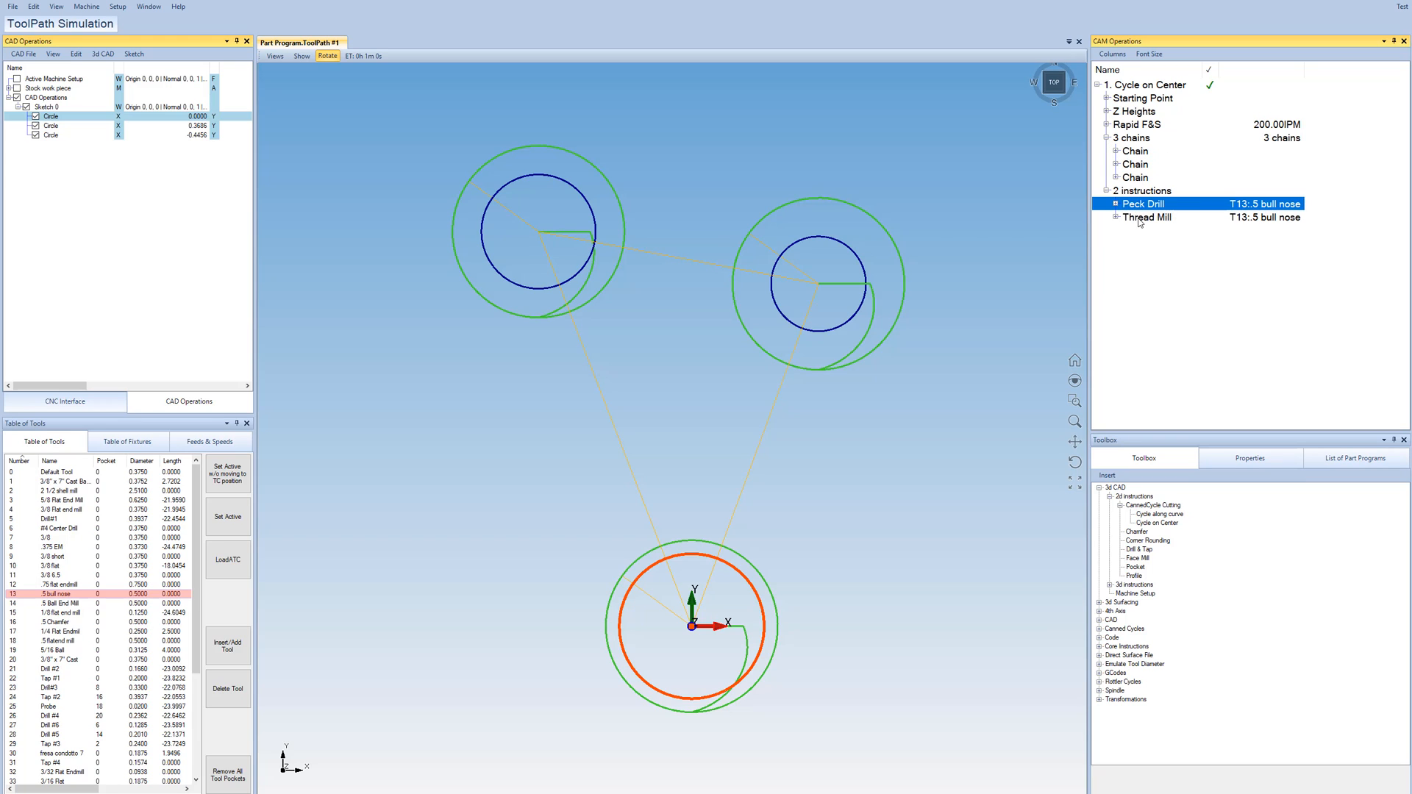
pyautogui.click(1146, 217)
pyautogui.click(1149, 278)
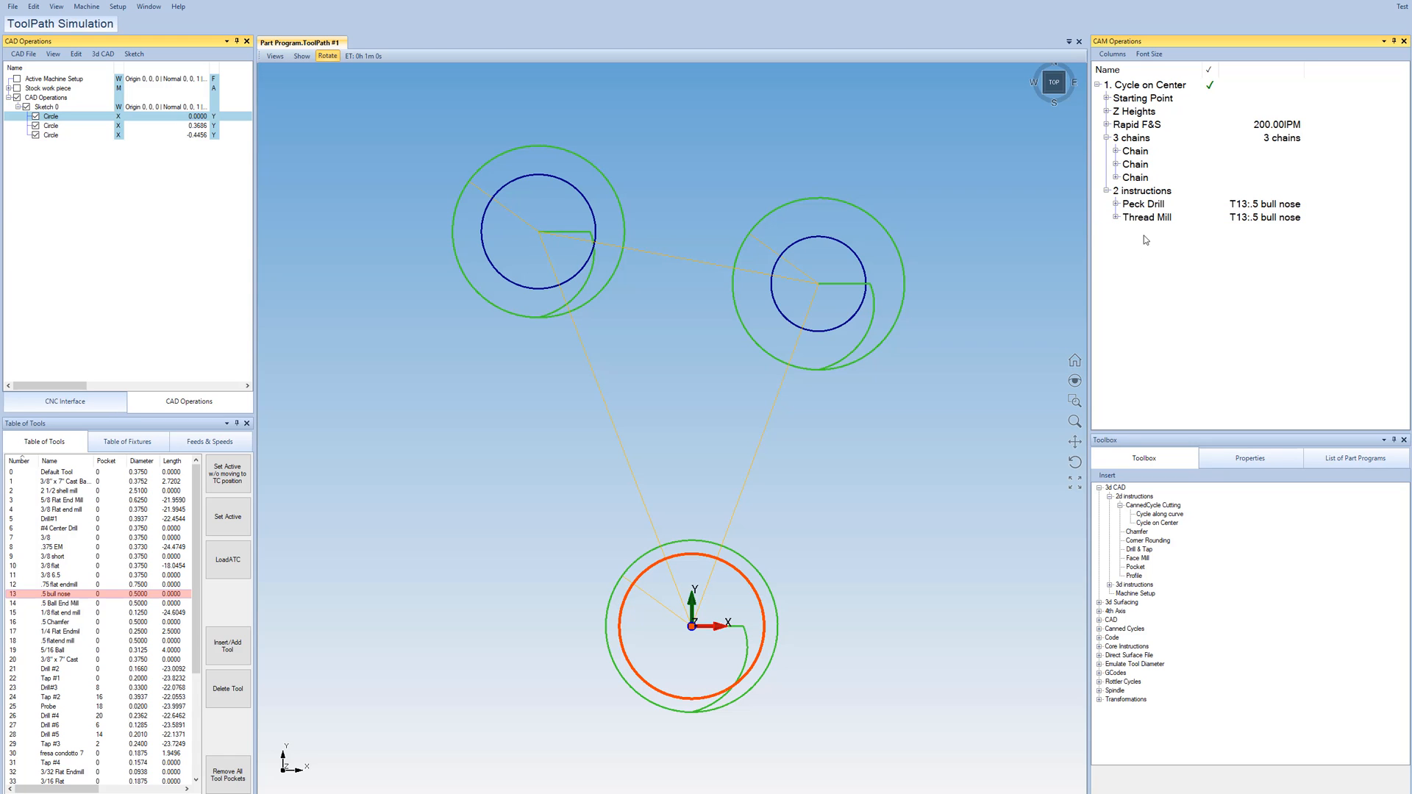
pyautogui.moveTo(770, 466); pyautogui.dragTo(612, 439, button='middle')
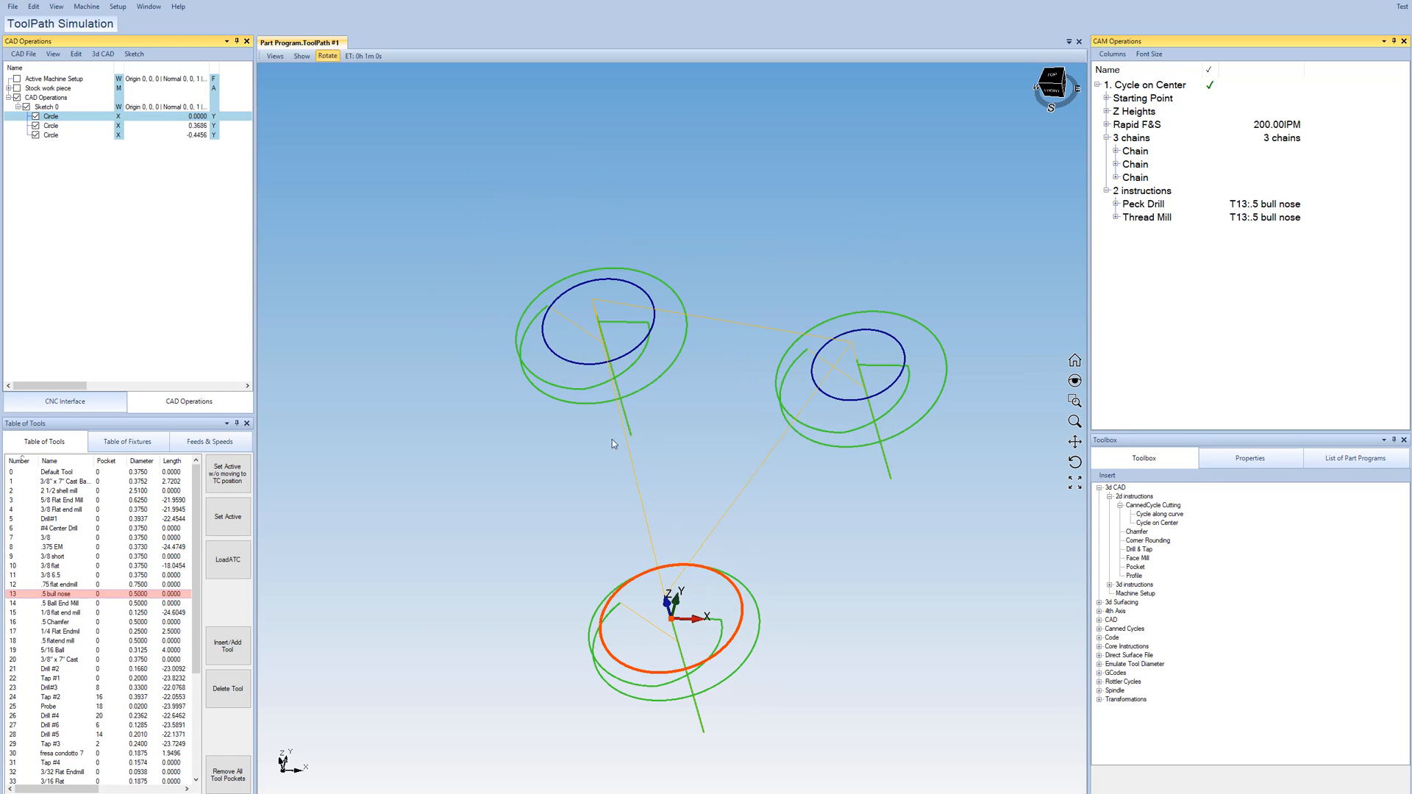
# Assign tool 5, Drill#1, to the Peck Drill instruction
pyautogui.doubleClick(1259, 205)
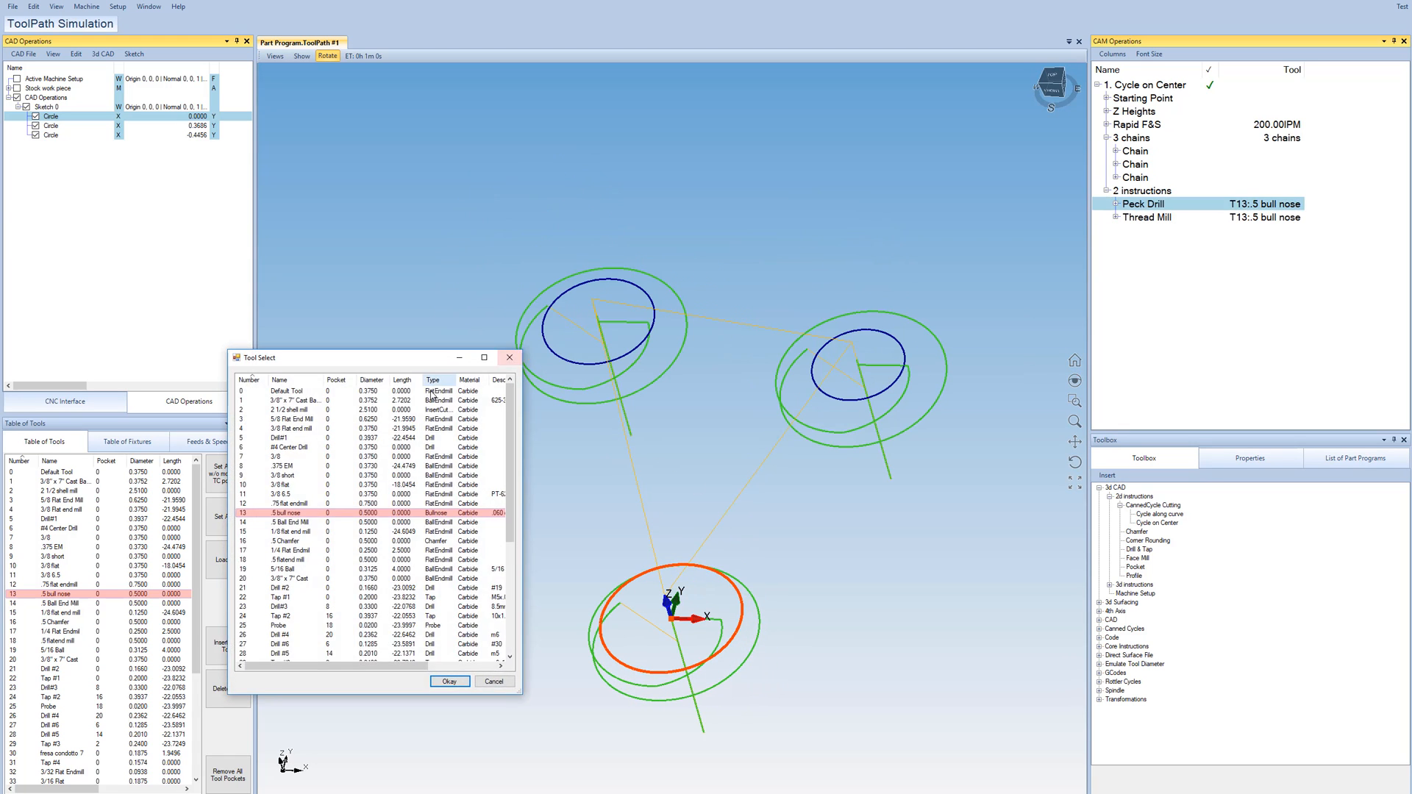
pyautogui.click(283, 440)
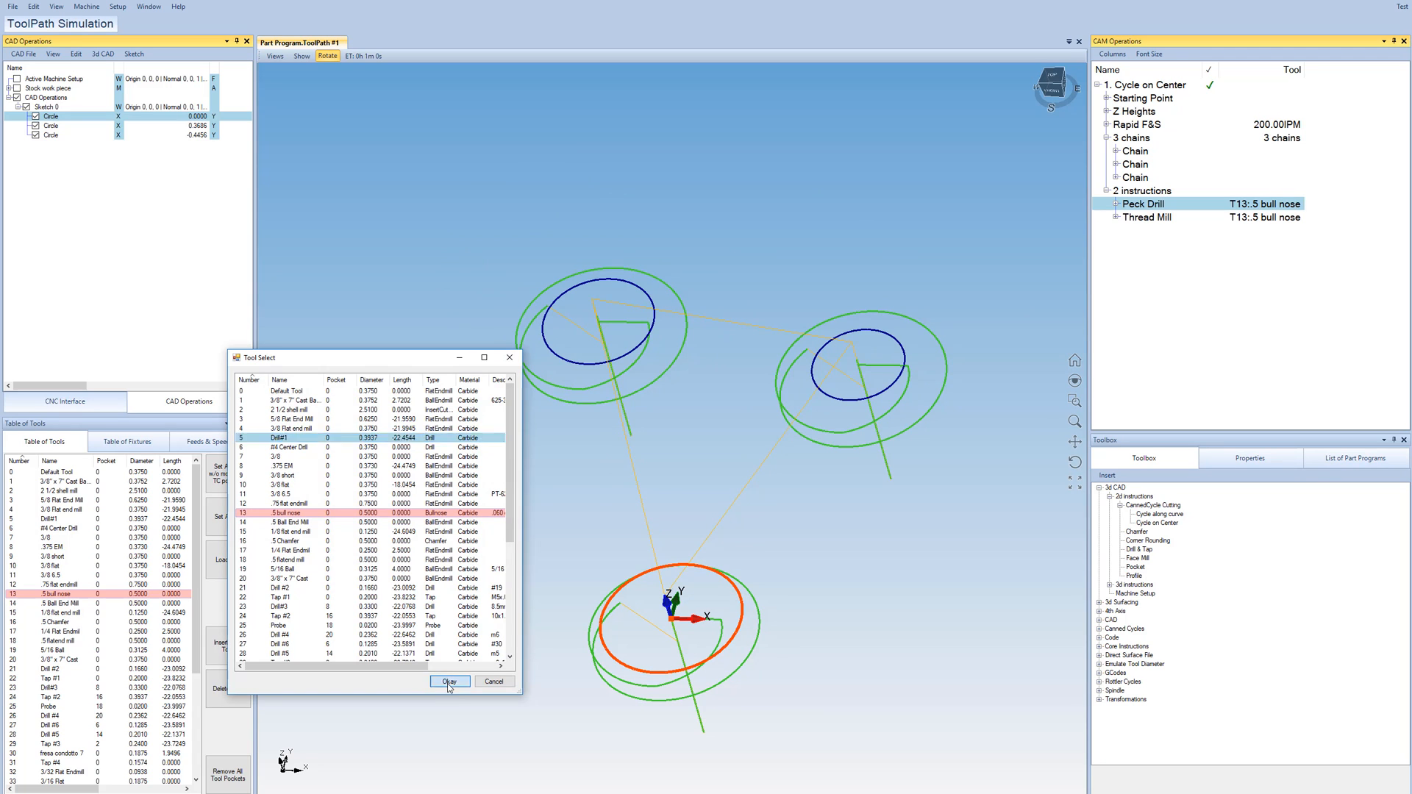
pyautogui.click(449, 682)
# Assign tool 27, Drill #6, to the Thread Mill instruction
pyautogui.doubleClick(1266, 218)
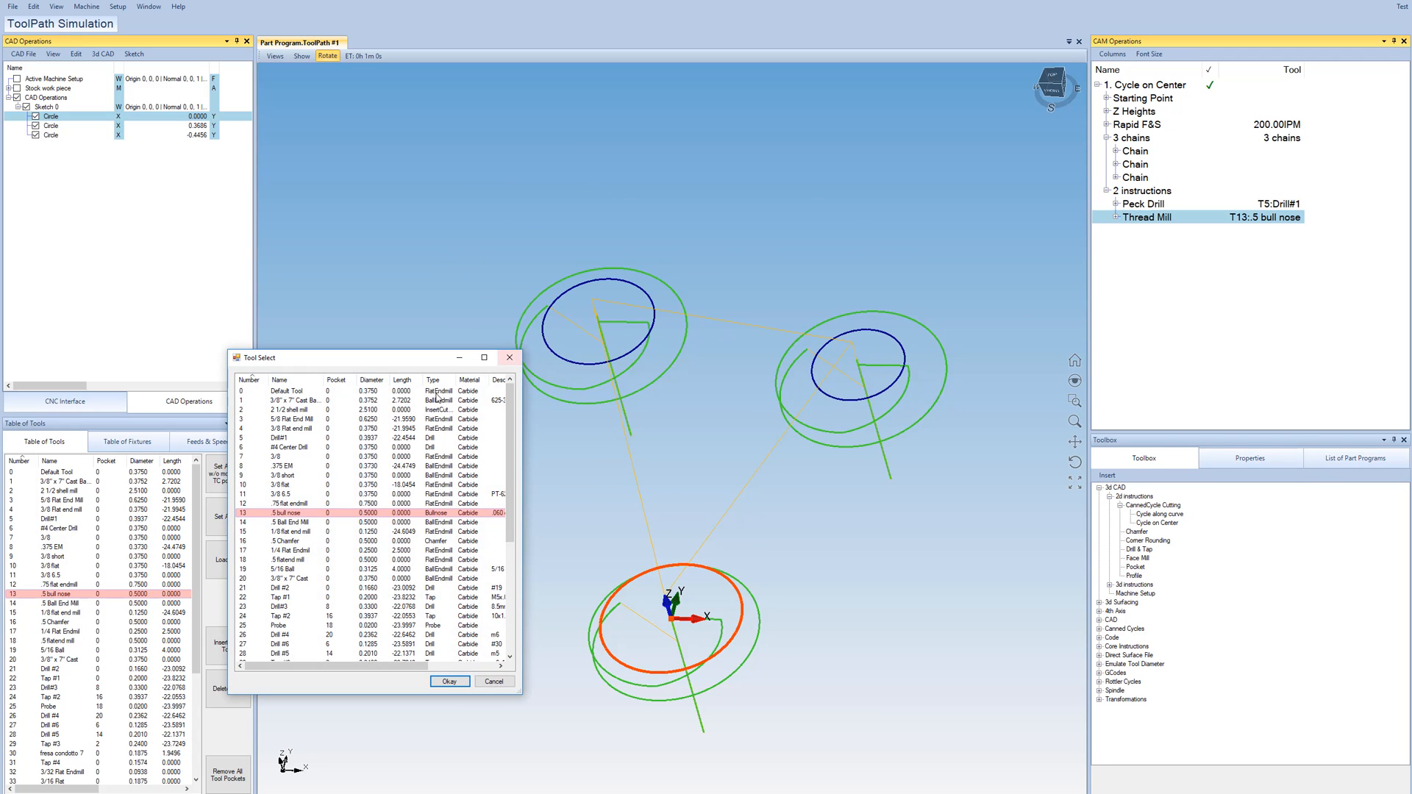
pyautogui.click(298, 449)
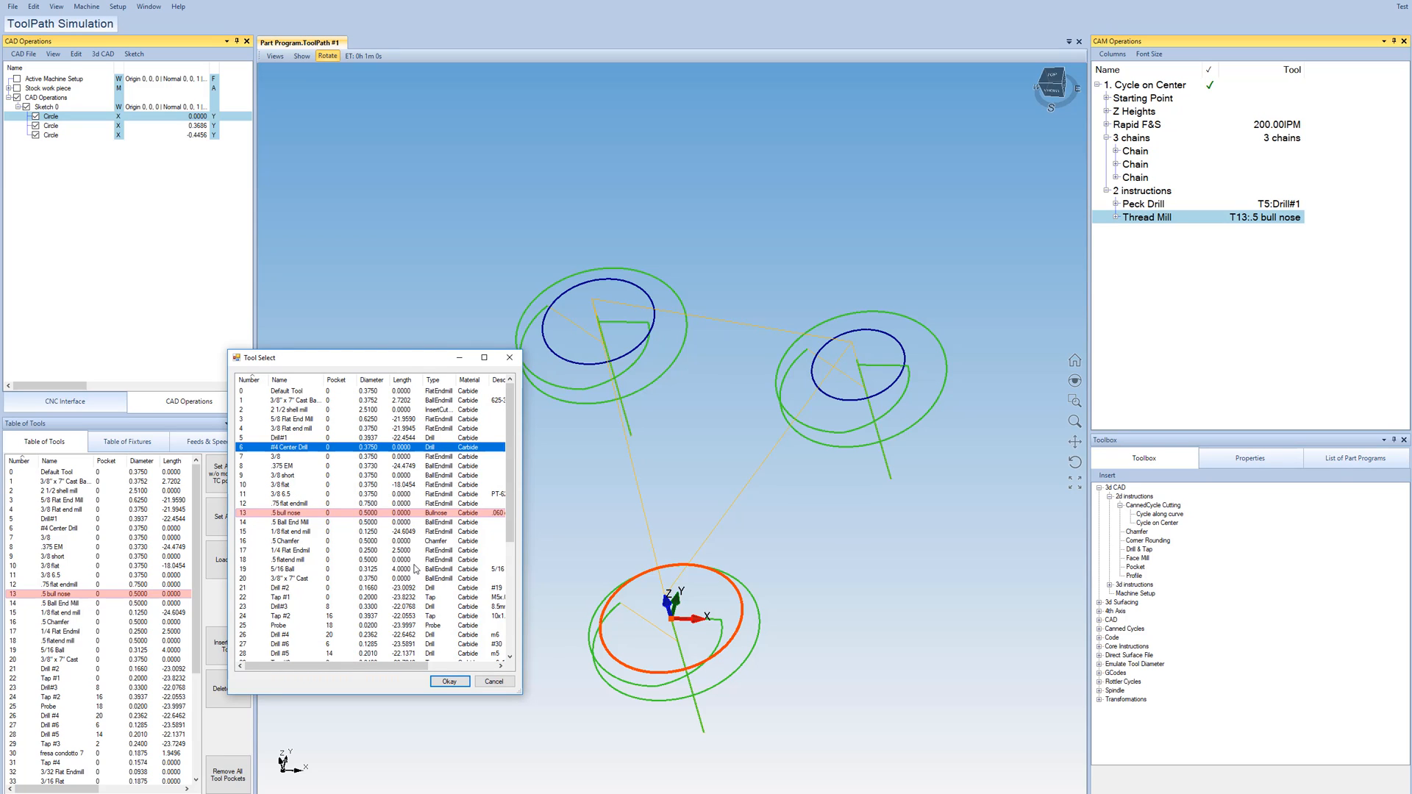
pyautogui.click(288, 645)
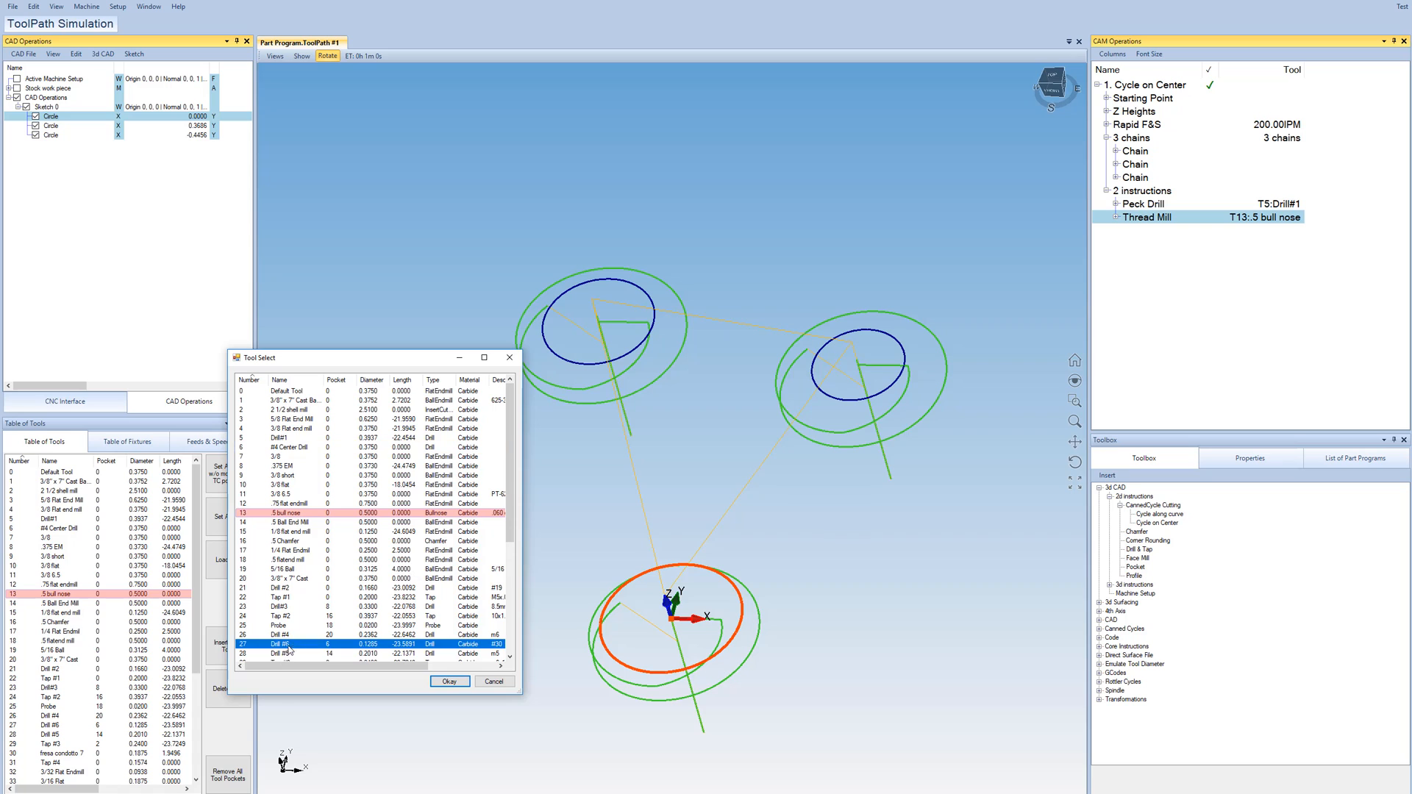
pyautogui.click(450, 683)
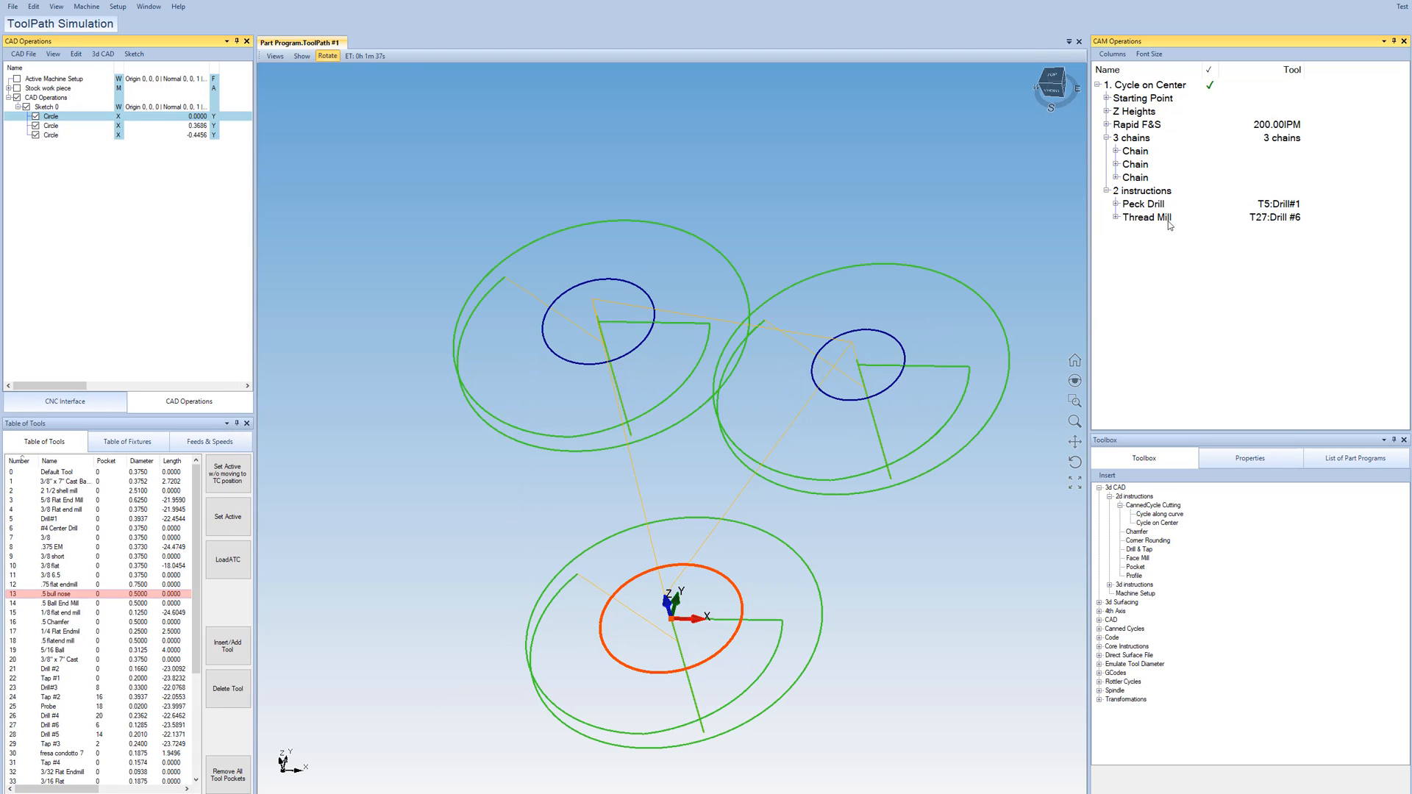
# Disable the Thread Mill instruction and set the Peck Drill's Z depth to -1
pyautogui.click(1116, 204)
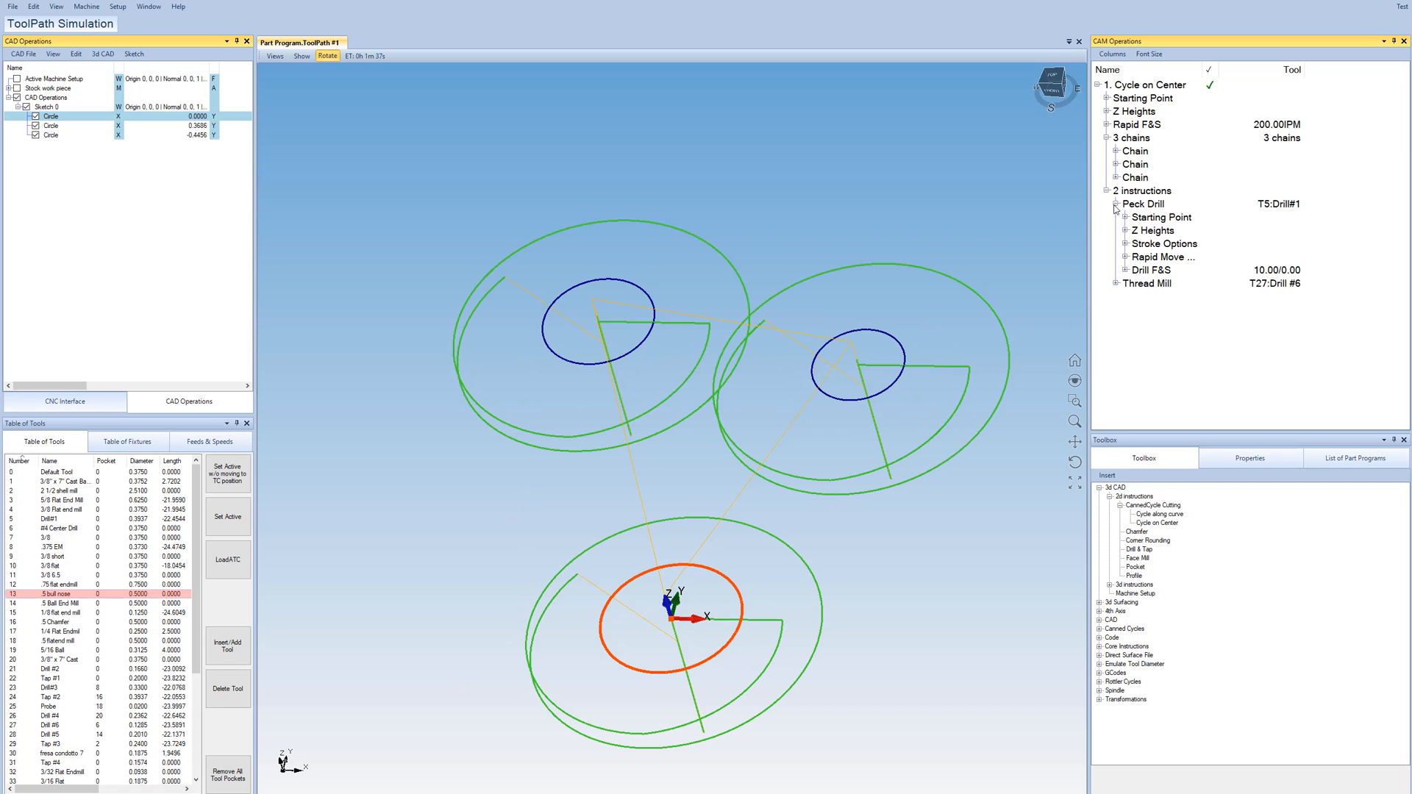
pyautogui.rightClick(1136, 284)
pyautogui.click(1204, 291)
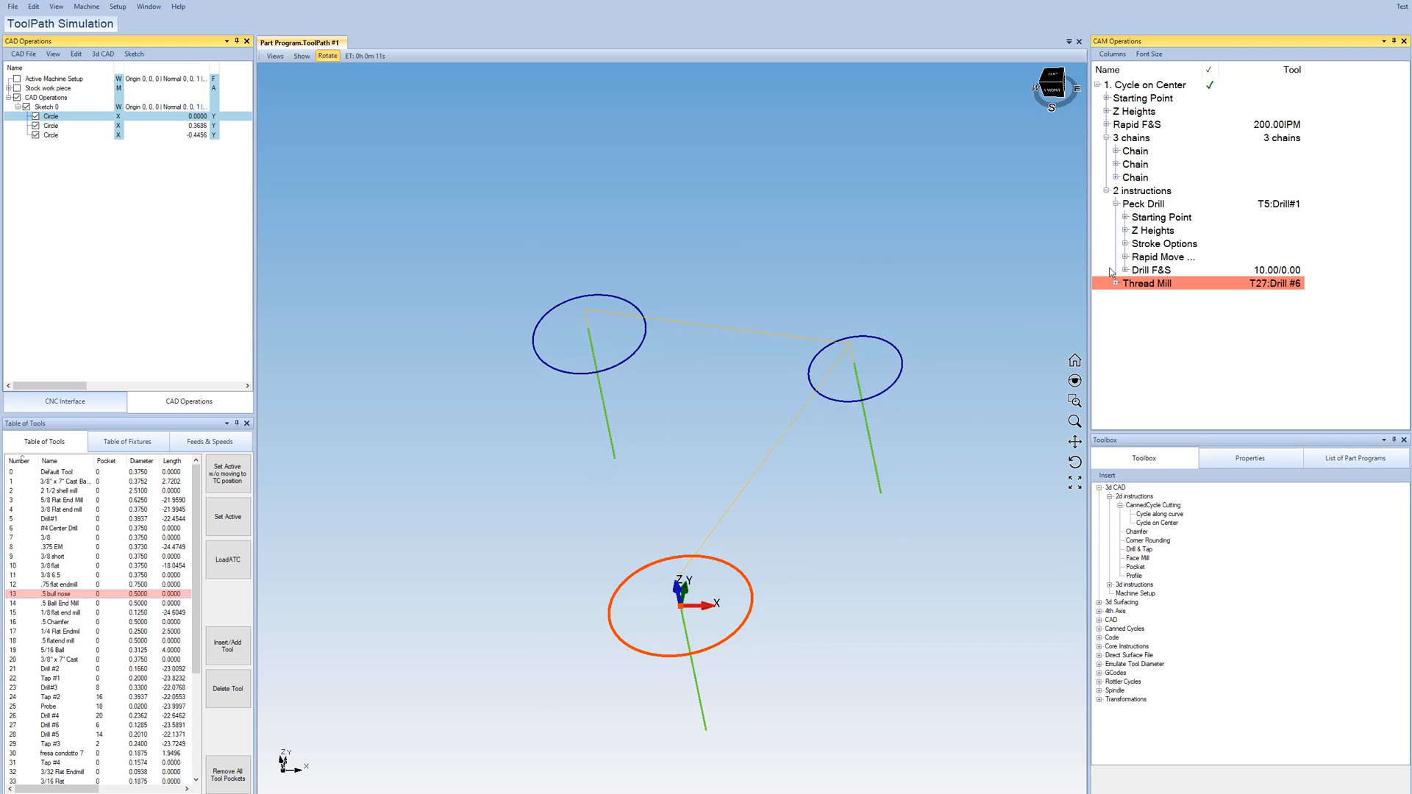
pyautogui.click(1126, 231)
pyautogui.click(1288, 248)
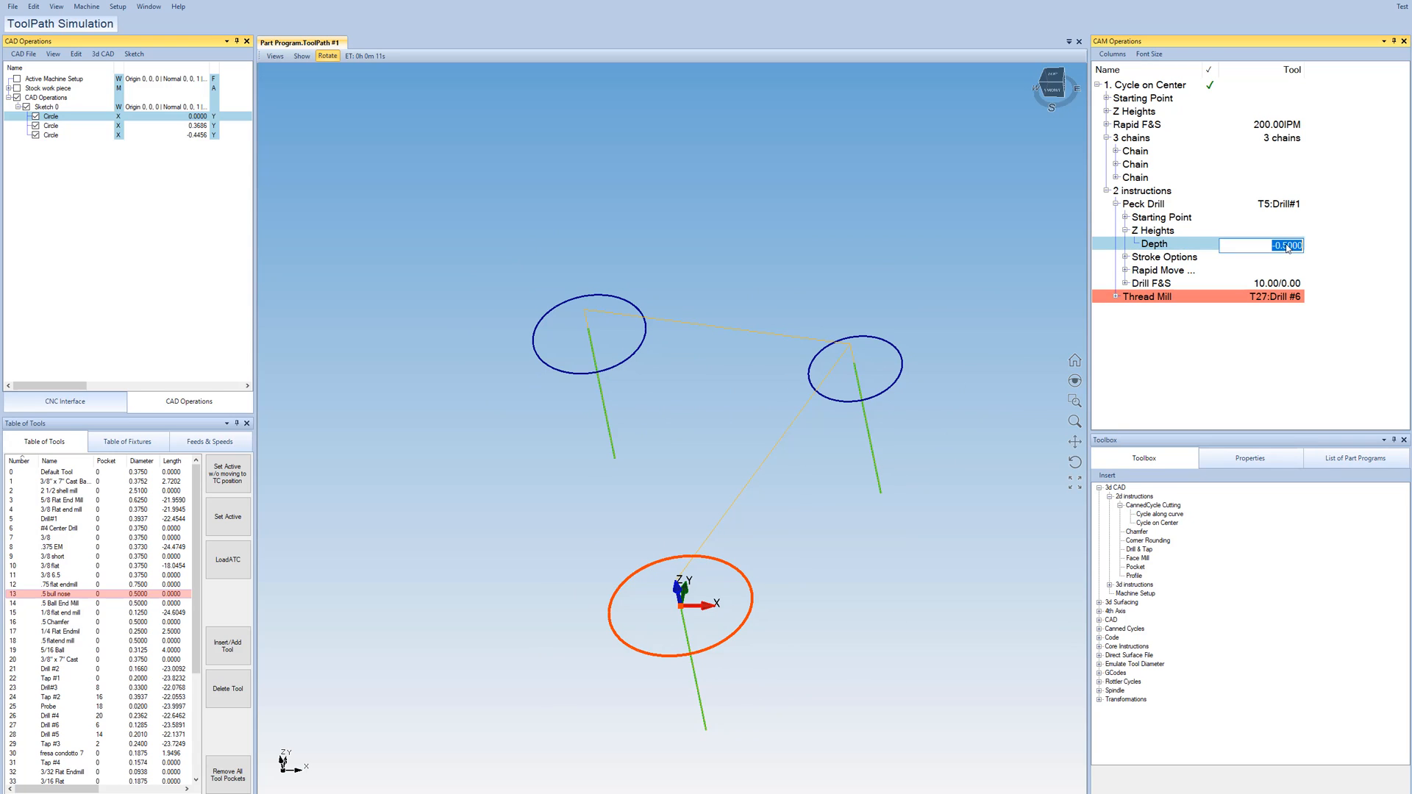
pyautogui.write('-1')
pyautogui.press('Return')
pyautogui.scroll(-3, 811, 536)
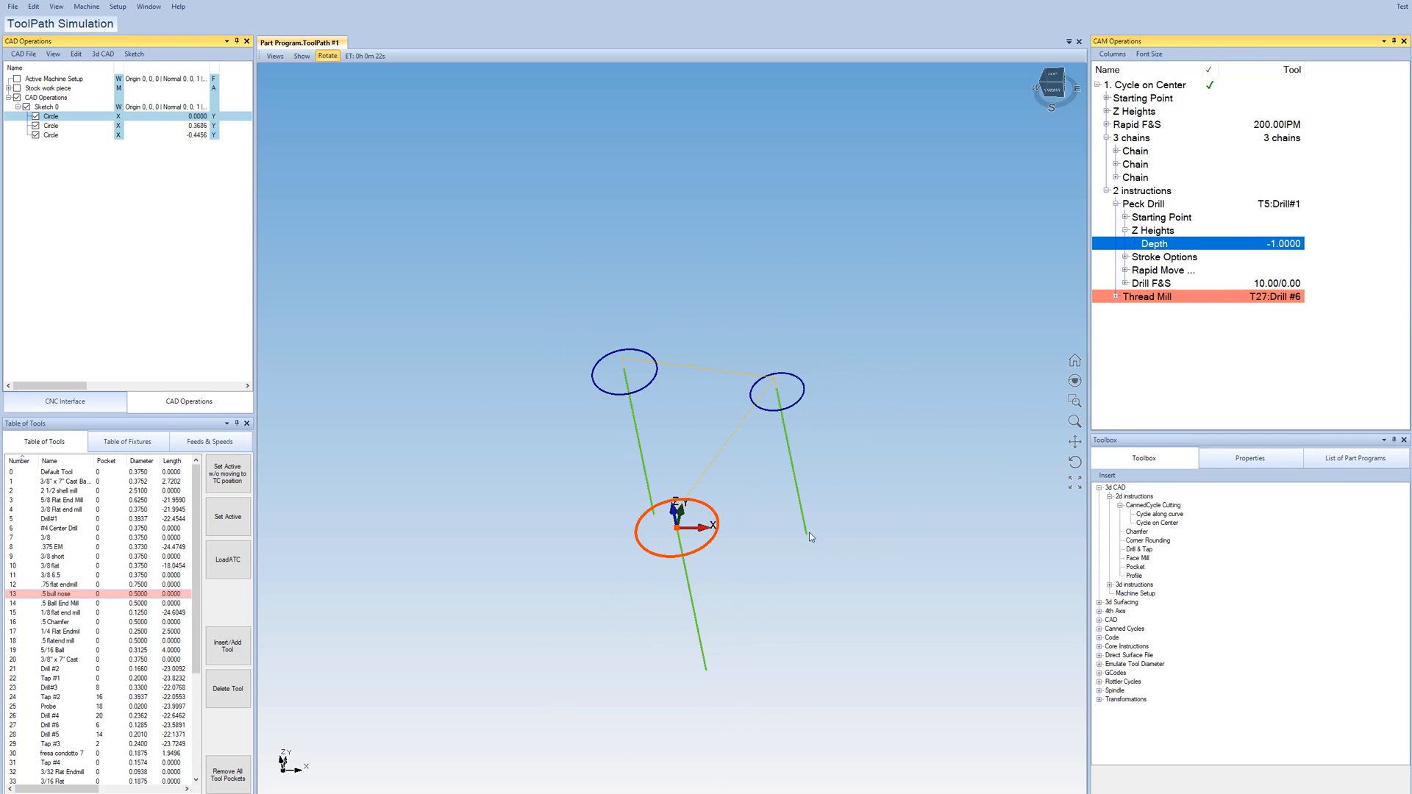
pyautogui.scroll(3, 748, 538)
pyautogui.click(1109, 424)
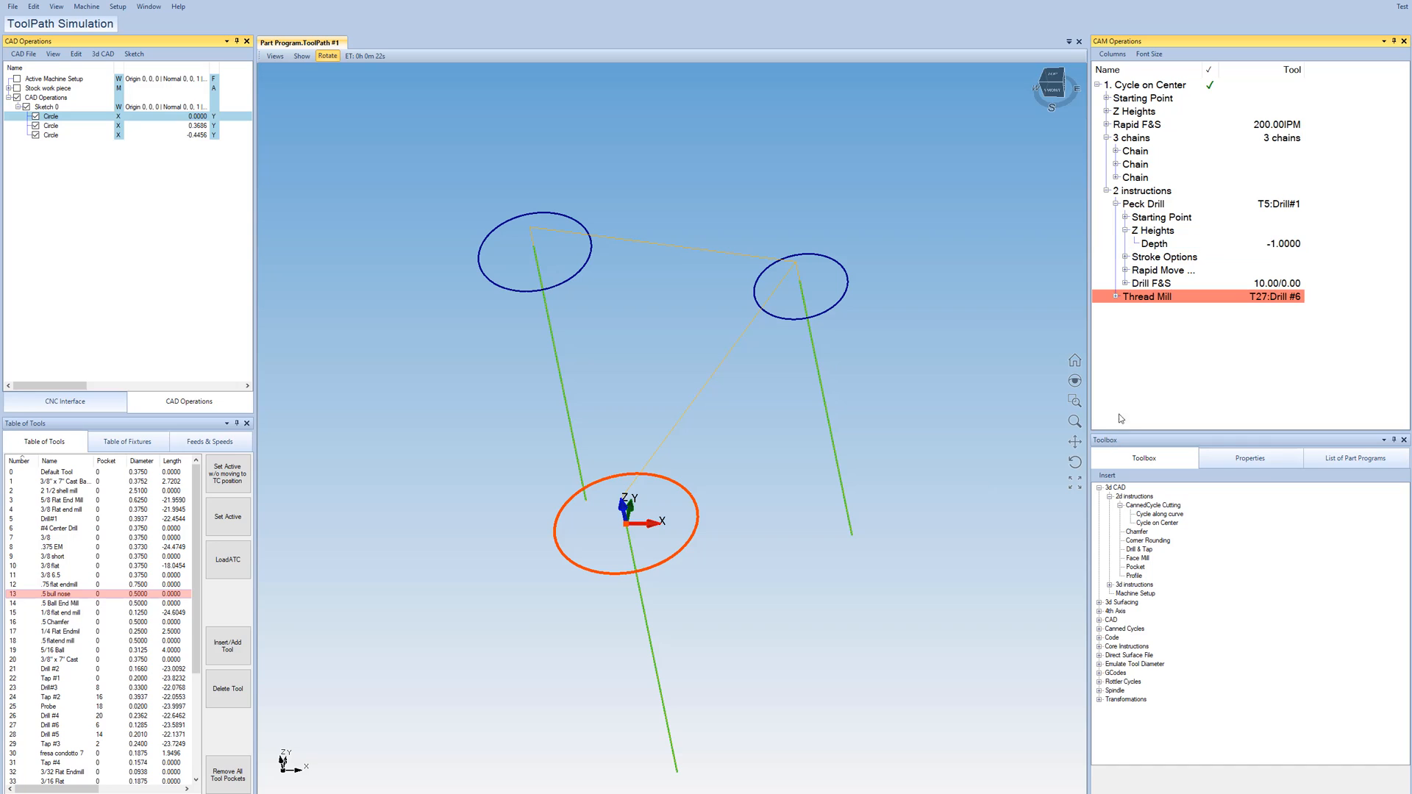
pyautogui.click(1118, 205)
# Re-enable the Thread Mill instruction and disable the Peck Drill instruction
pyautogui.click(1142, 218)
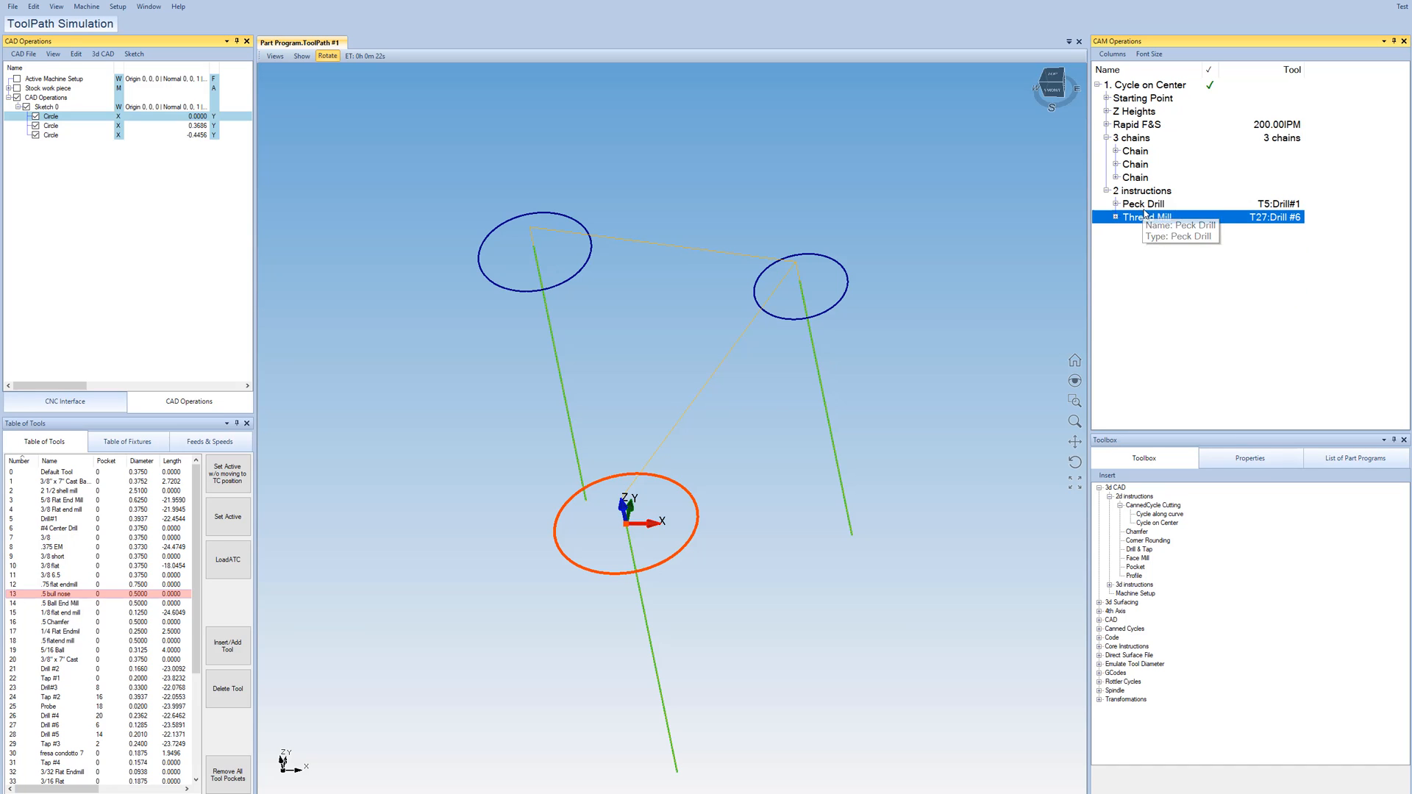
pyautogui.rightClick(1141, 207)
pyautogui.click(1170, 214)
# Set the Thread Mill's final diameter to 0.25 and inspect its path inside the circles
pyautogui.click(1116, 217)
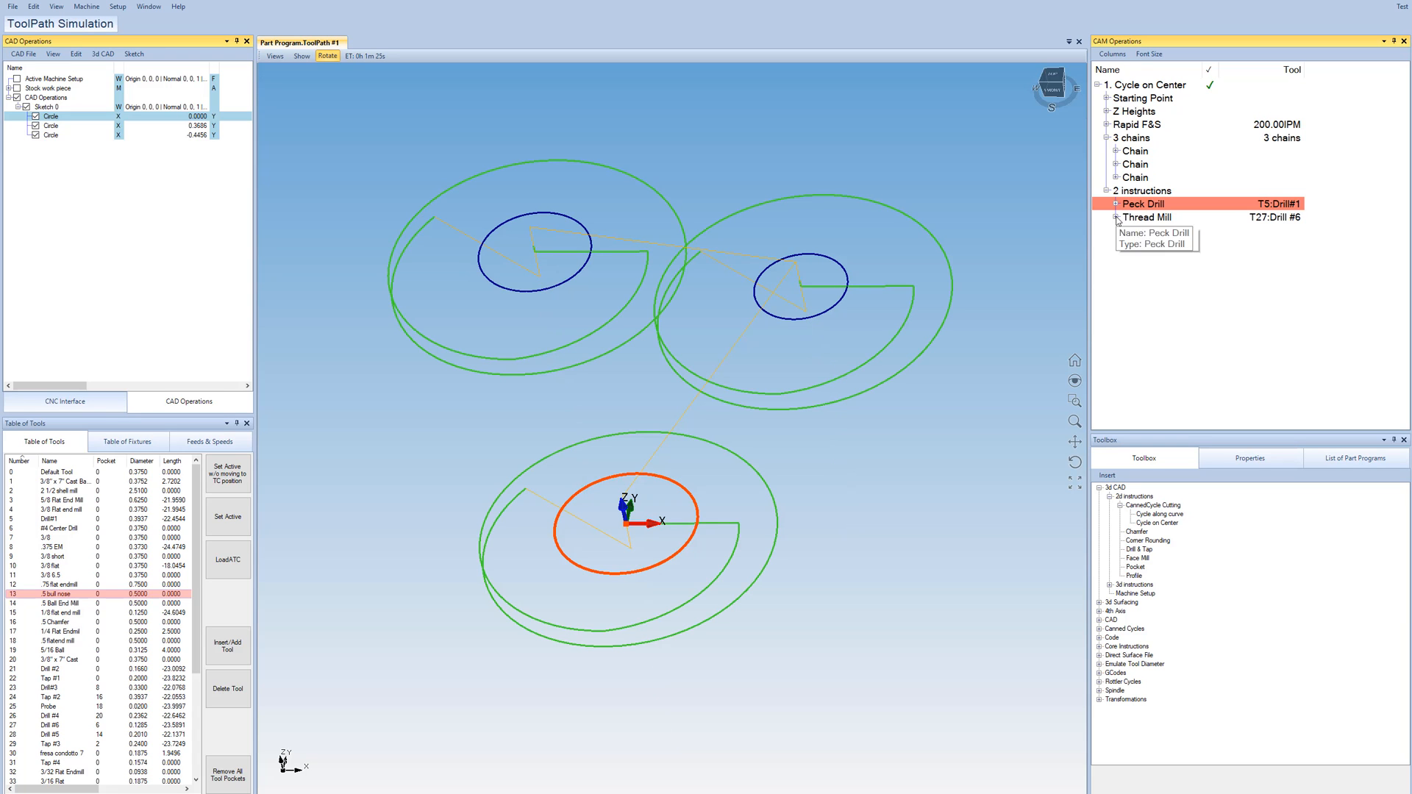
pyautogui.click(1126, 244)
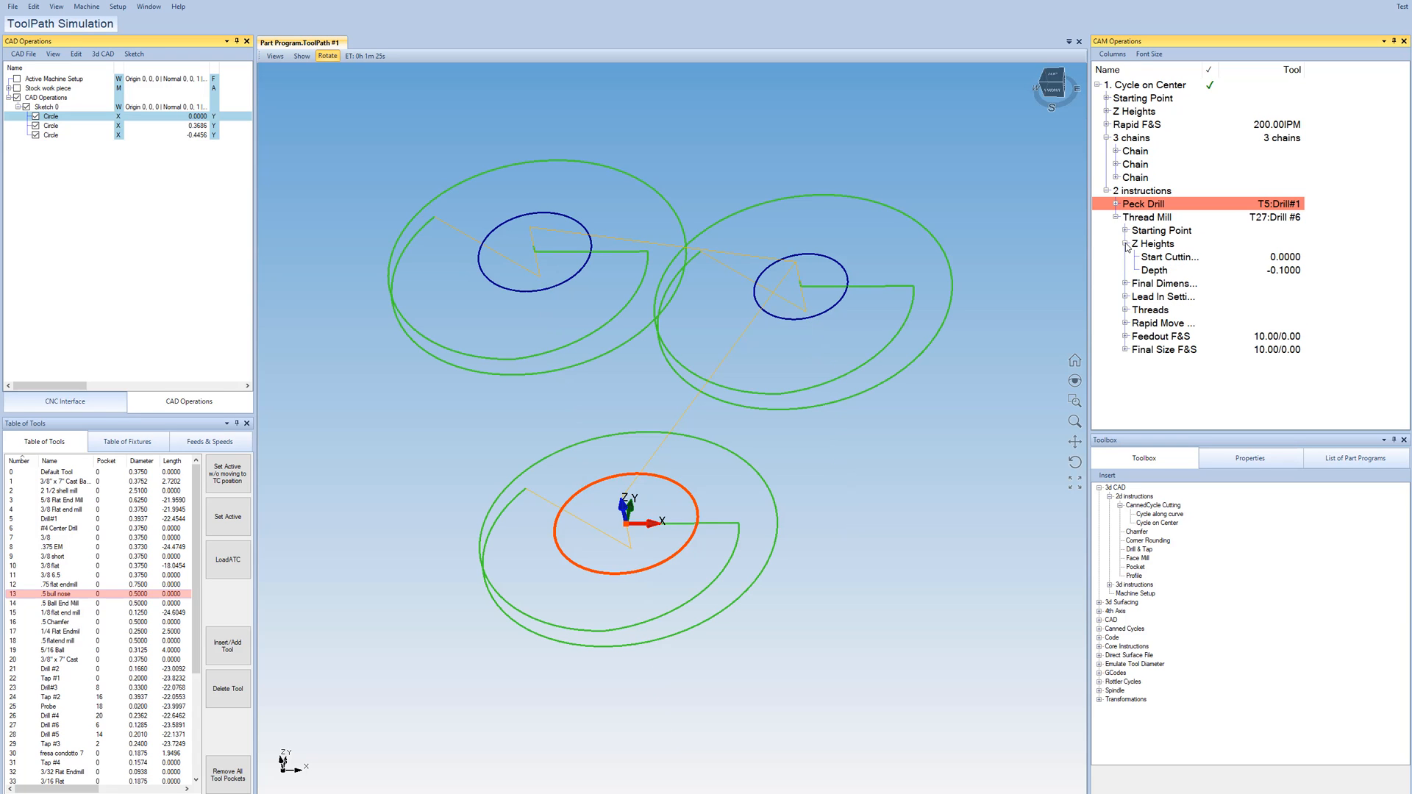
pyautogui.click(1125, 283)
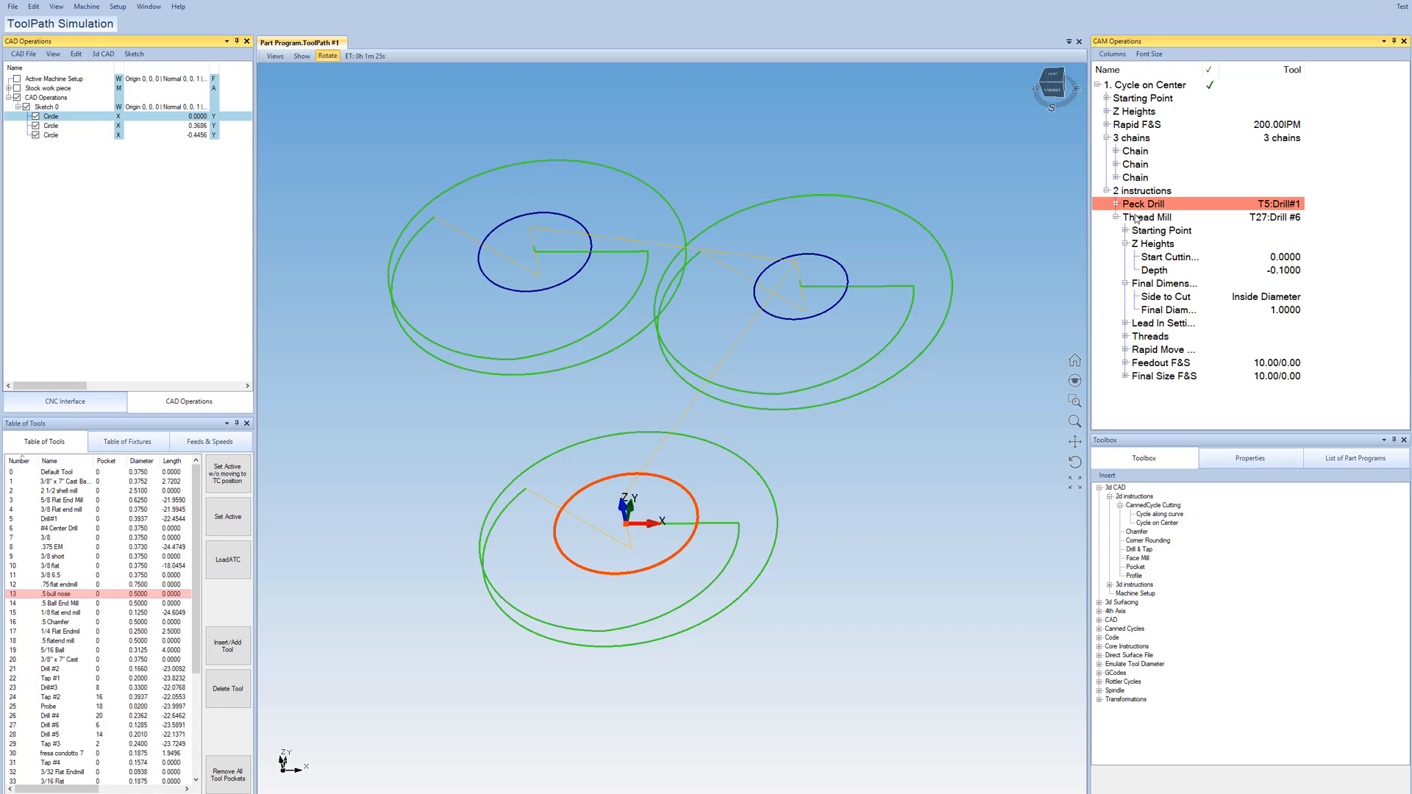
pyautogui.click(1287, 311)
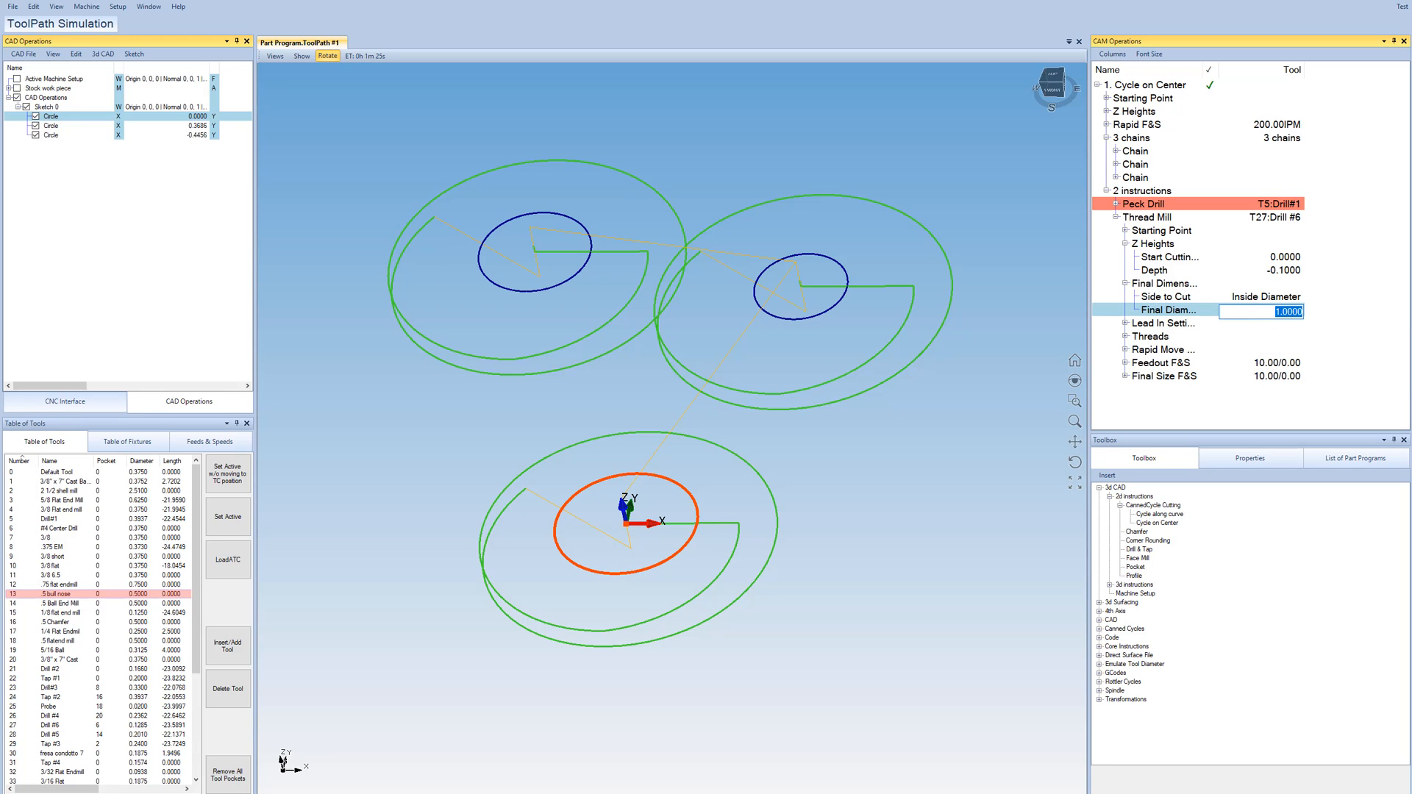
pyautogui.write('.25')
pyautogui.press('Return')
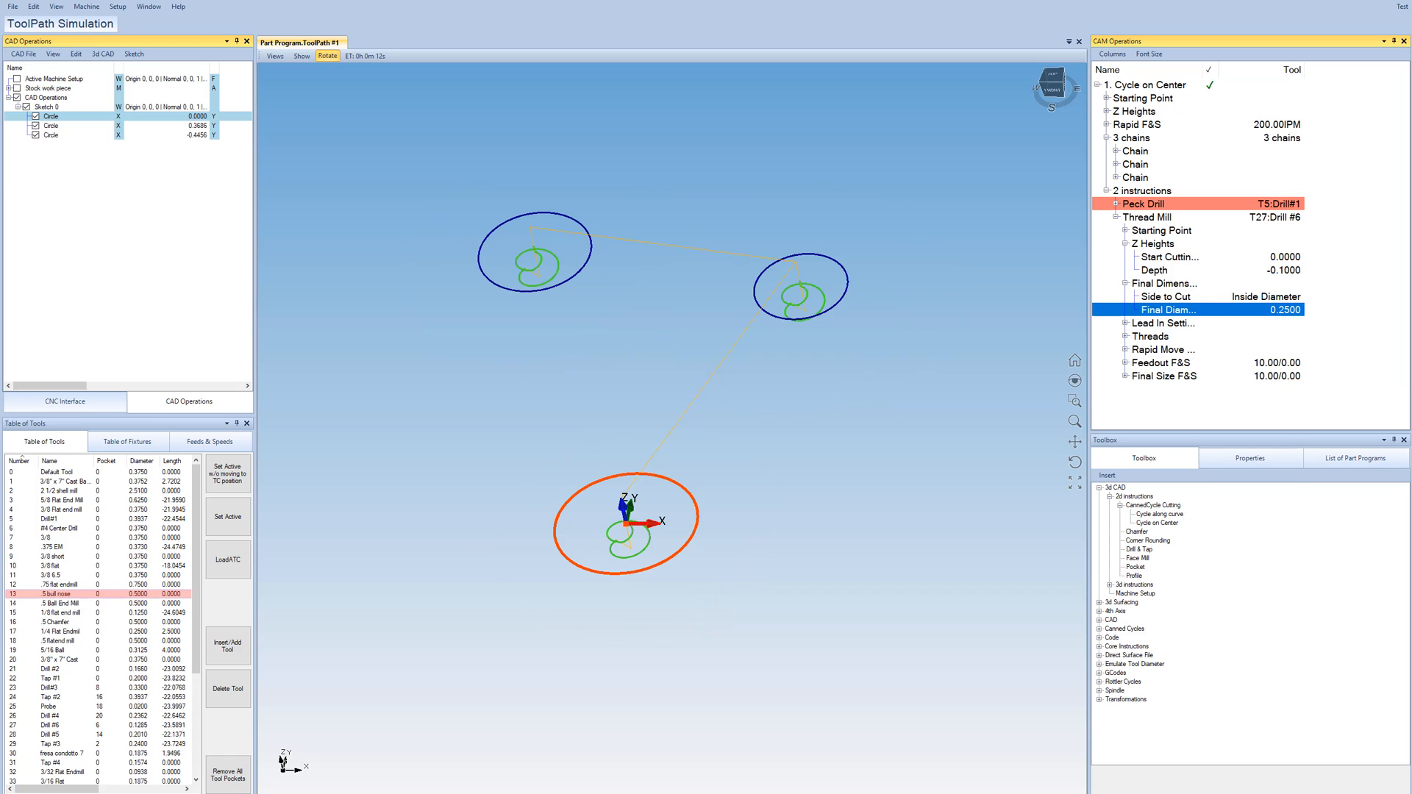
pyautogui.moveTo(747, 479); pyautogui.dragTo(629, 387)
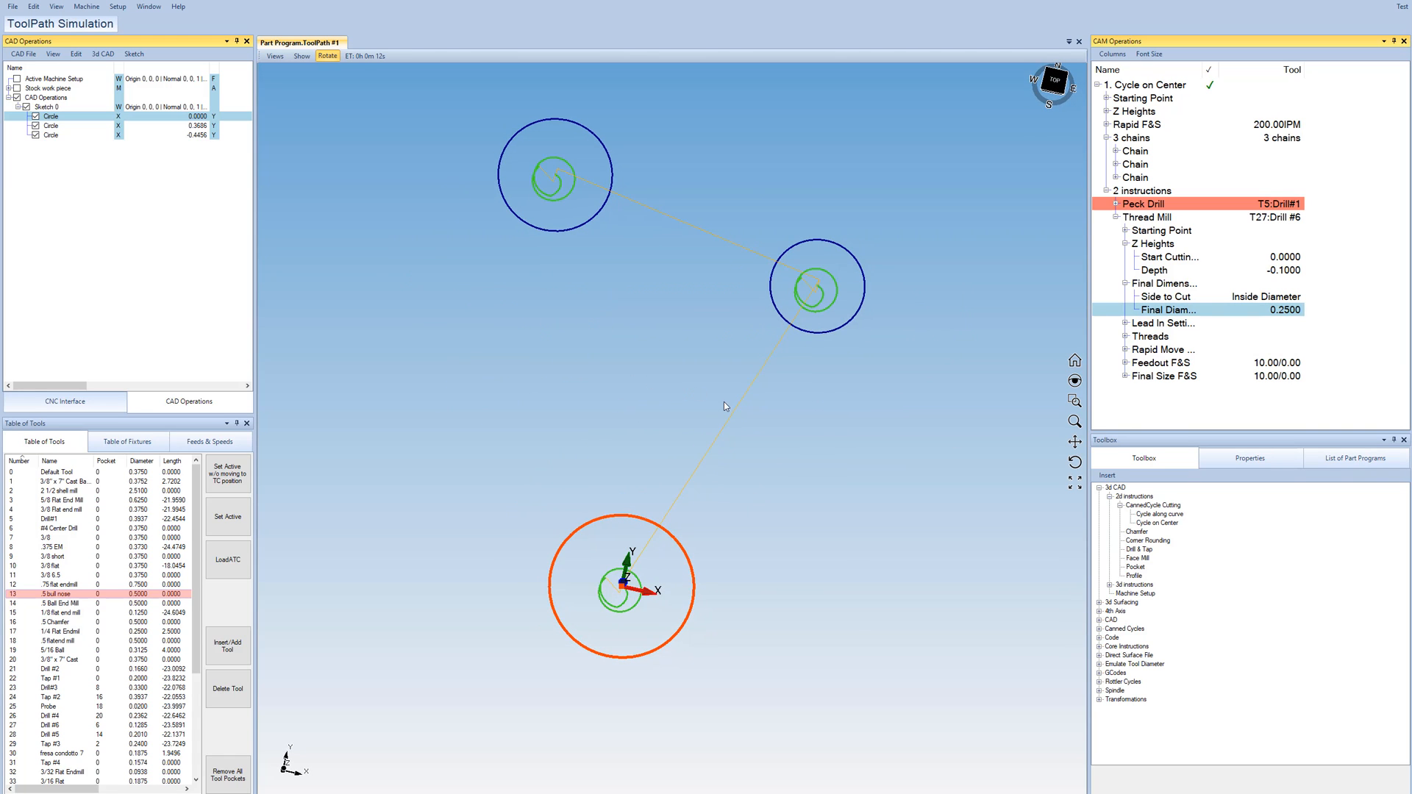
pyautogui.moveTo(723, 406); pyautogui.dragTo(747, 345)
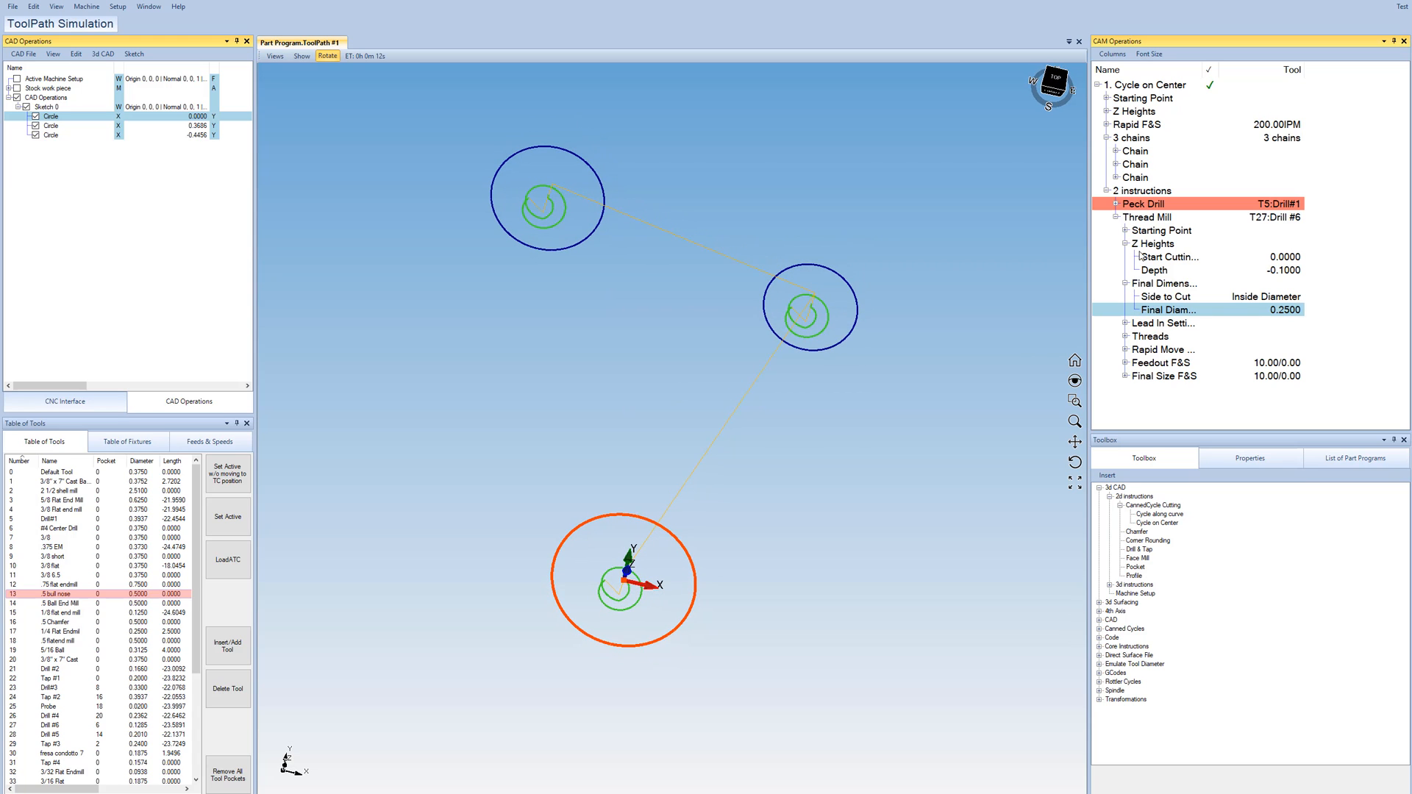
# Set the Thread Mill's Z depth to -1 and check the resulting toolpath in 3D
pyautogui.click(1290, 274)
pyautogui.write('-1')
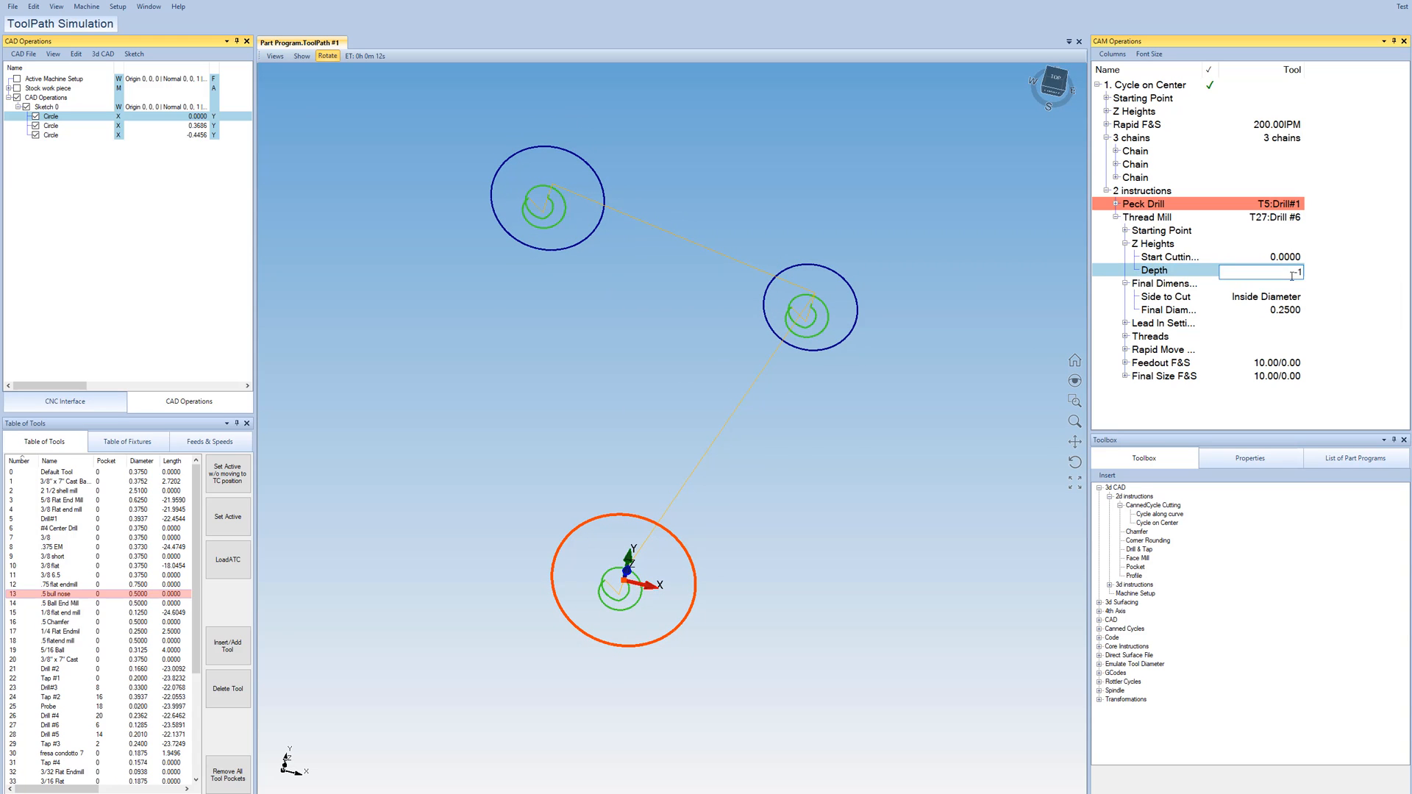
pyautogui.press('Return')
pyautogui.moveTo(683, 418); pyautogui.dragTo(670, 582)
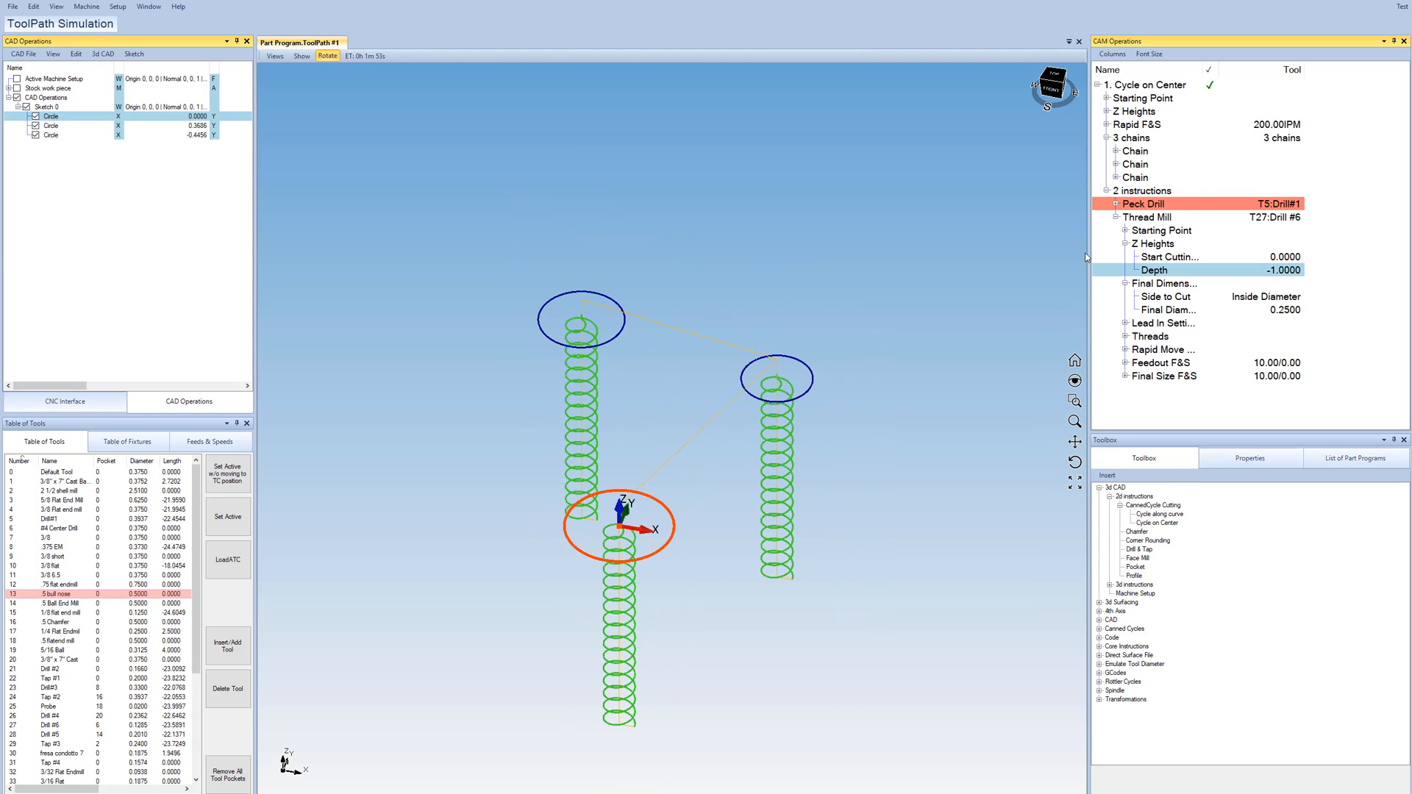
pyautogui.click(1115, 217)
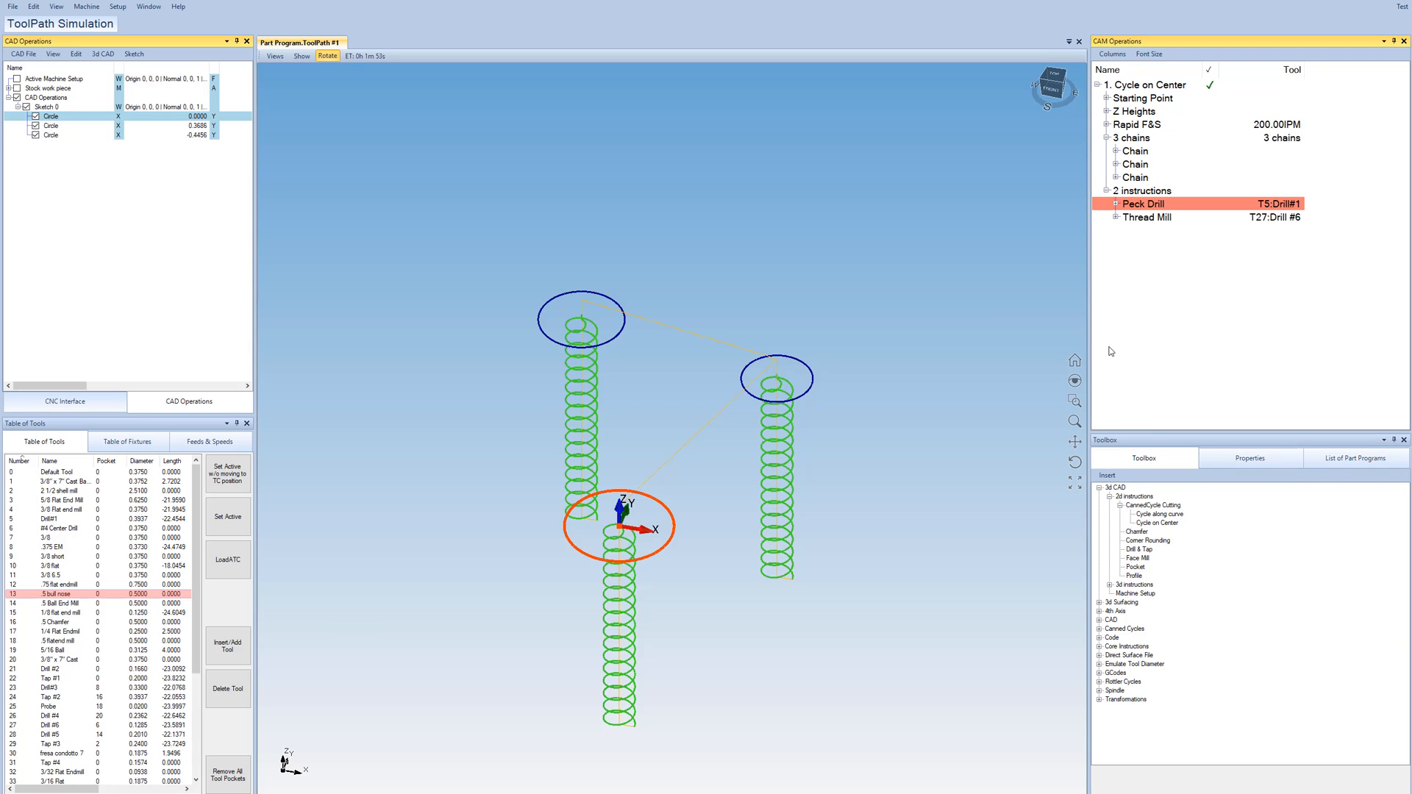
# Add a Bore instruction to the Cycle on Center operation and disable the Thread Mill instruction
pyautogui.doubleClick(1278, 192)
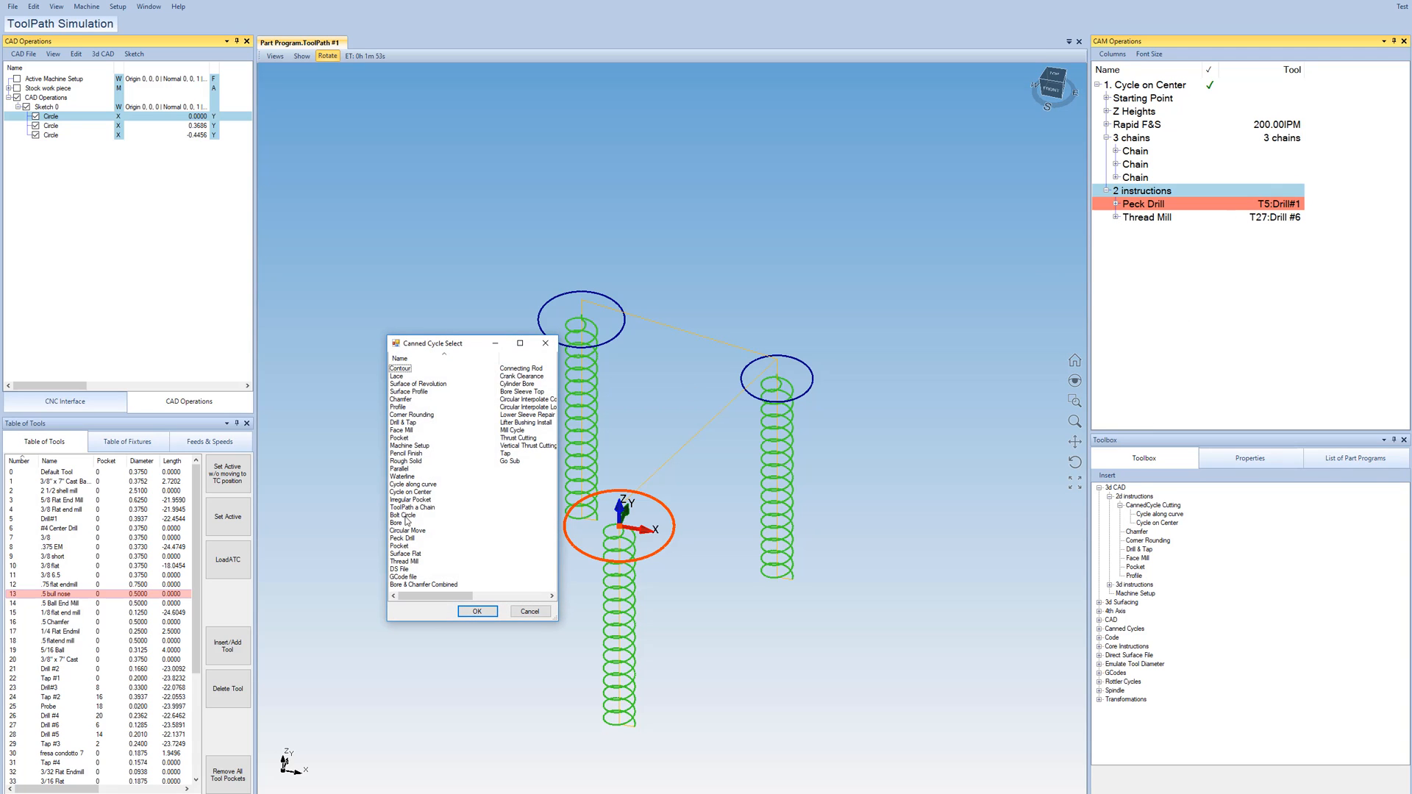
pyautogui.click(397, 524)
pyautogui.click(486, 614)
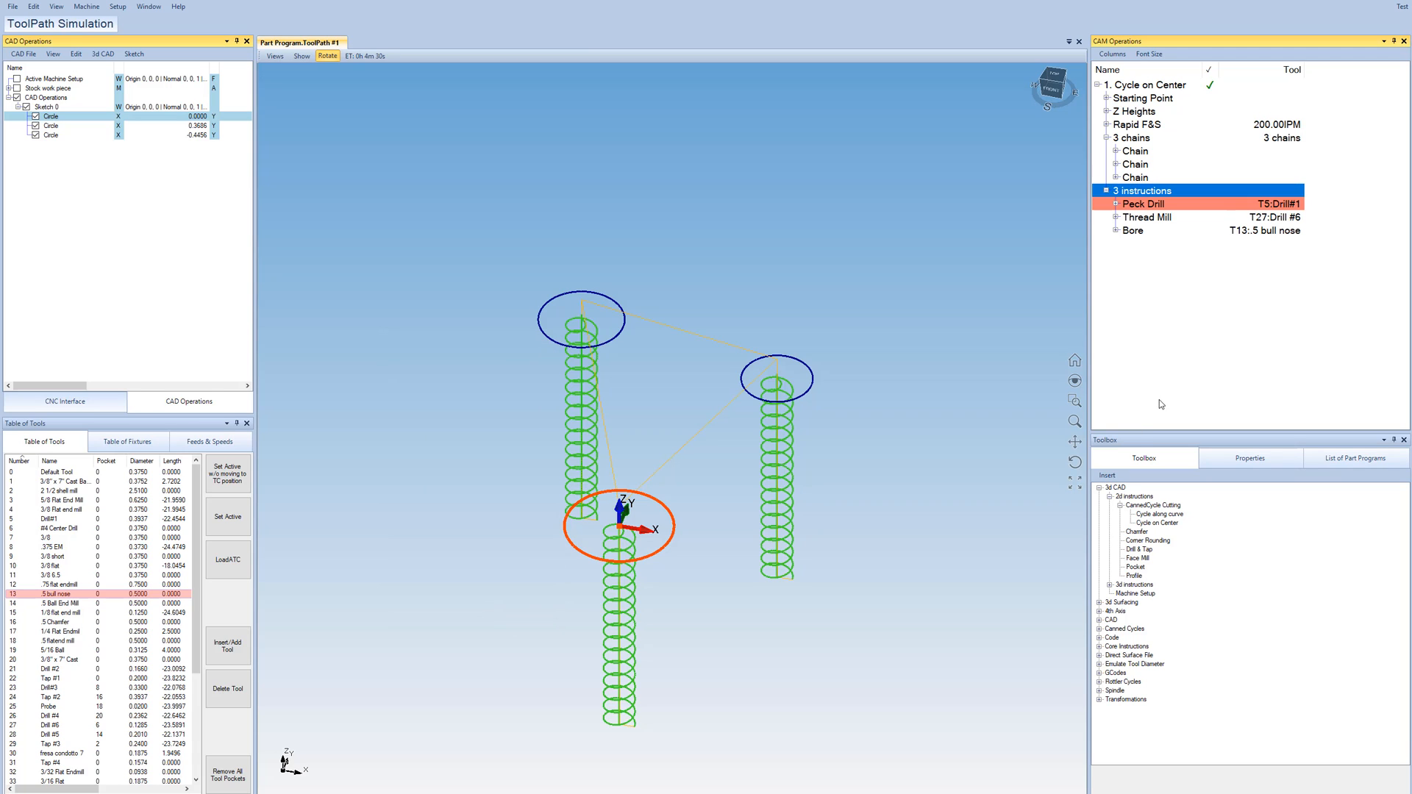
pyautogui.rightClick(1158, 219)
pyautogui.click(1173, 228)
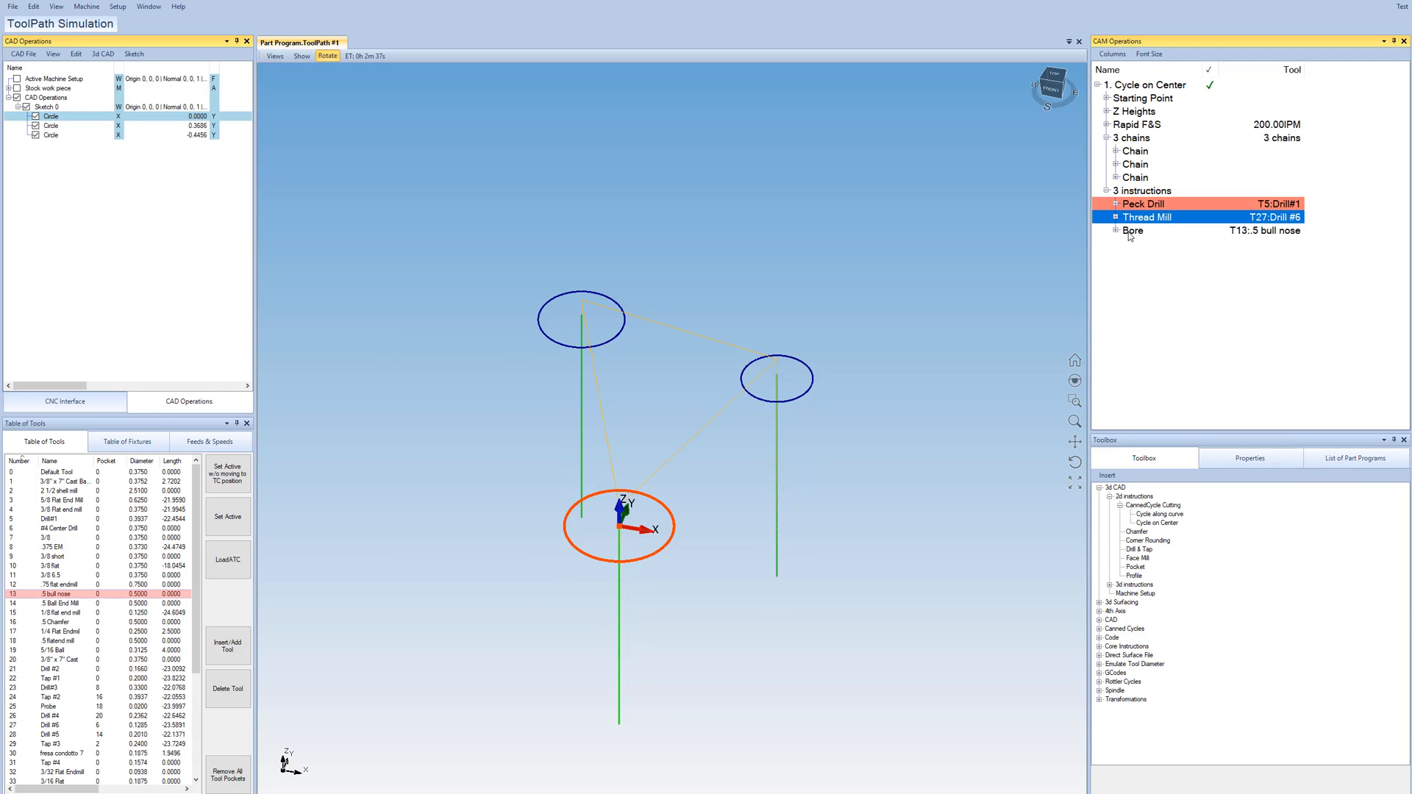
# Set the Bore's X movement at bottom to 0.01 in its spindle options and inspect the offset retract path
pyautogui.click(1116, 230)
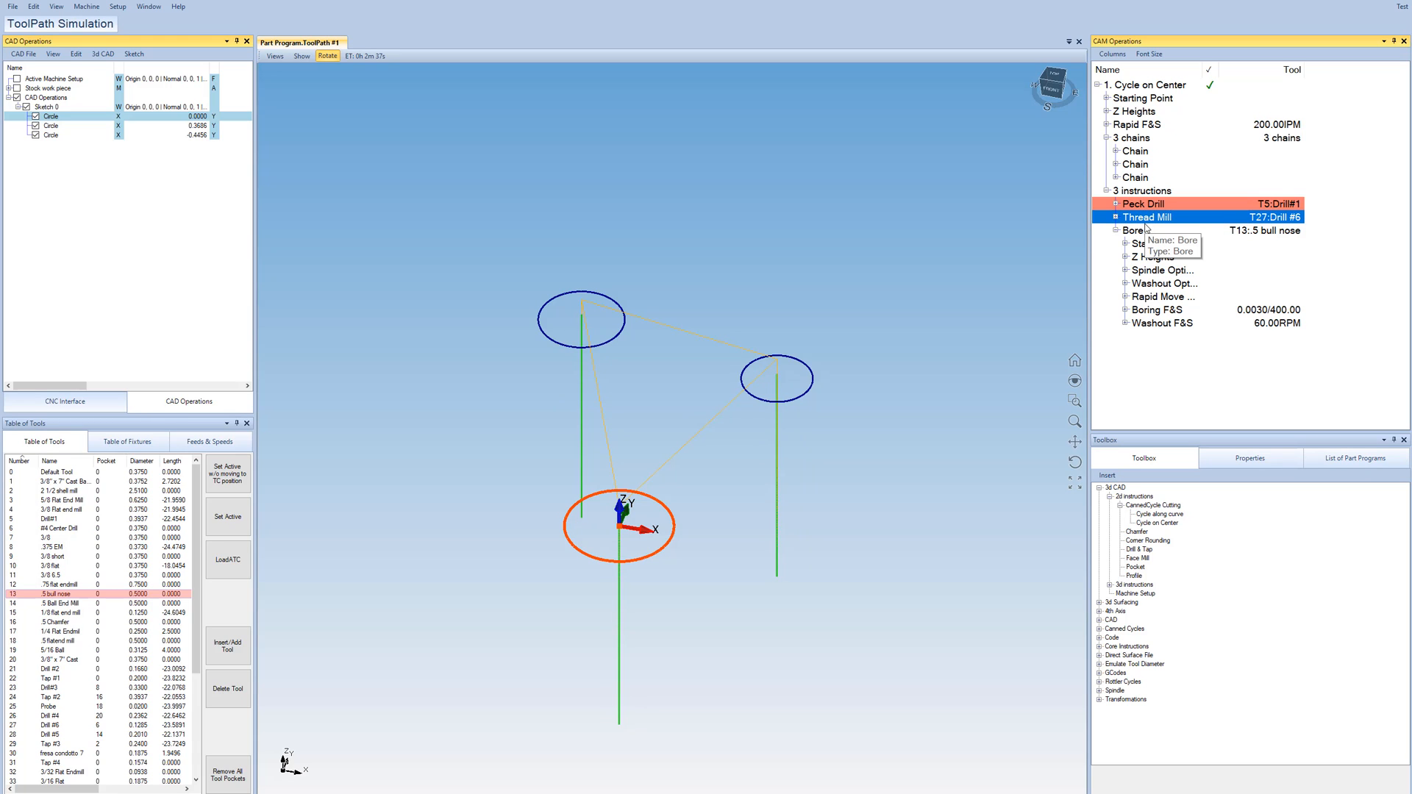
pyautogui.click(1125, 270)
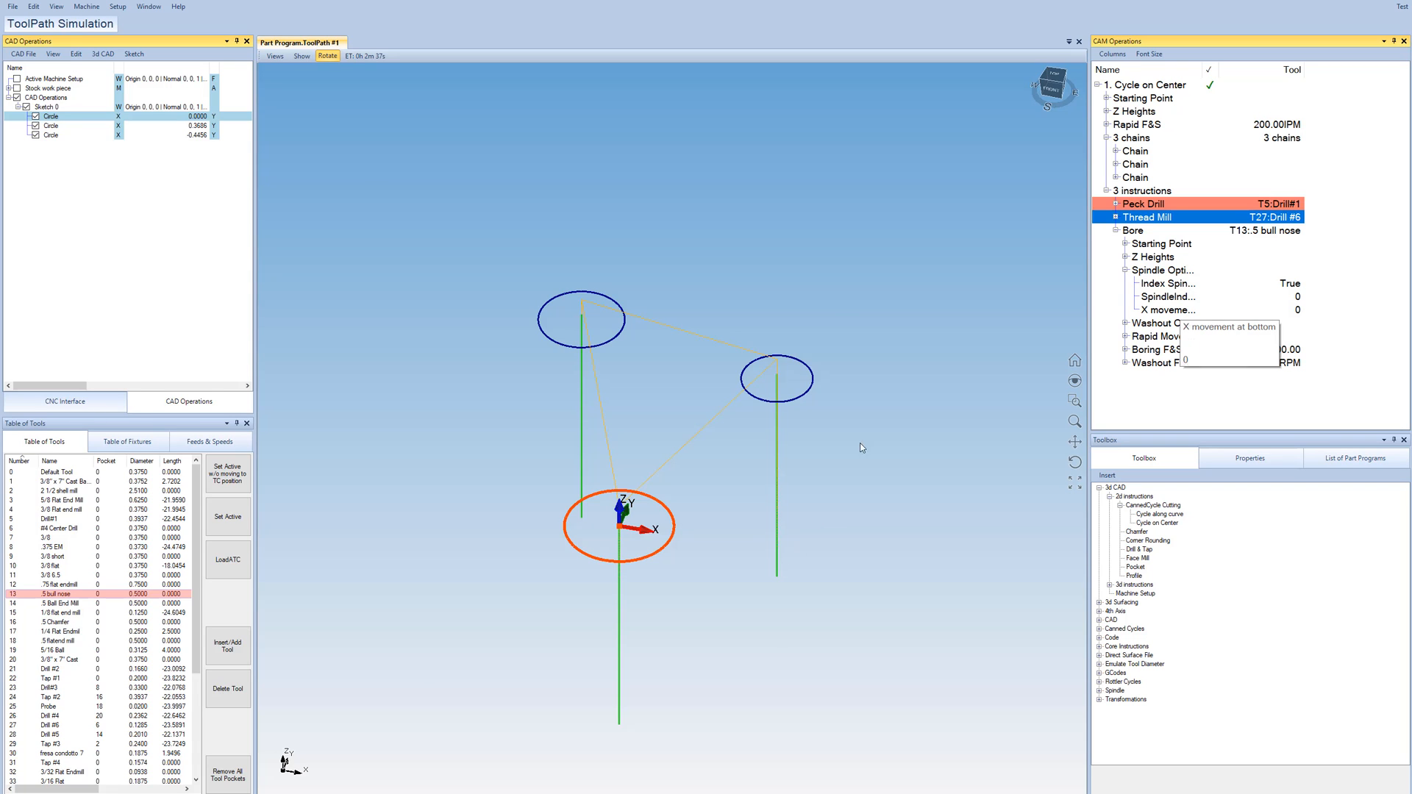
pyautogui.scroll(5, 789, 468)
pyautogui.click(1298, 311)
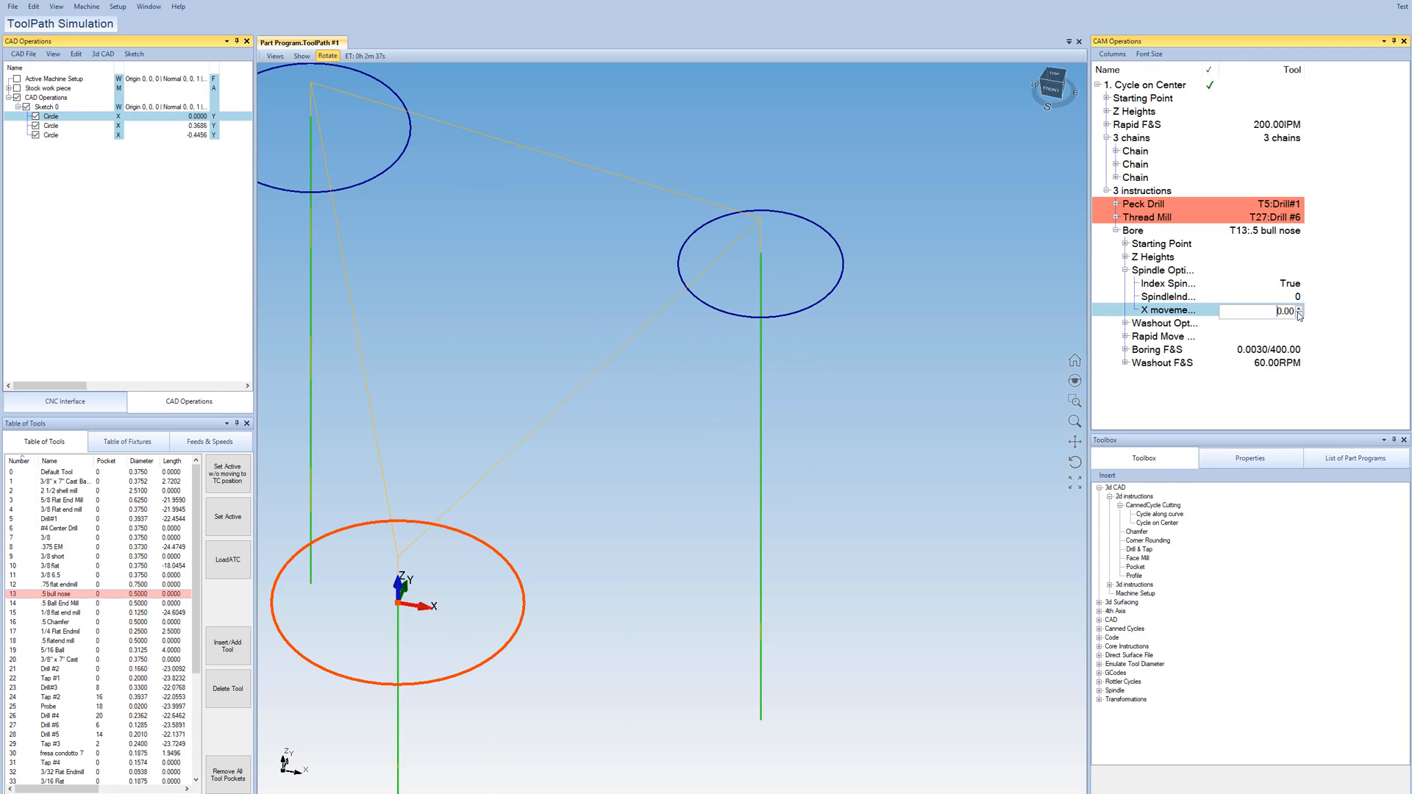
pyautogui.moveTo(1274, 312); pyautogui.dragTo(1309, 316)
pyautogui.write('0.01')
pyautogui.press('Return')
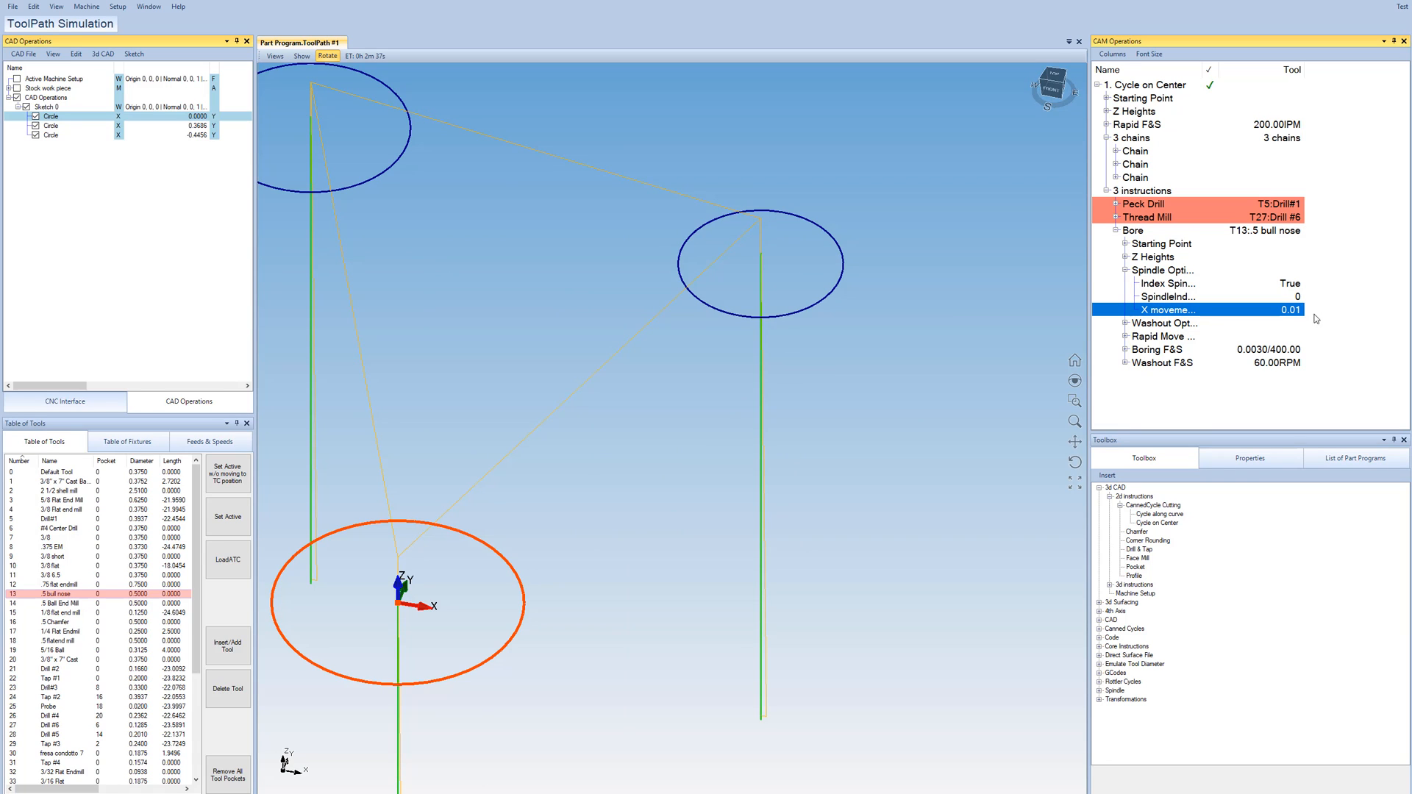
pyautogui.click(1242, 408)
pyautogui.scroll(2, 749, 692)
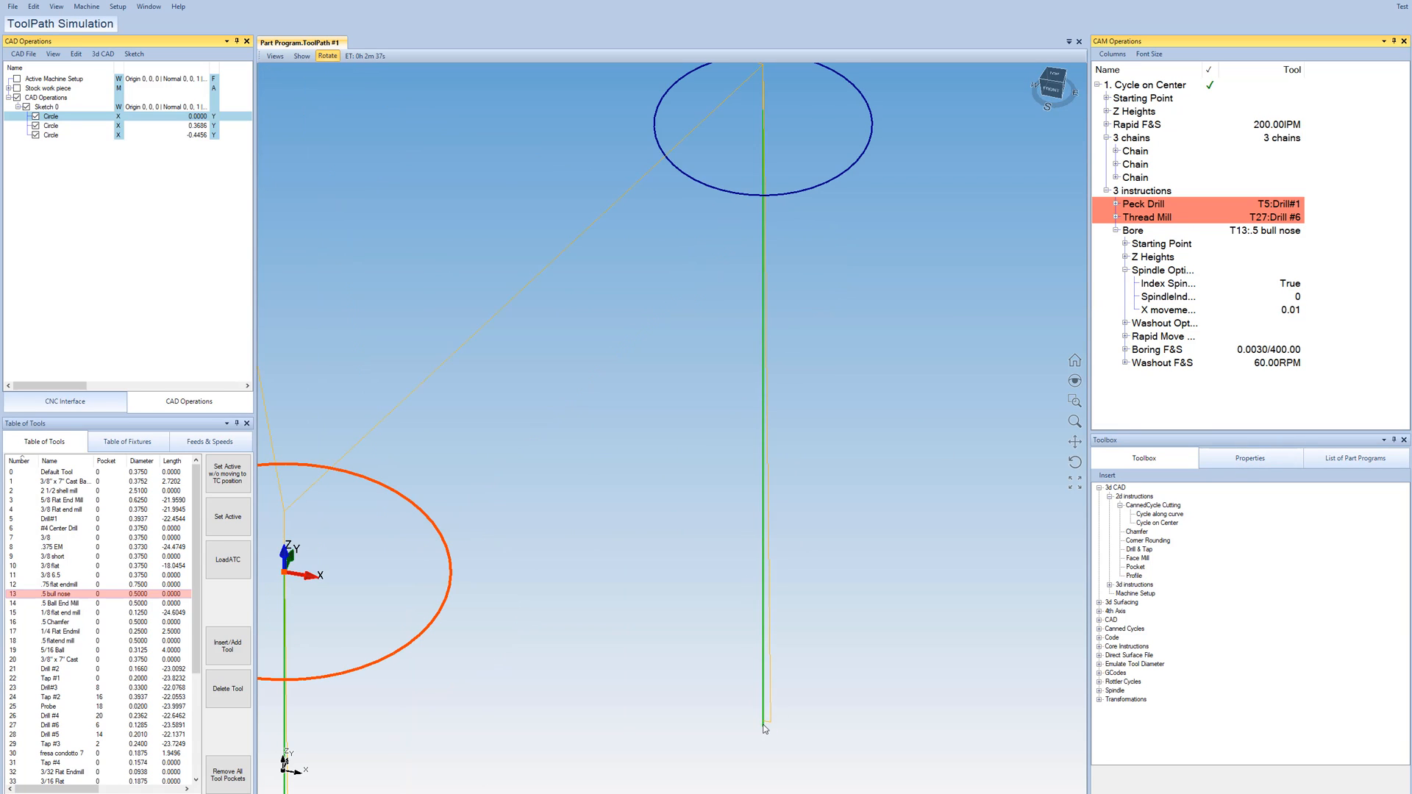
pyautogui.scroll(-2, 754, 184)
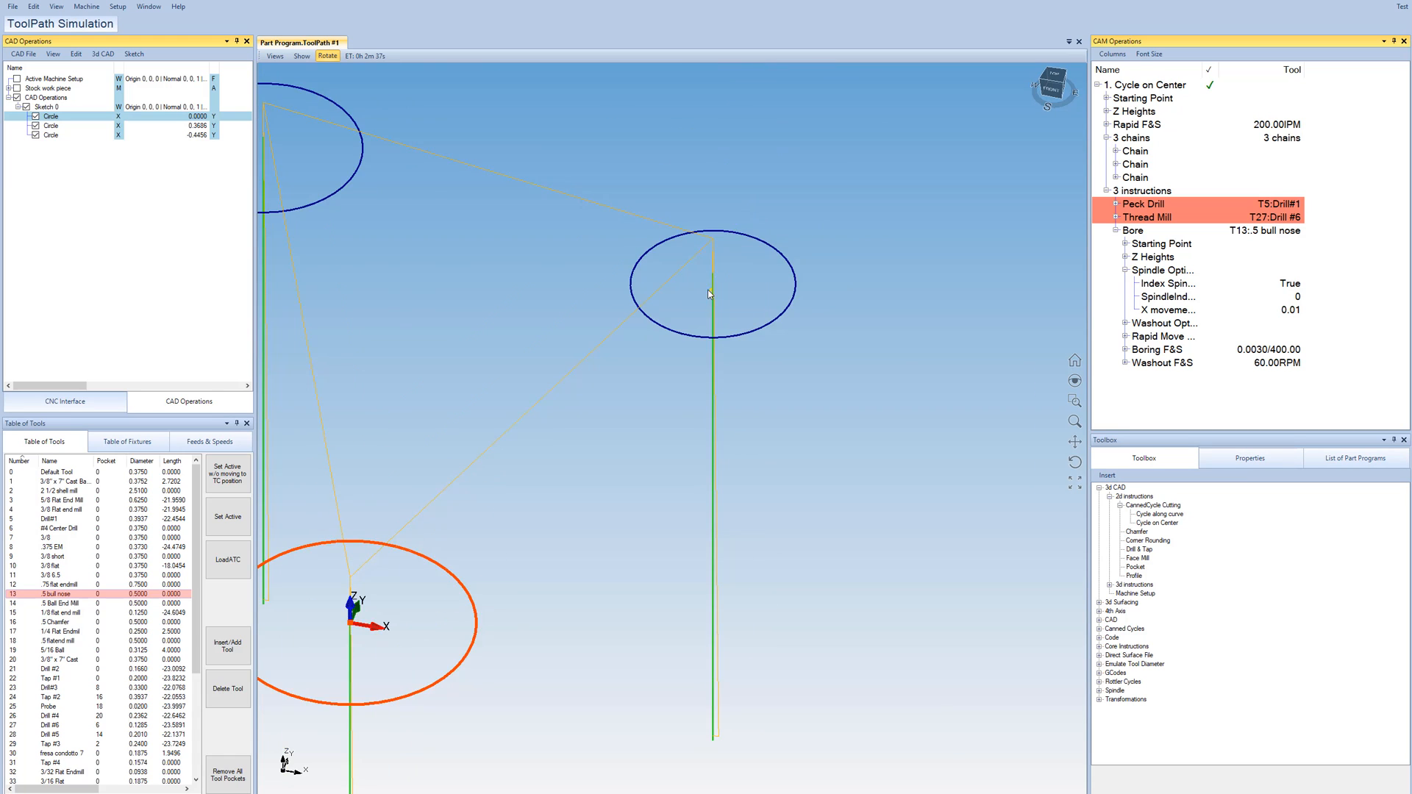
pyautogui.scroll(2, 709, 294)
pyautogui.scroll(-2, 703, 380)
pyautogui.scroll(-3, 704, 380)
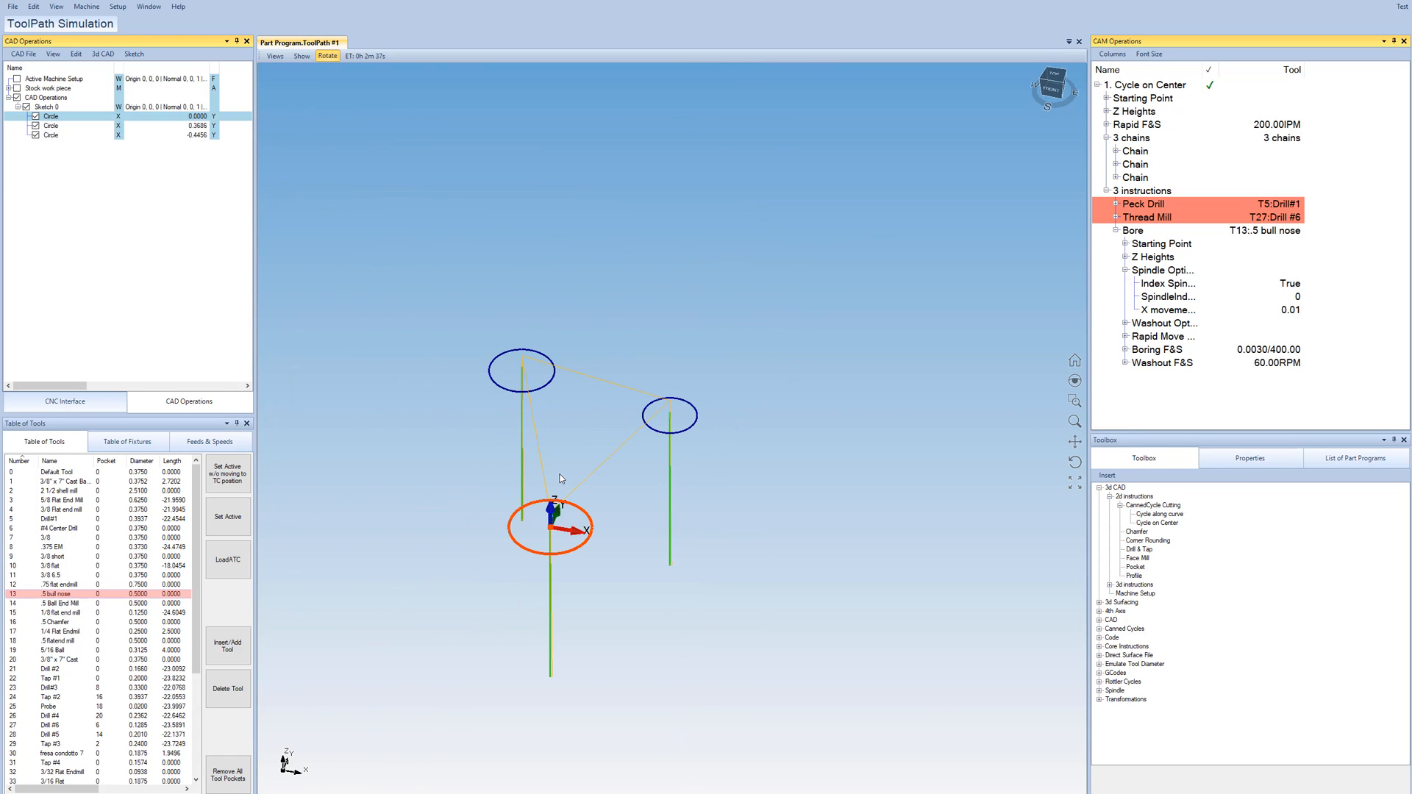
# Disable the whole Cycle on Center operation and collapse its tree
pyautogui.rightClick(1124, 86)
pyautogui.click(1137, 92)
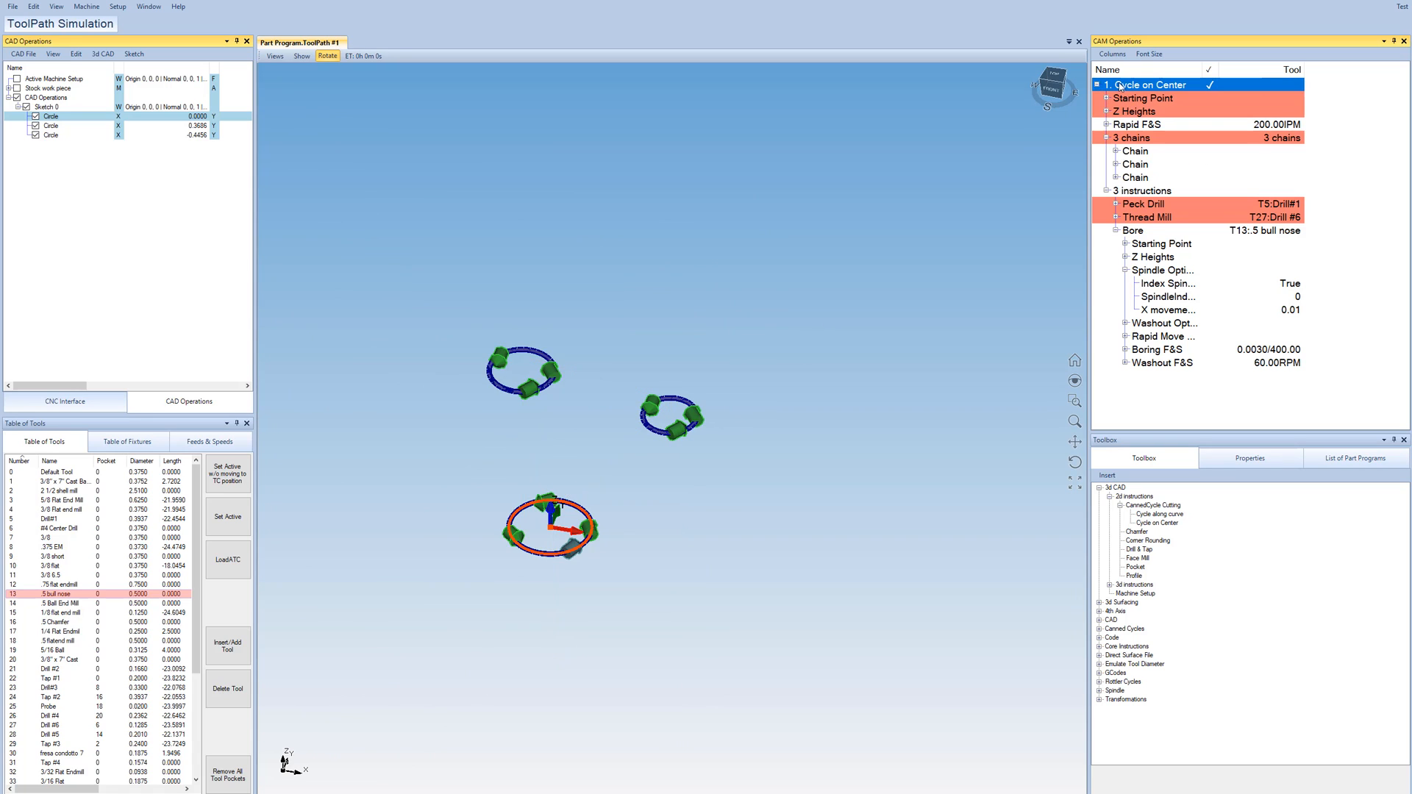
pyautogui.click(1097, 86)
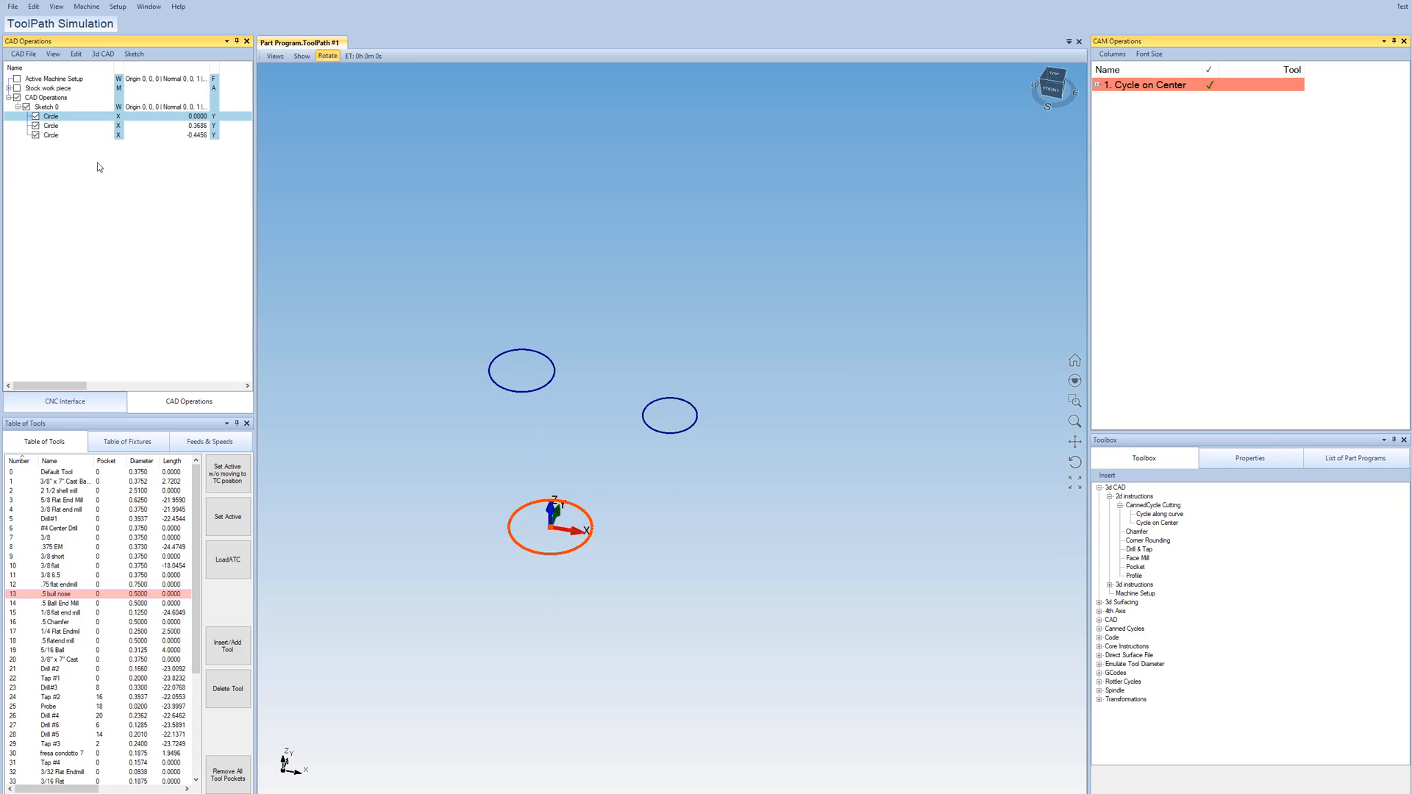
# Delete the three circles from Sketch 0
pyautogui.moveTo(98, 163); pyautogui.dragTo(49, 116)
pyautogui.press('Delete')
pyautogui.click(103, 54)
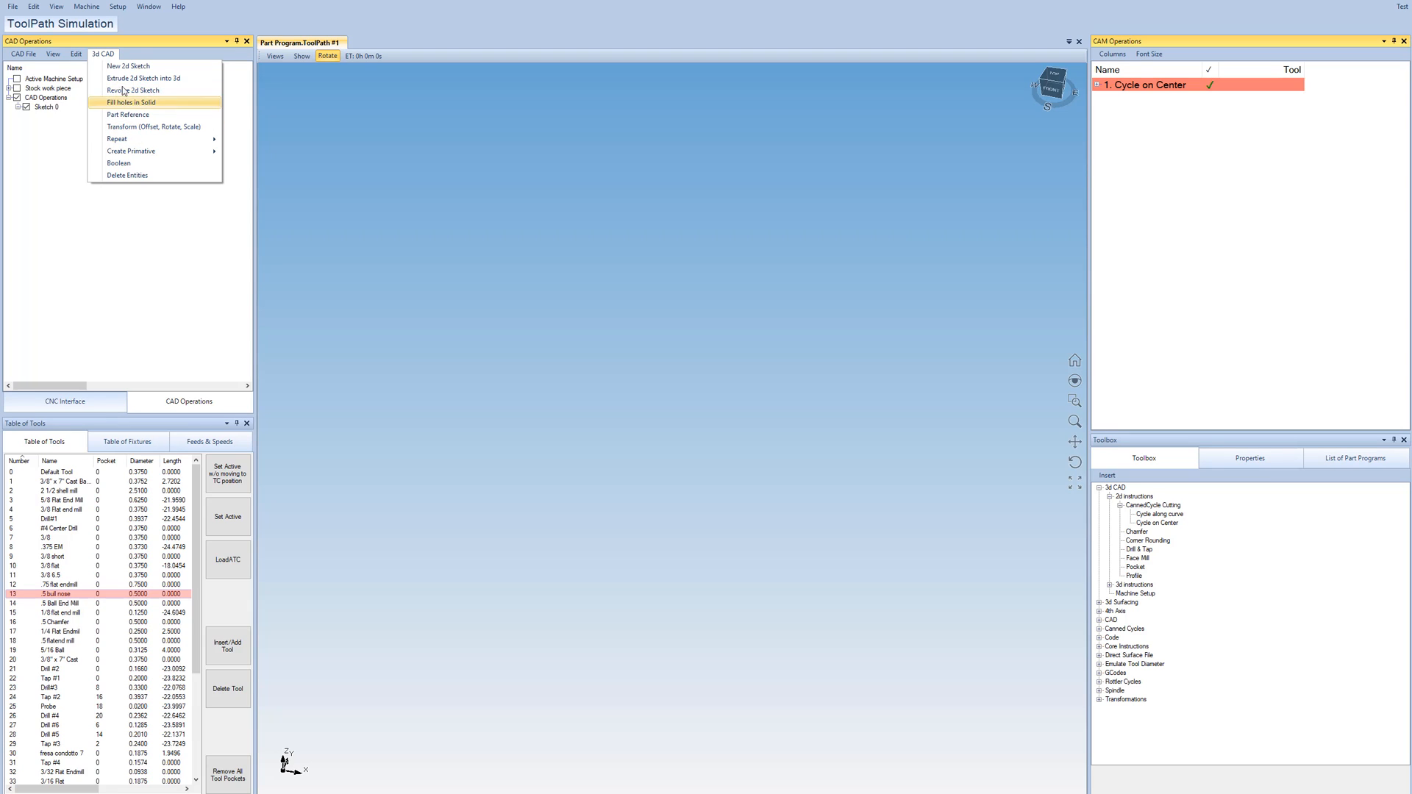
# Sketch four connected lines in Sketch 0 as an open chain starting at about X 0.18, with corners at about X 0.52, 3.53 and 5.46
pyautogui.click(56, 107)
pyautogui.click(57, 107)
pyautogui.click(134, 53)
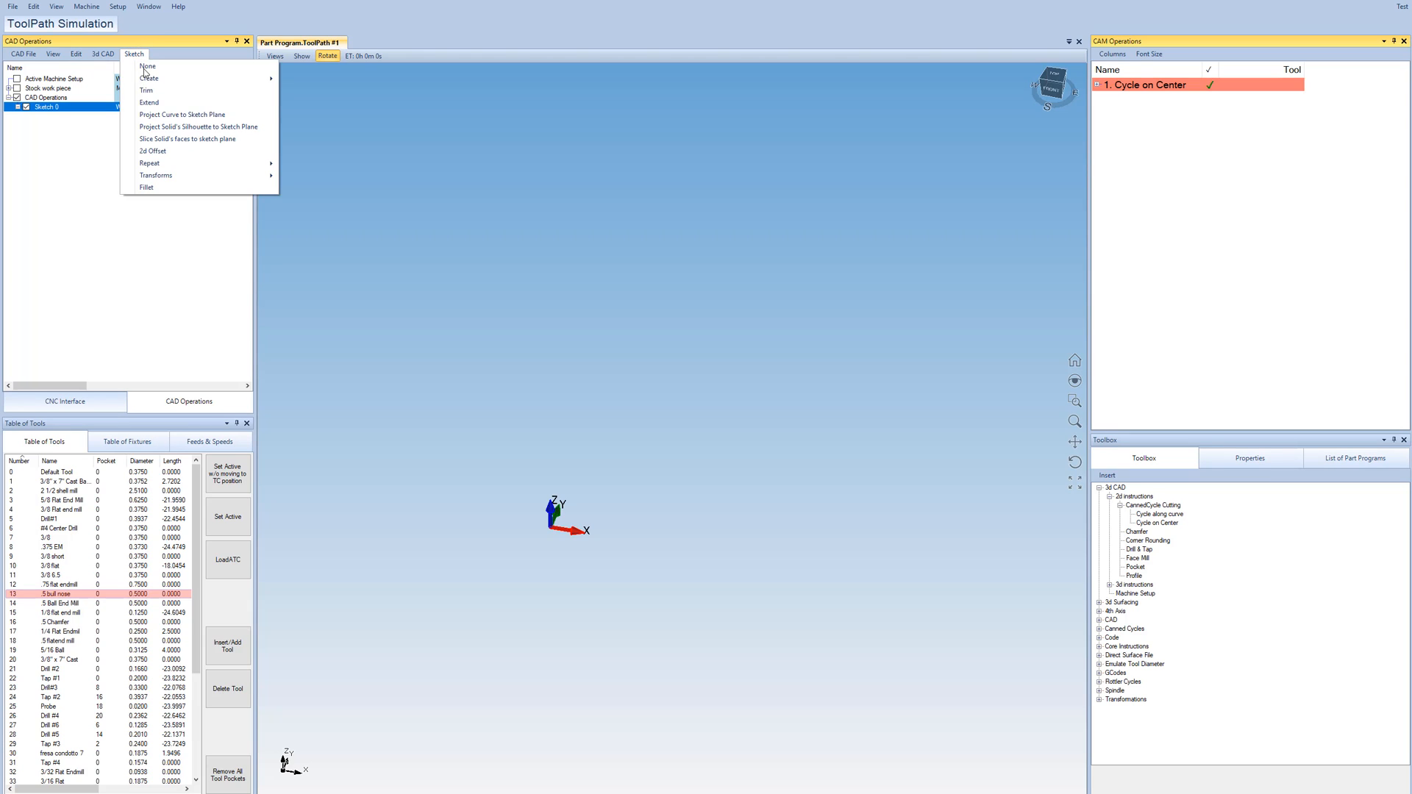
pyautogui.moveTo(159, 82)
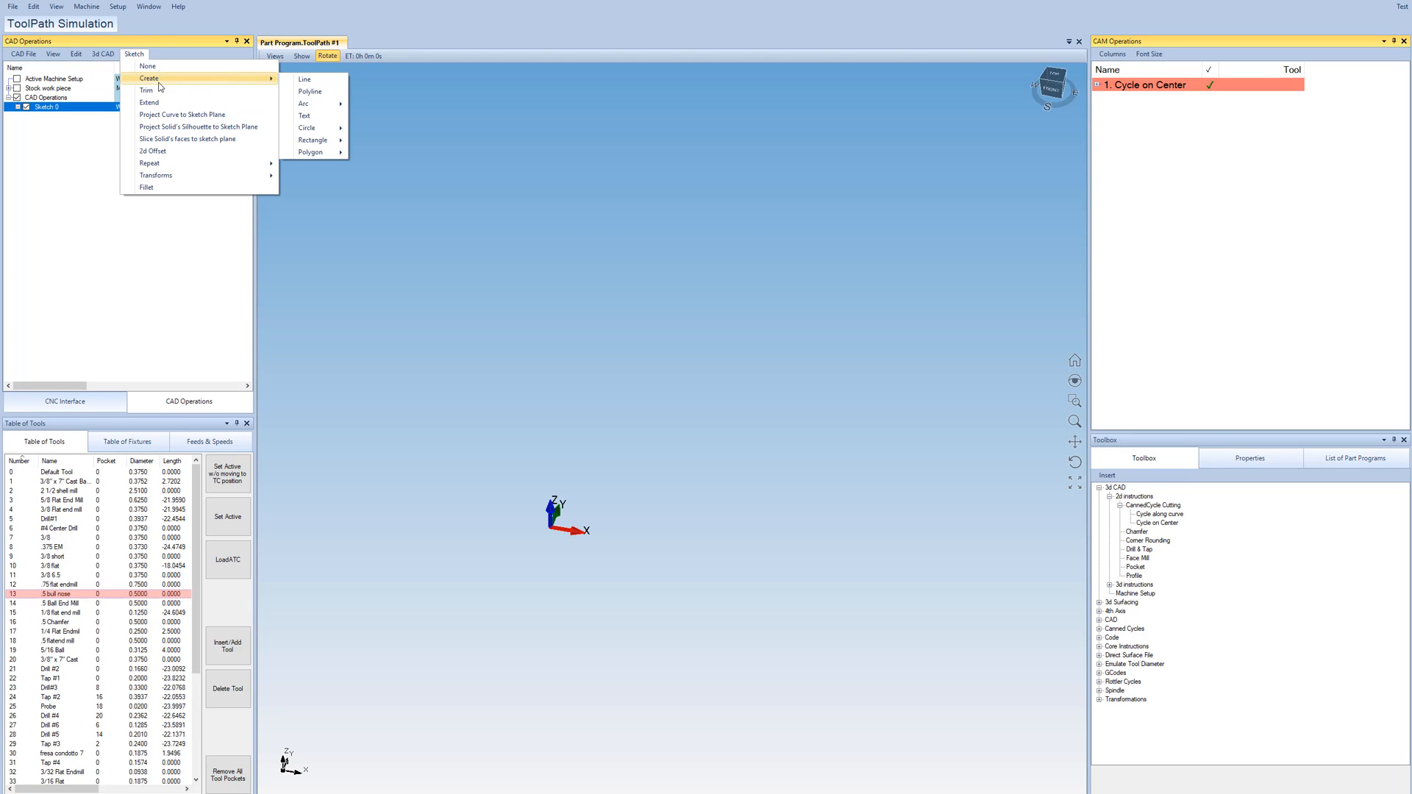
pyautogui.click(305, 79)
pyautogui.click(594, 511)
pyautogui.click(723, 356)
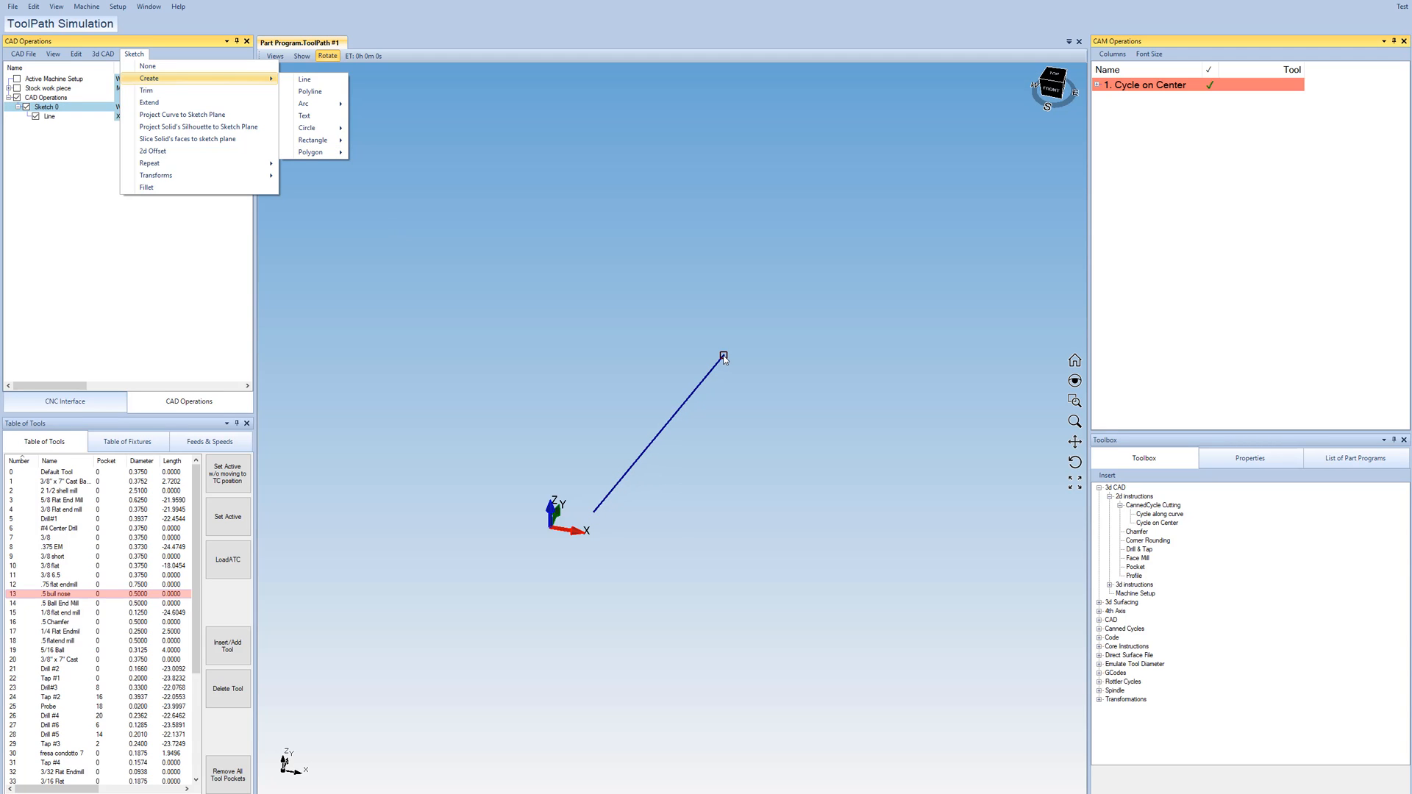
pyautogui.scroll(-3, 728, 360)
pyautogui.click(908, 360)
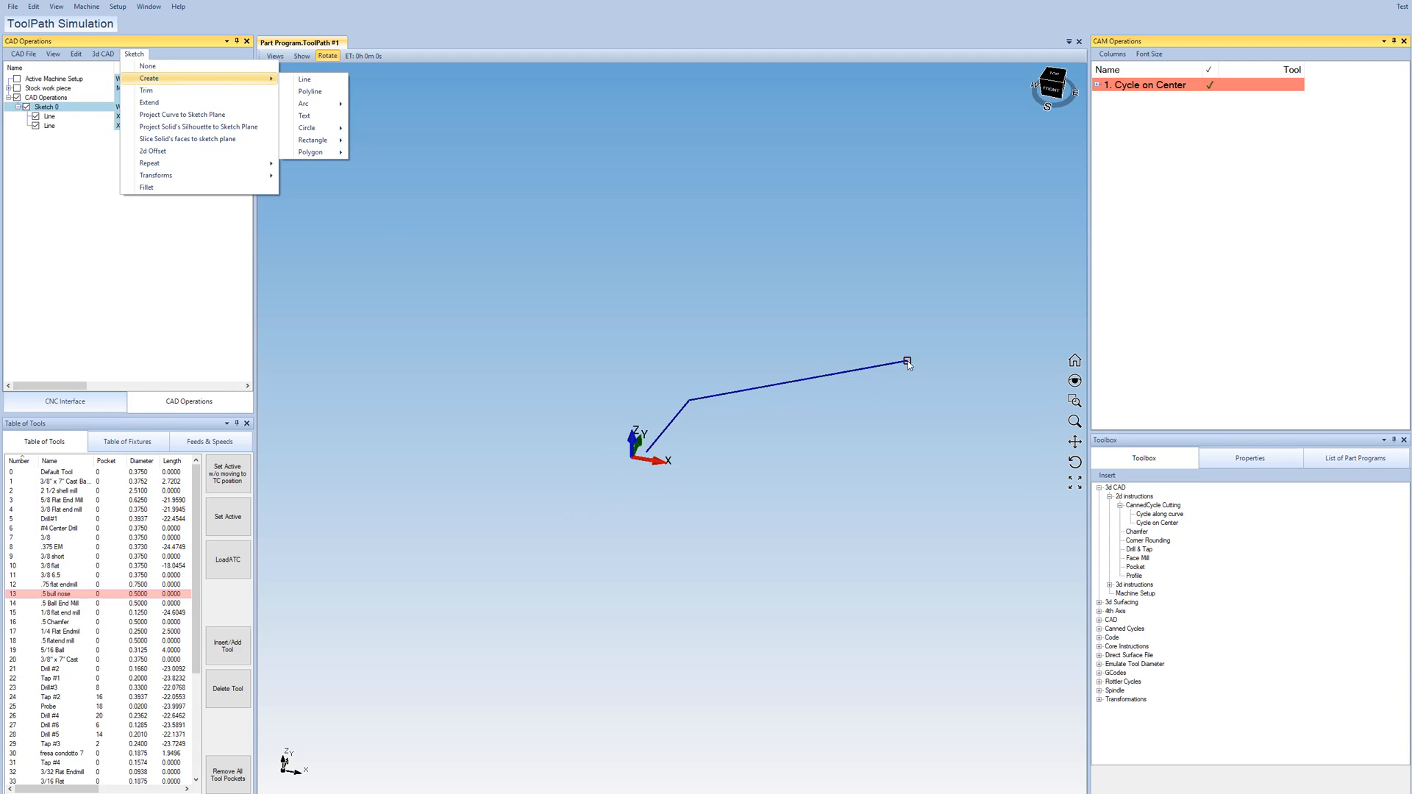
pyautogui.click(905, 695)
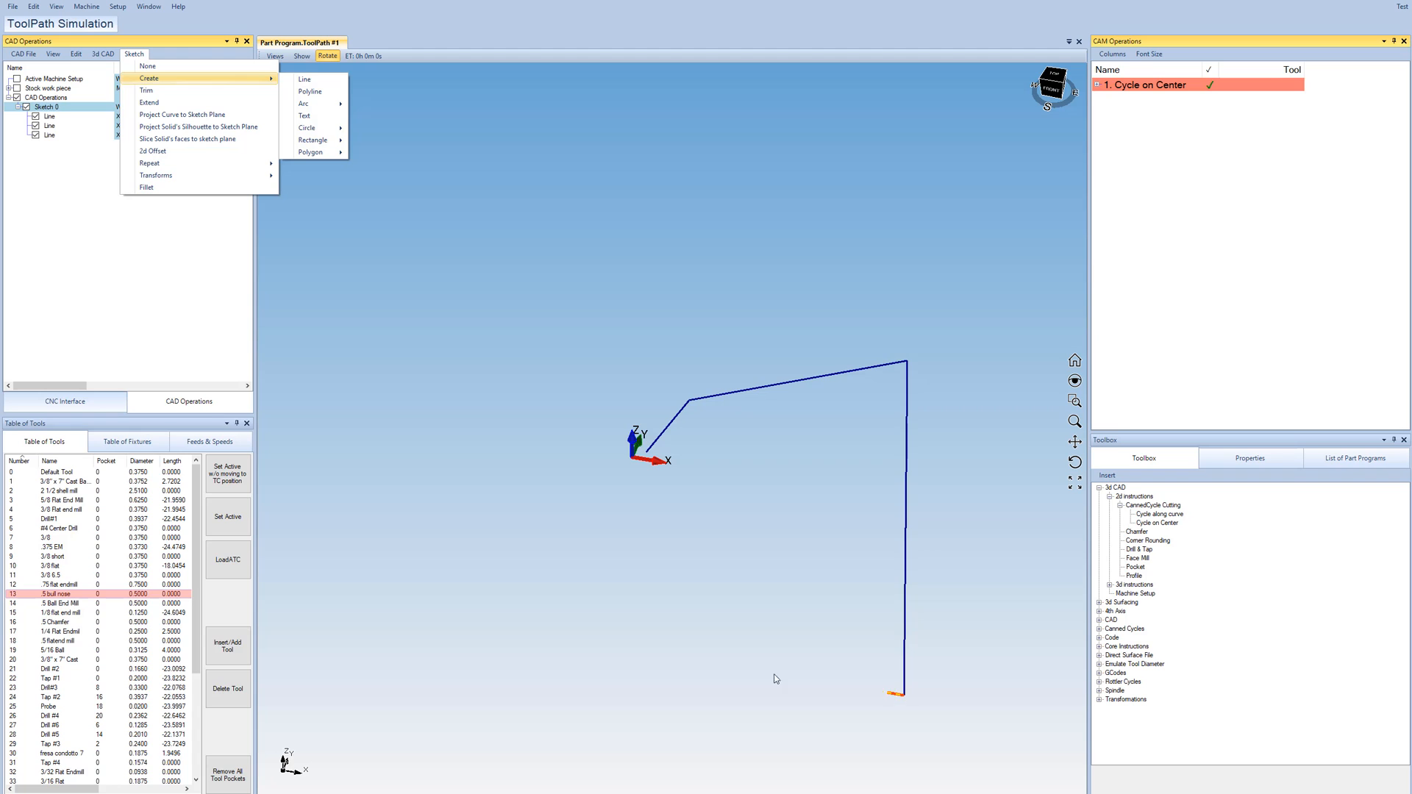
pyautogui.click(656, 649)
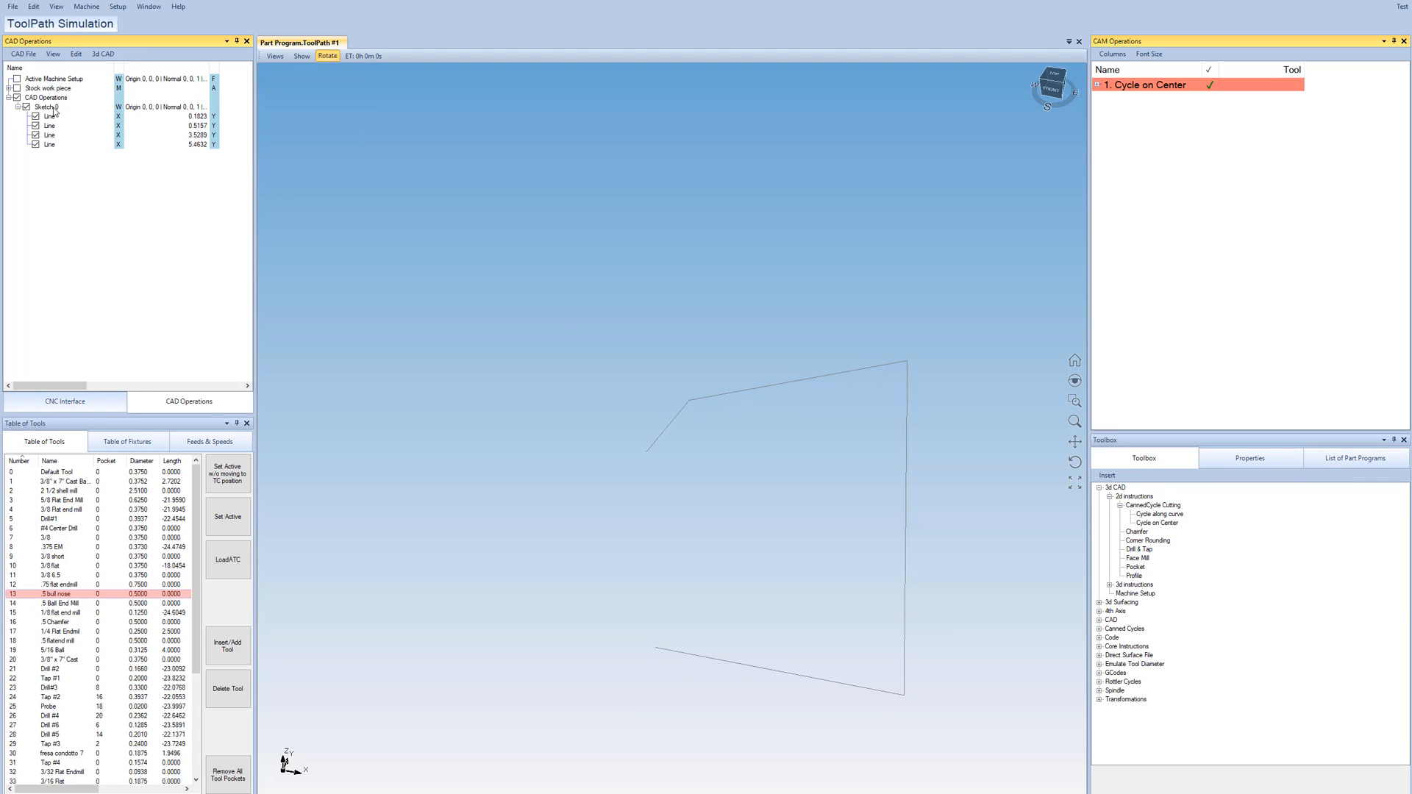
# Insert a Cycle along curve operation after Cycle on Center and expand its parameters
pyautogui.moveTo(712, 469); pyautogui.dragTo(744, 581)
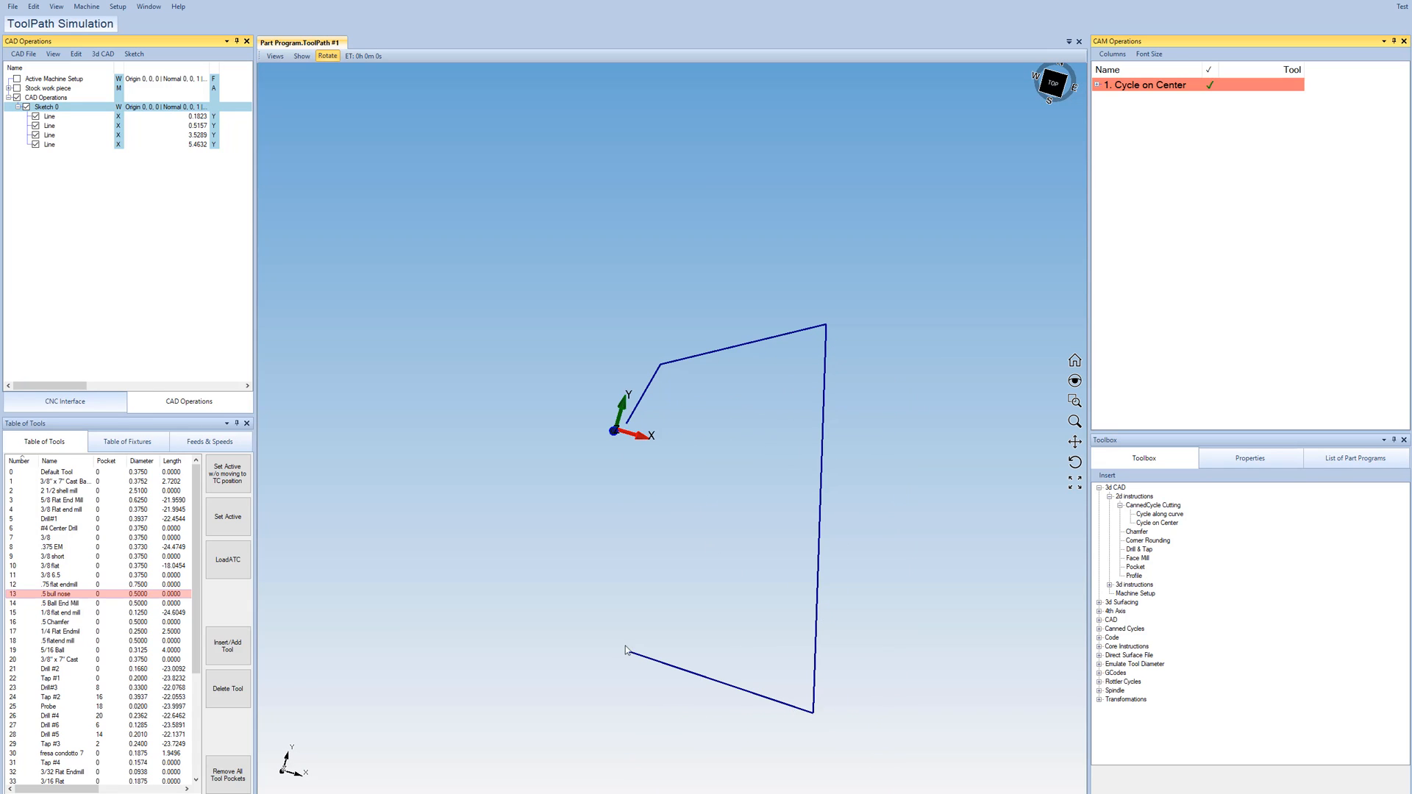
pyautogui.moveTo(840, 578)
pyautogui.mouseDown()
pyautogui.moveTo(854, 536)
pyautogui.moveTo(838, 539)
pyautogui.mouseUp()
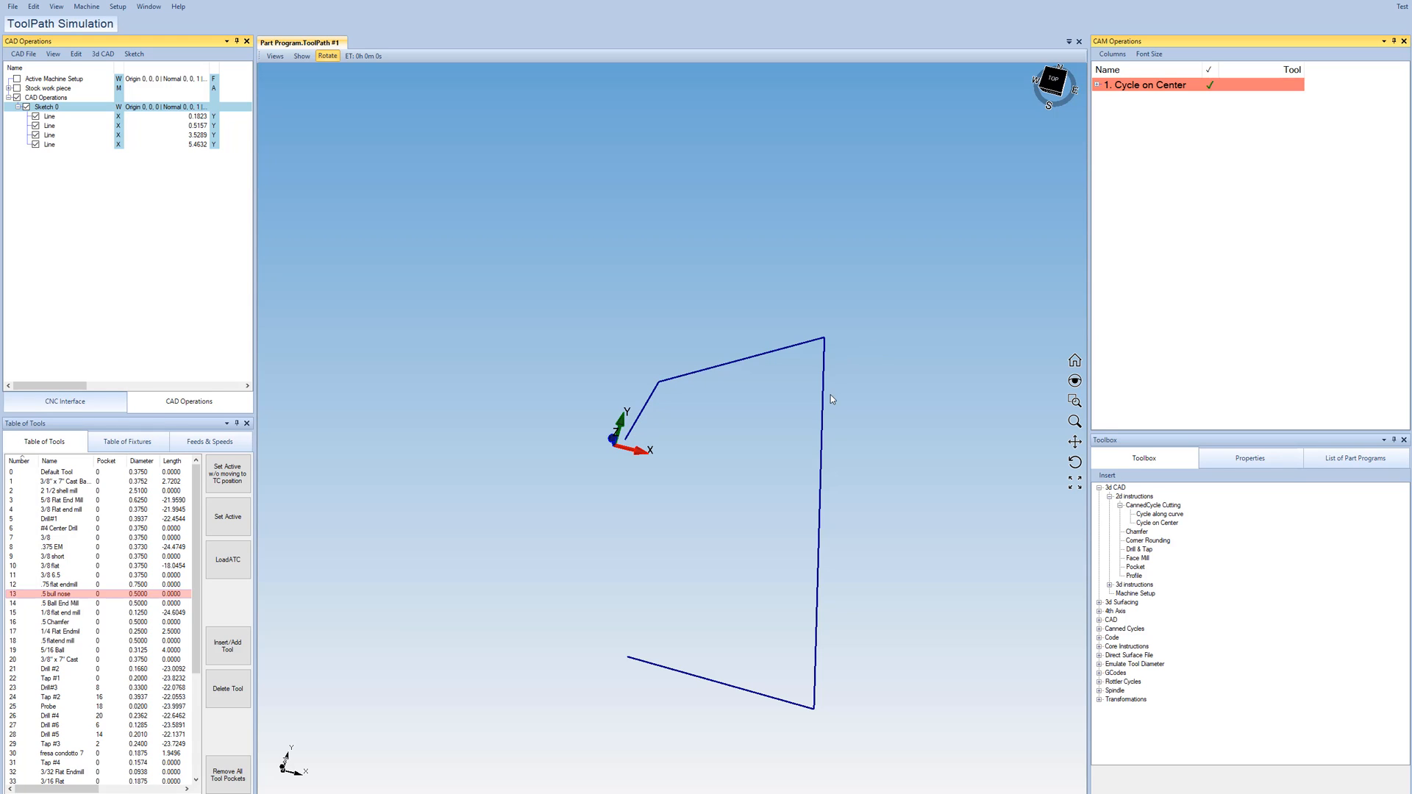
pyautogui.moveTo(856, 441)
pyautogui.mouseDown()
pyautogui.moveTo(845, 419)
pyautogui.moveTo(869, 431)
pyautogui.mouseUp()
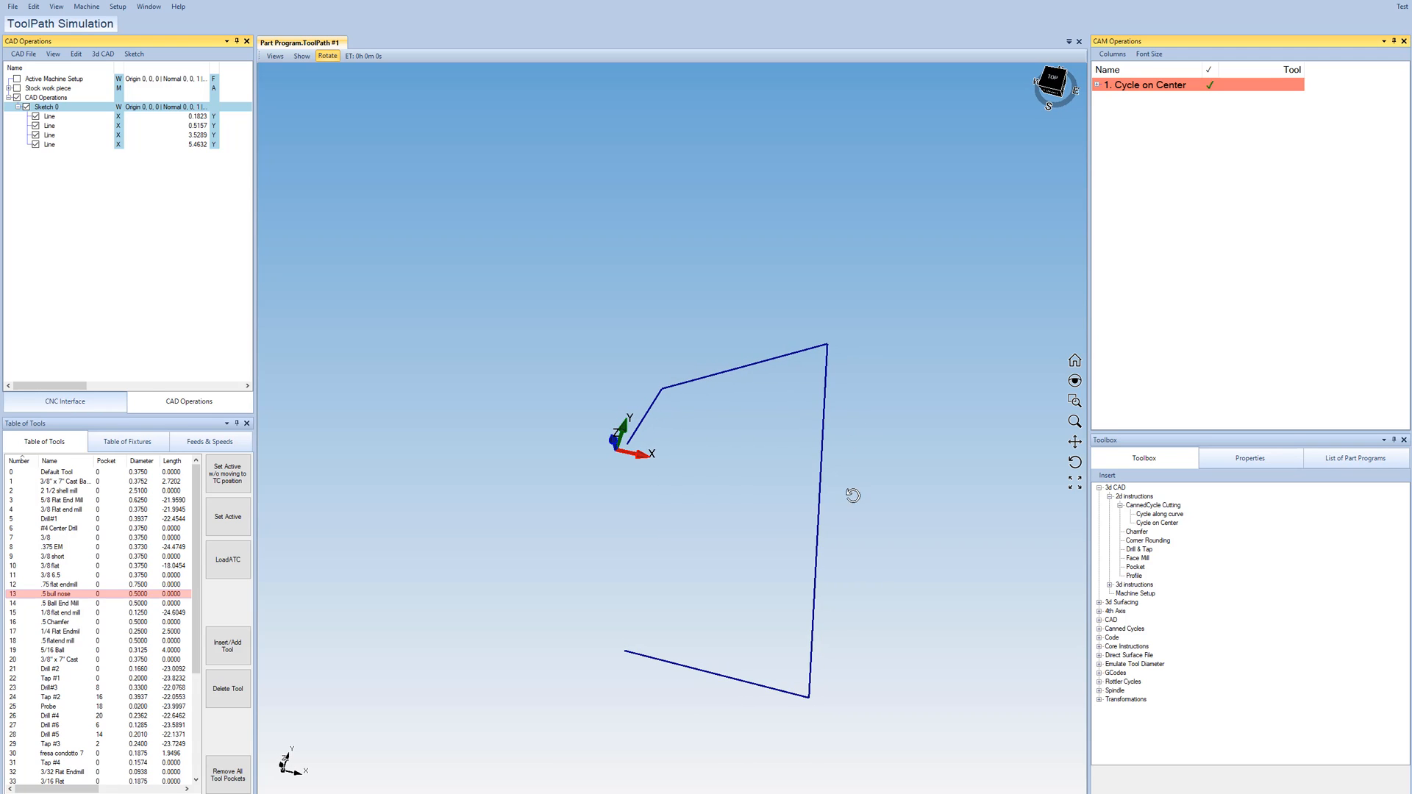
pyautogui.moveTo(852, 495); pyautogui.dragTo(836, 502)
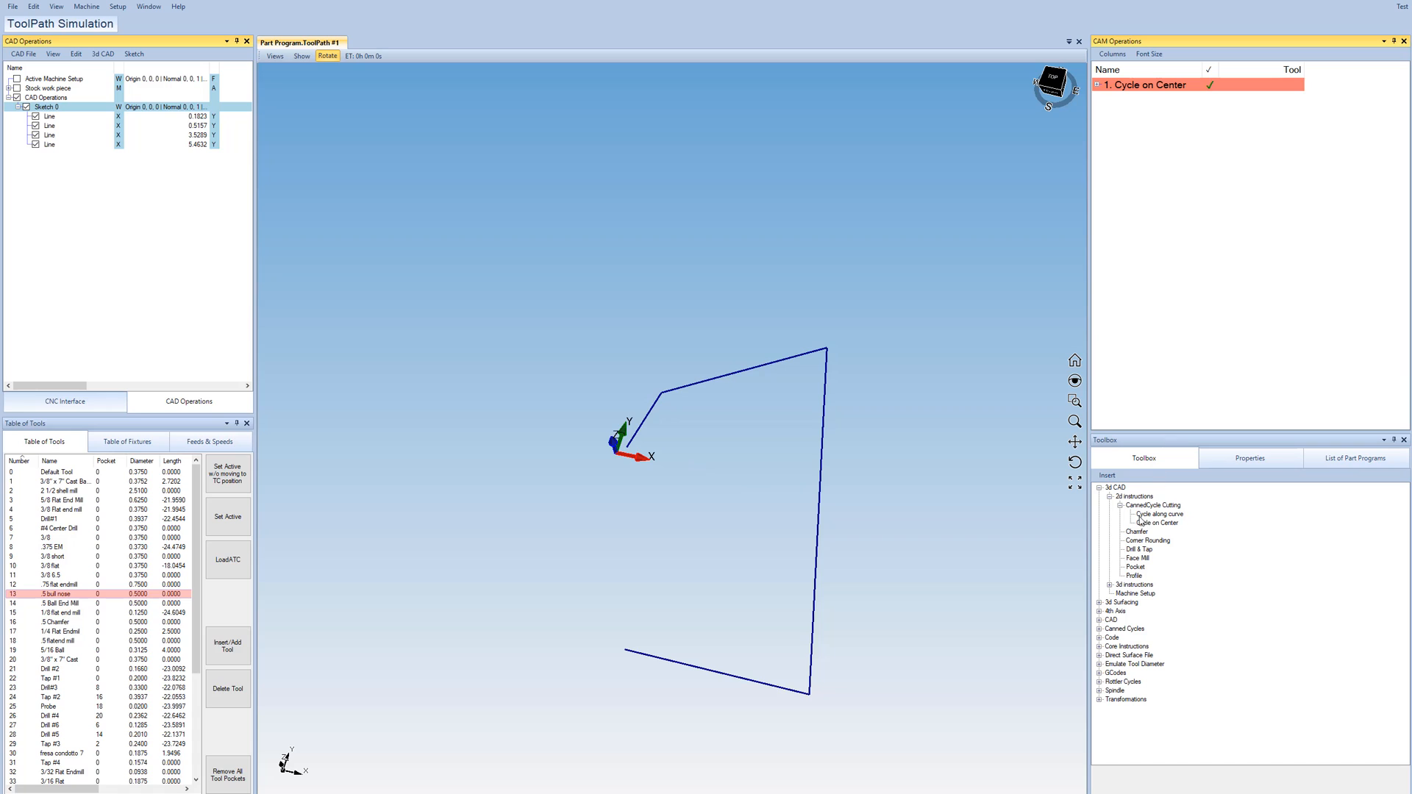
pyautogui.moveTo(1154, 514); pyautogui.dragTo(1099, 91)
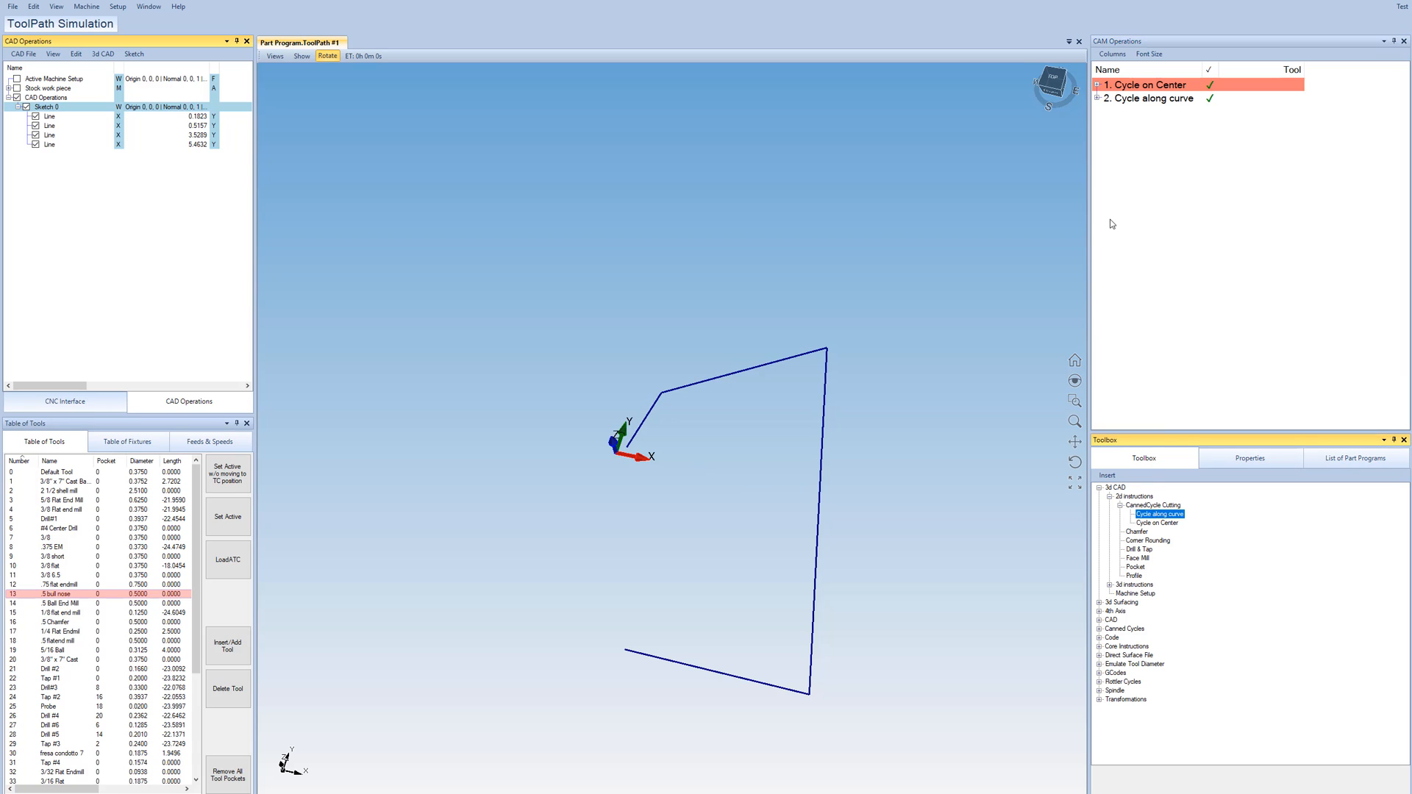
pyautogui.click(1097, 98)
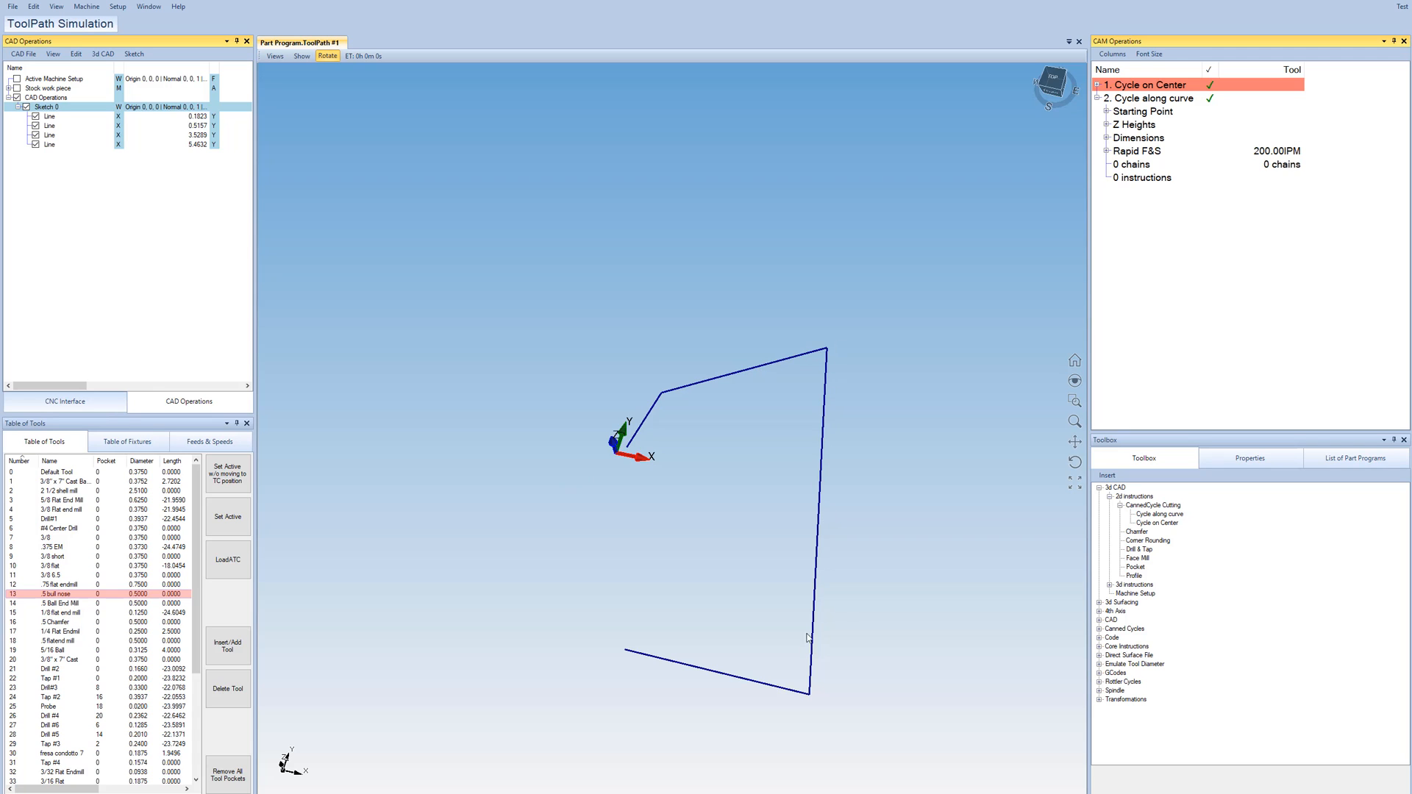
# Add a Peck Drill instruction to the Cycle along curve operation
pyautogui.doubleClick(1278, 181)
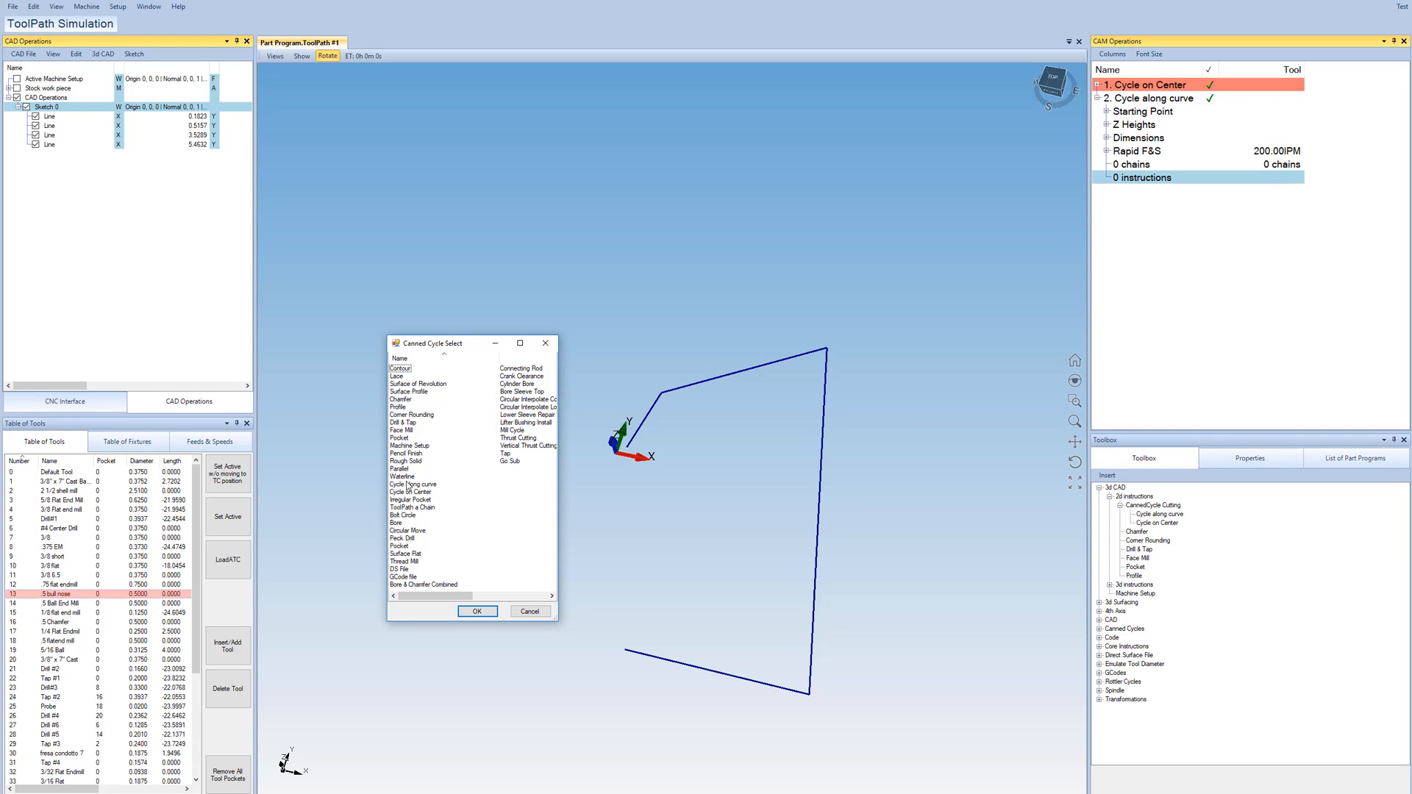
pyautogui.click(401, 539)
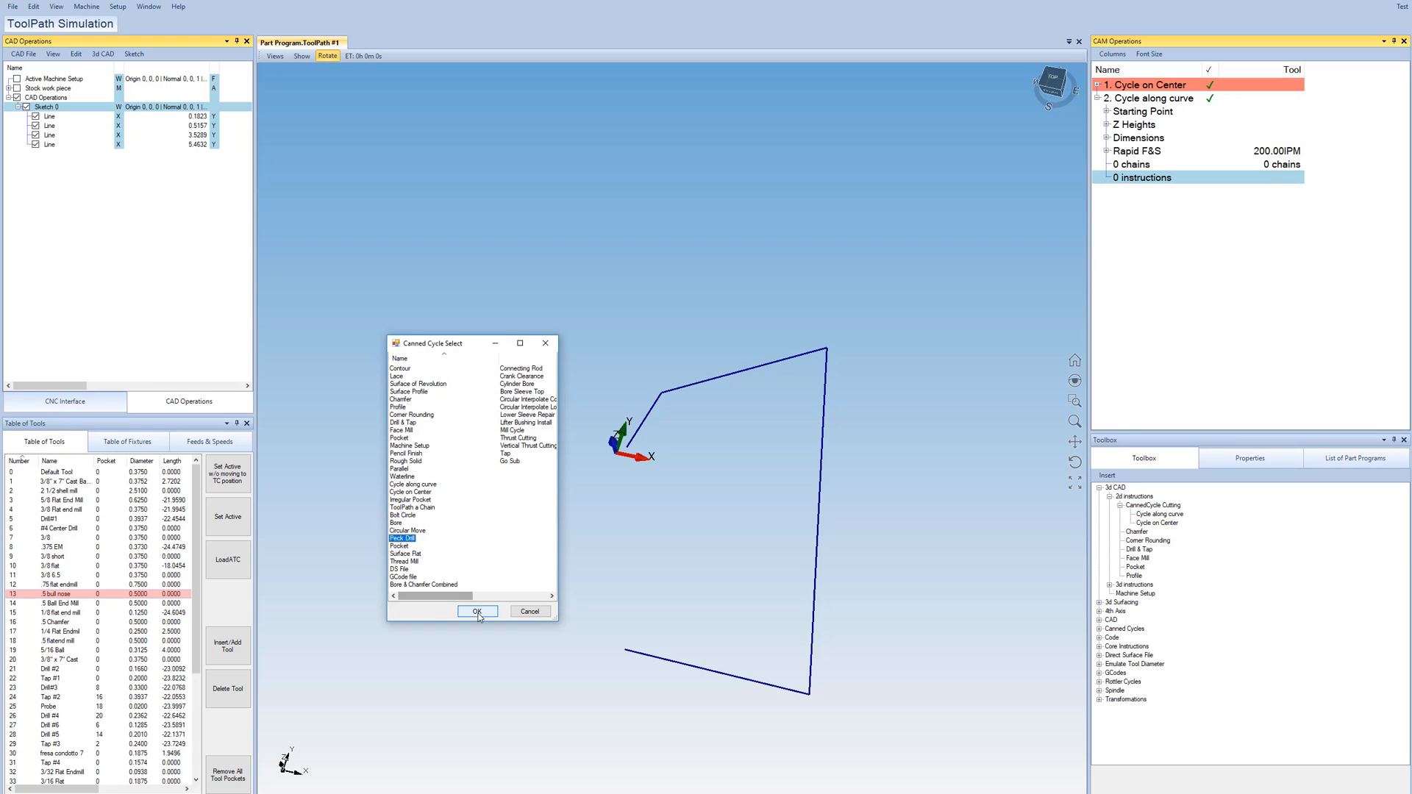
pyautogui.click(477, 611)
# Automatically chain the four sketched lines for the Cycle along curve operation, picking the short line nearest the origin
pyautogui.doubleClick(1287, 166)
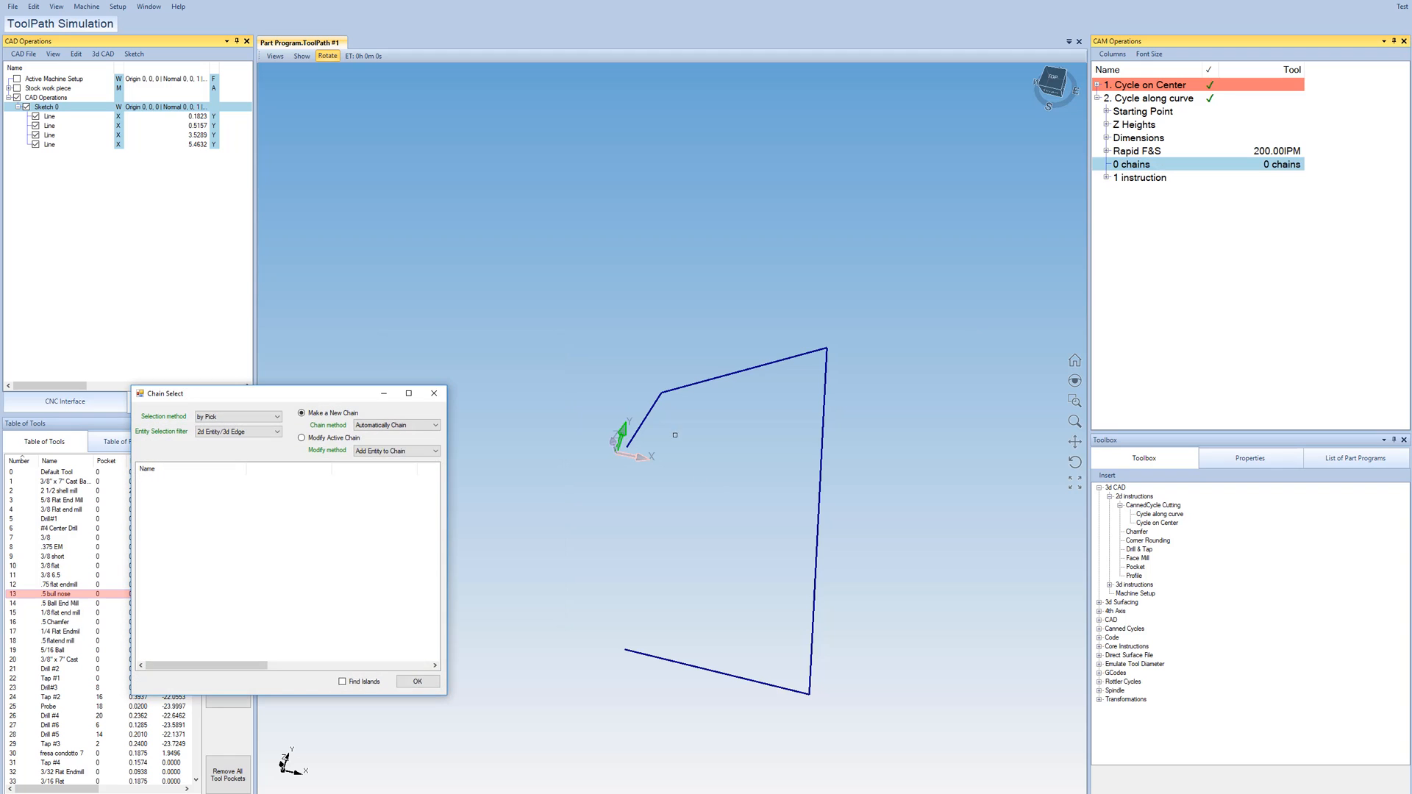
pyautogui.click(646, 425)
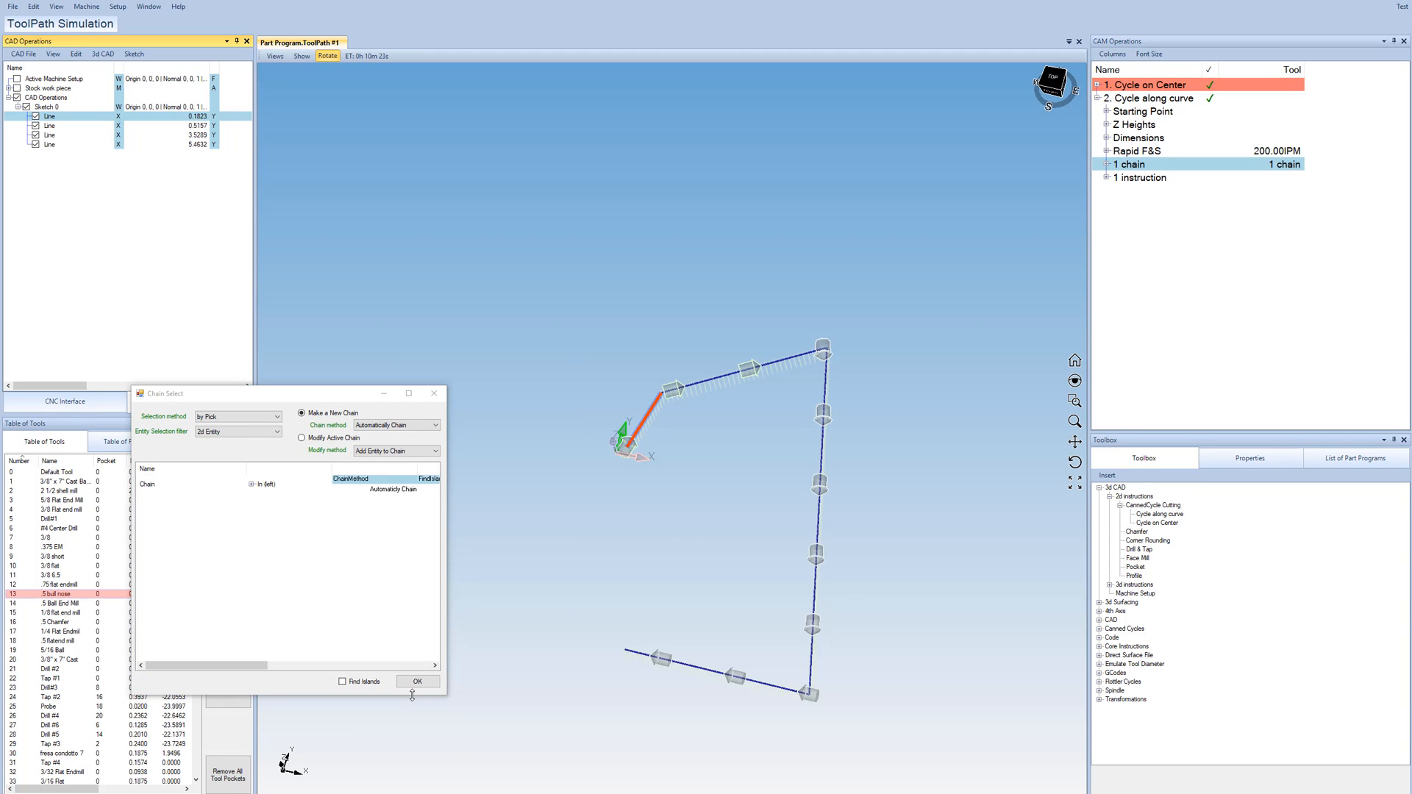
pyautogui.click(417, 682)
pyautogui.moveTo(798, 551); pyautogui.dragTo(803, 470, button='middle')
pyautogui.press('Escape')
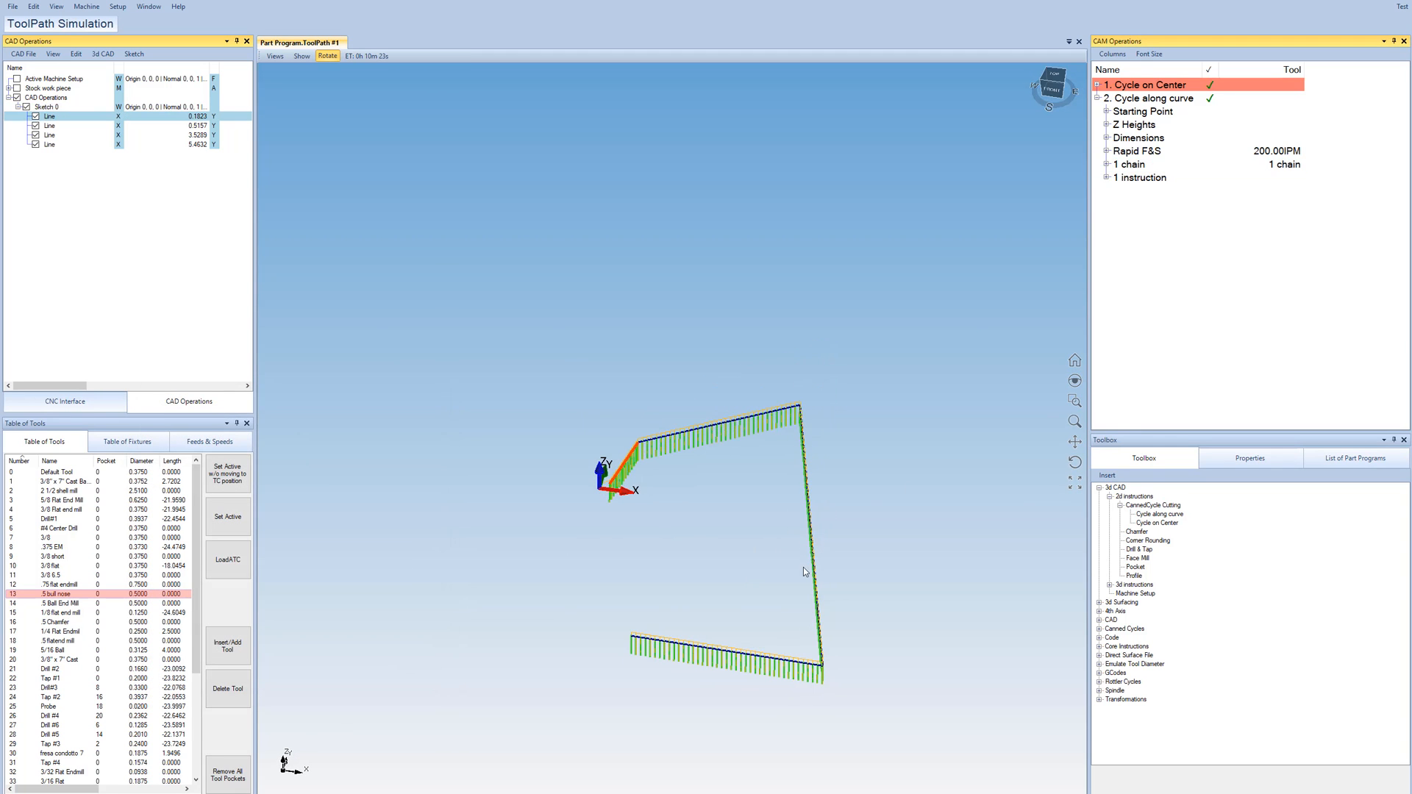
# Examine the peck drill moves along the chained lines from several angles and look over the canned cycles available as instructions
pyautogui.scroll(5, 721, 486)
pyautogui.moveTo(533, 488); pyautogui.dragTo(447, 473, button='middle')
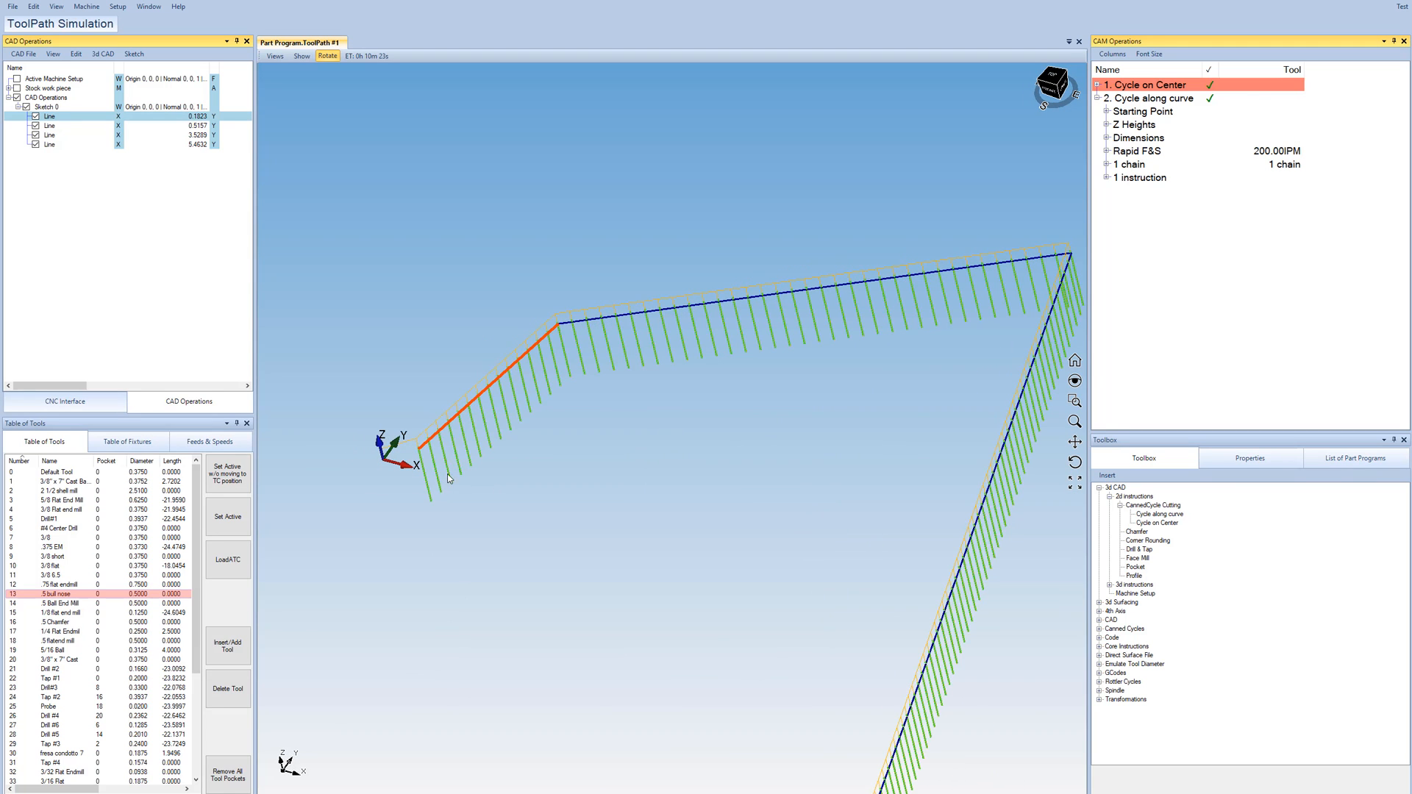
pyautogui.moveTo(660, 571); pyautogui.dragTo(749, 508, button='middle')
pyautogui.scroll(-2, 836, 566)
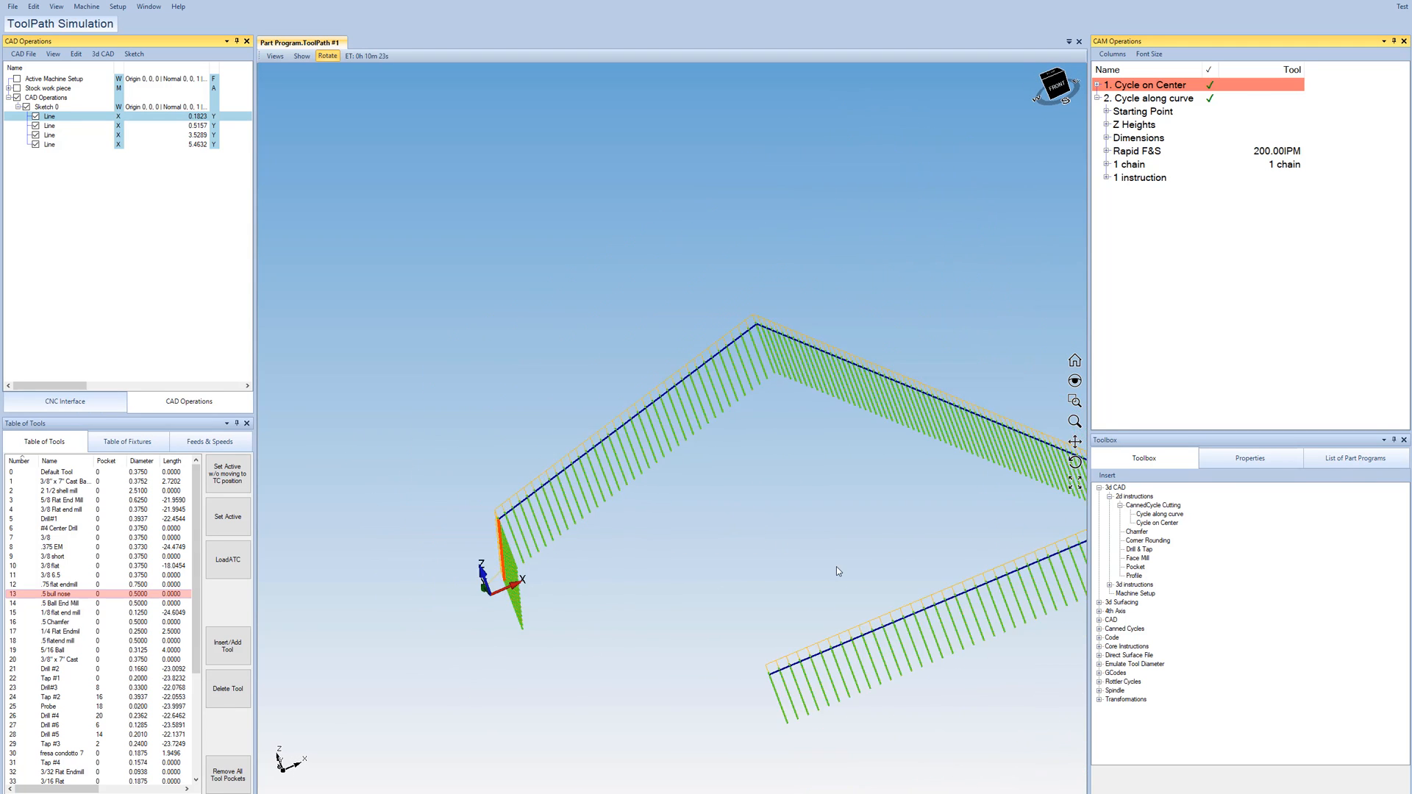
pyautogui.doubleClick(1293, 180)
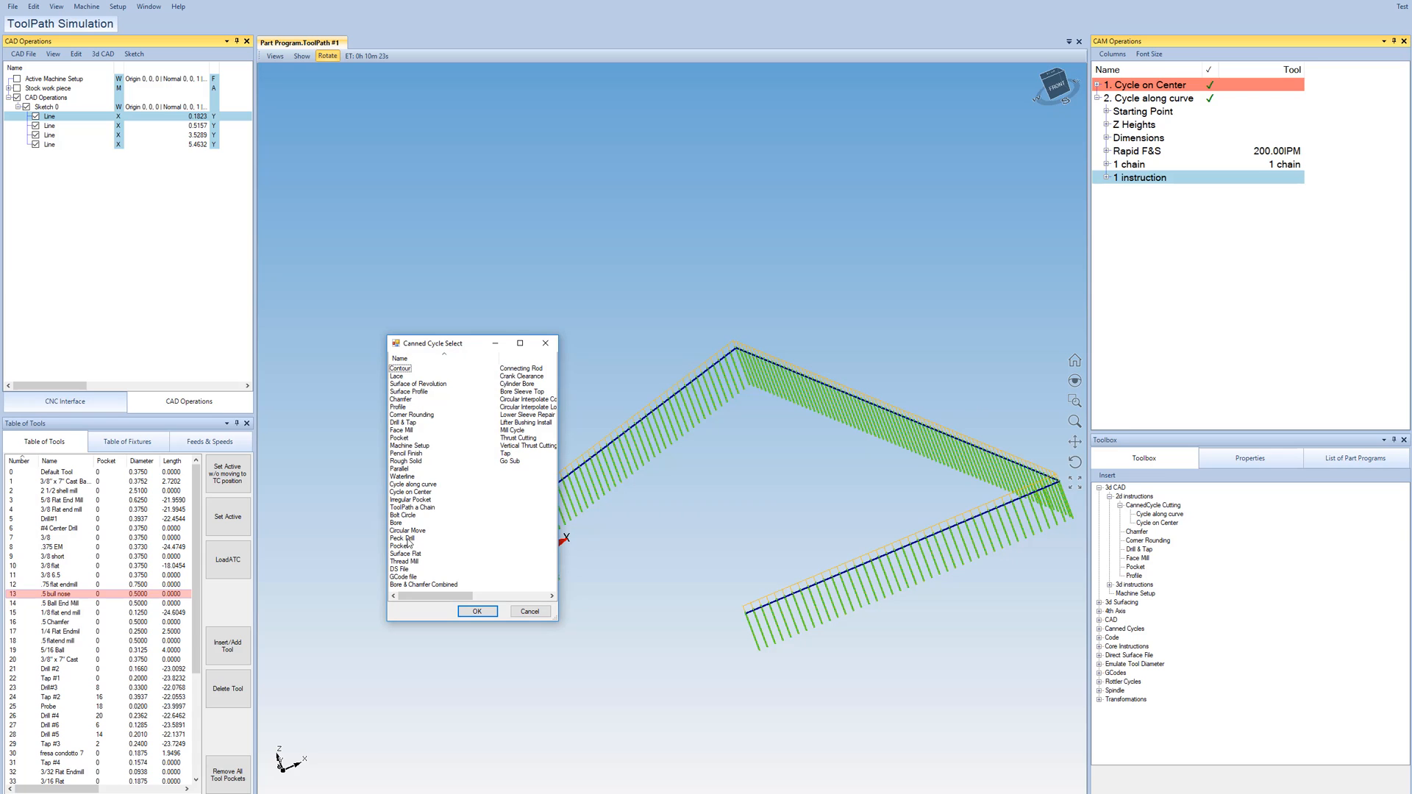
pyautogui.click(530, 611)
pyautogui.scroll(-2, 725, 583)
pyautogui.scroll(1, 877, 541)
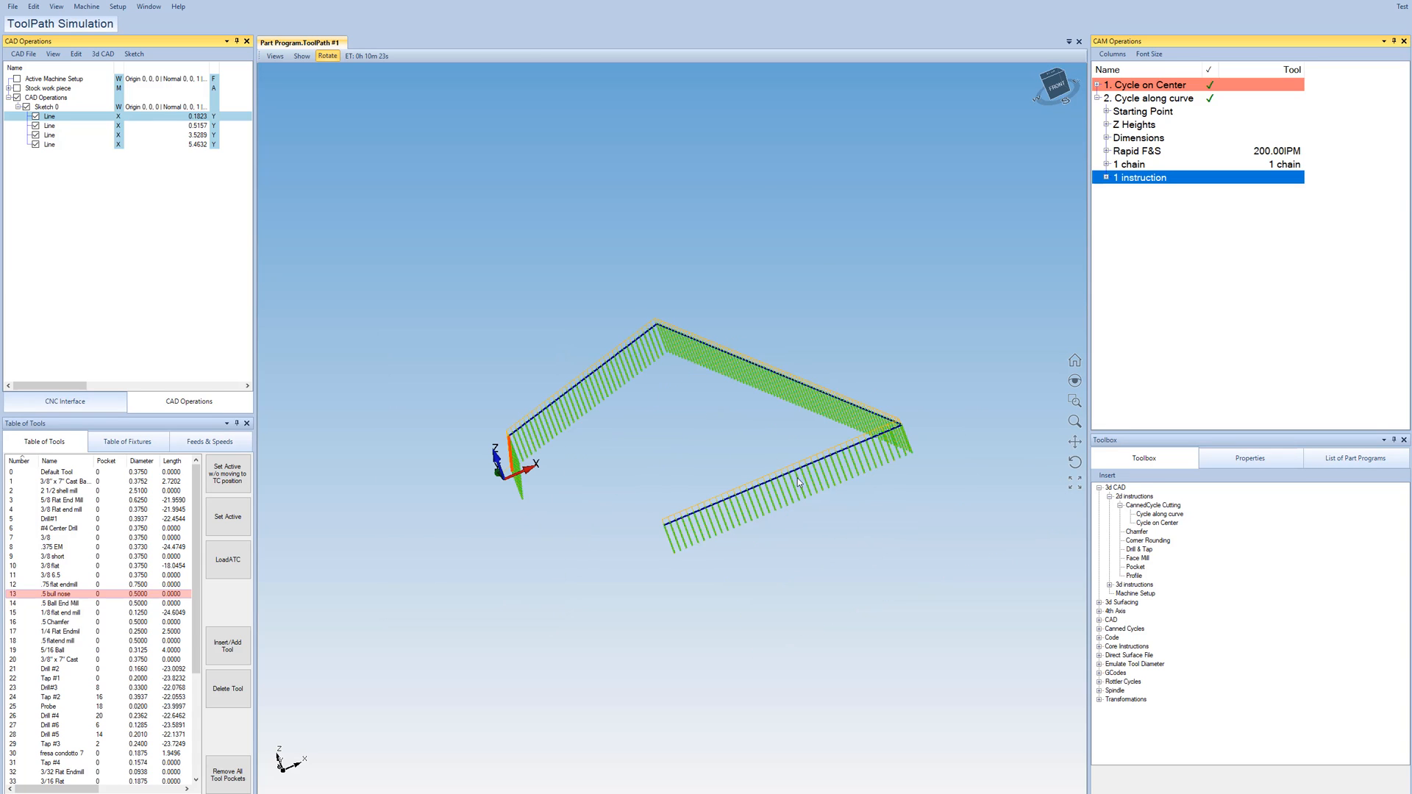
pyautogui.moveTo(673, 353)
pyautogui.mouseDown()
pyautogui.moveTo(787, 539)
pyautogui.moveTo(1024, 290)
pyautogui.mouseUp()
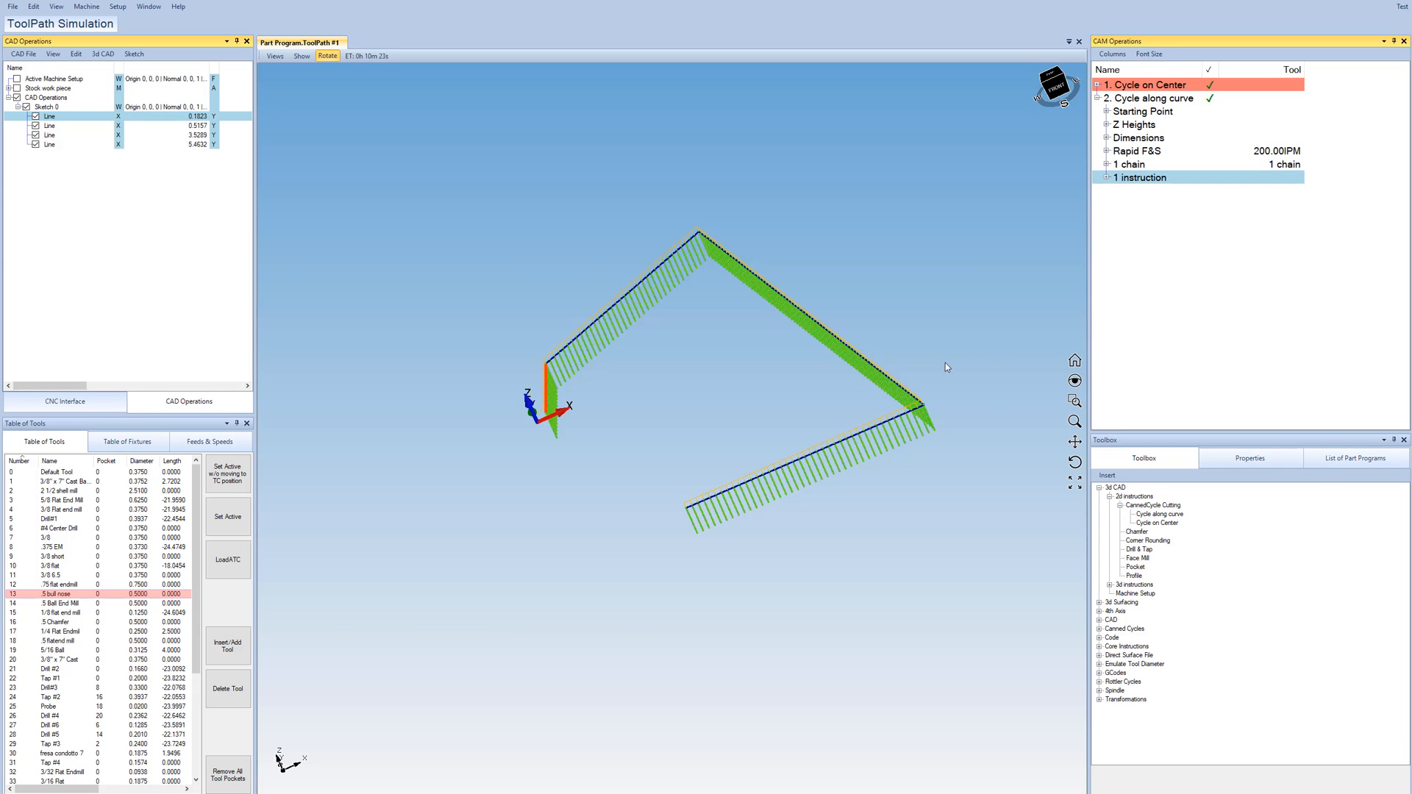
pyautogui.moveTo(946, 363); pyautogui.dragTo(769, 281)
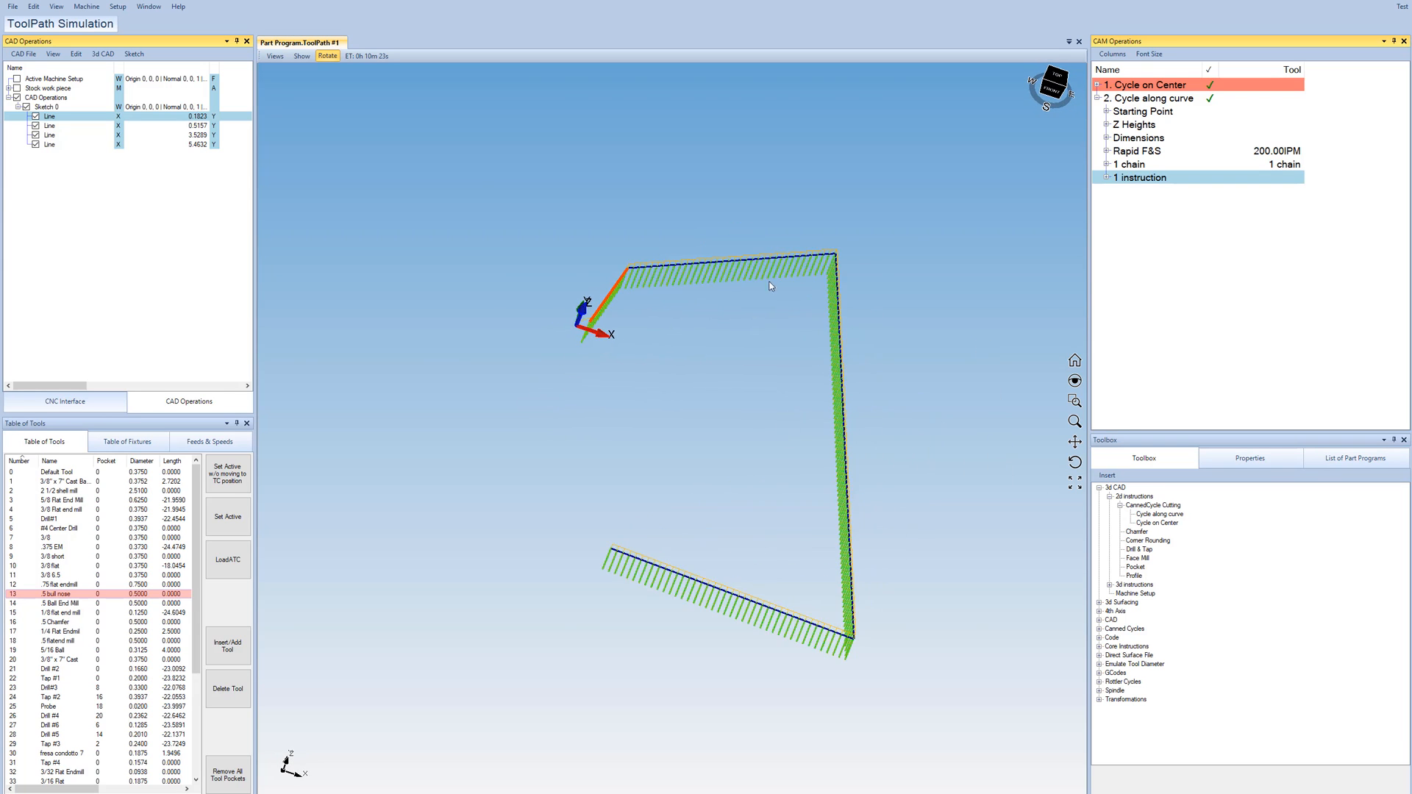
pyautogui.scroll(3, 776, 269)
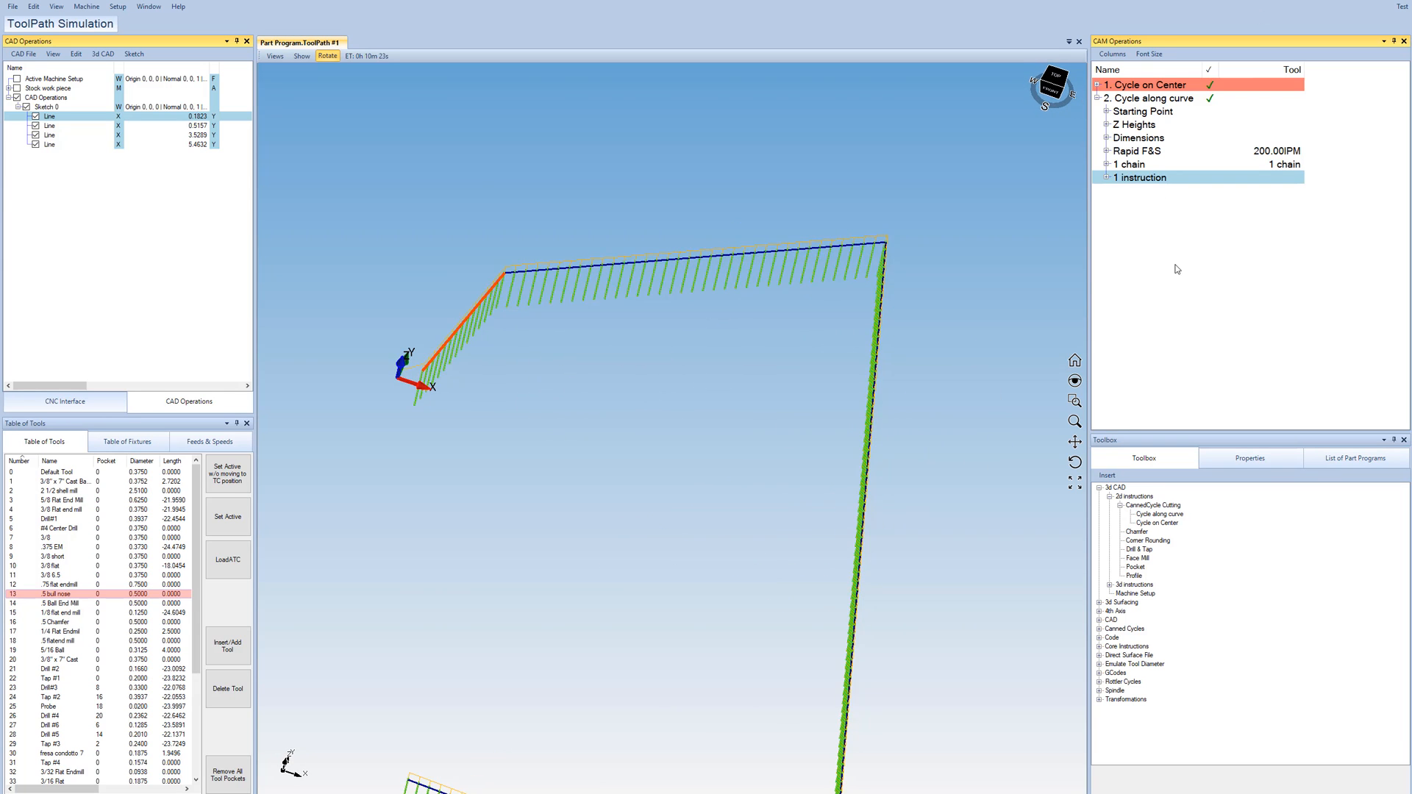
pyautogui.click(1286, 255)
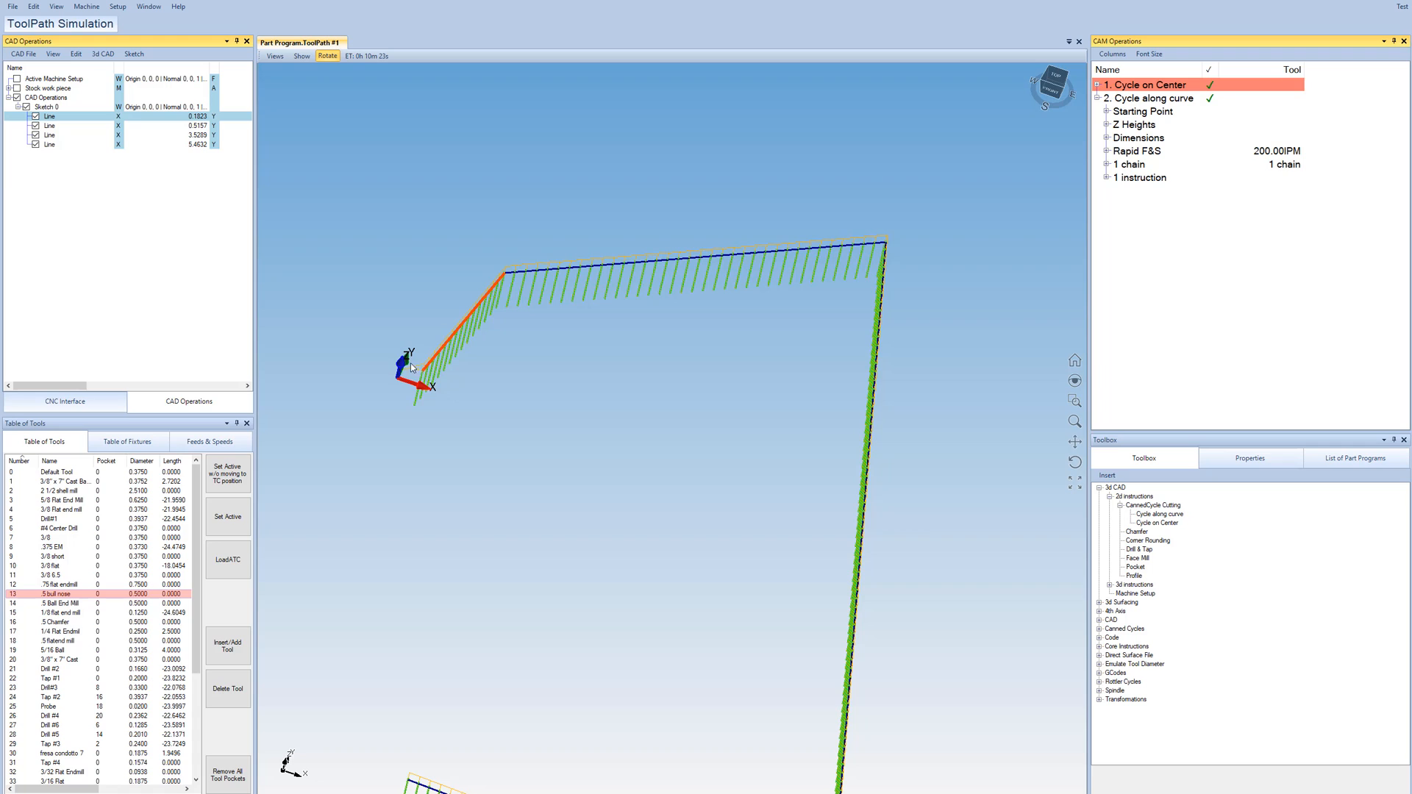
# Expand the Dimensions of Cycle along curve and set the XY offset to 0.2
pyautogui.click(1107, 139)
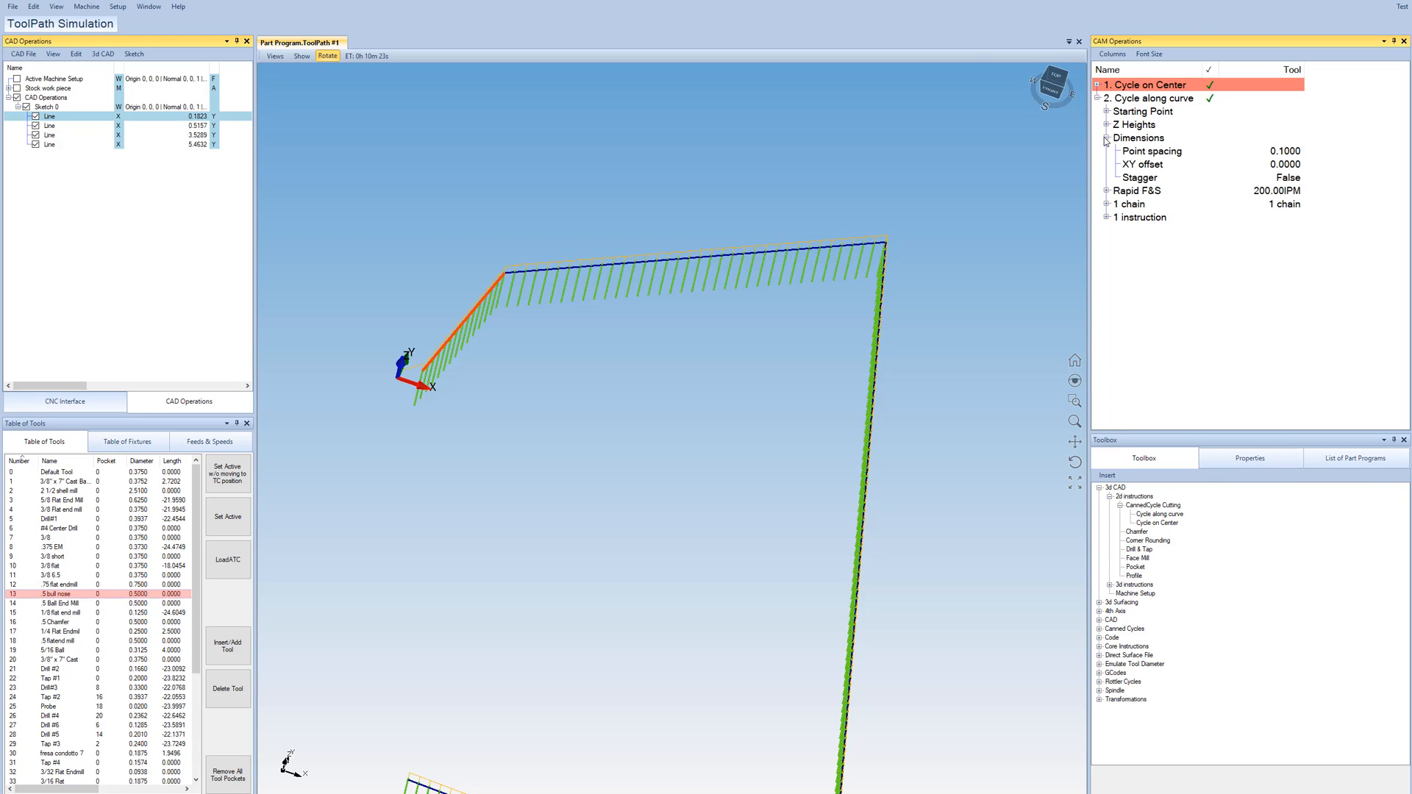
pyautogui.click(1287, 166)
pyautogui.write('.2')
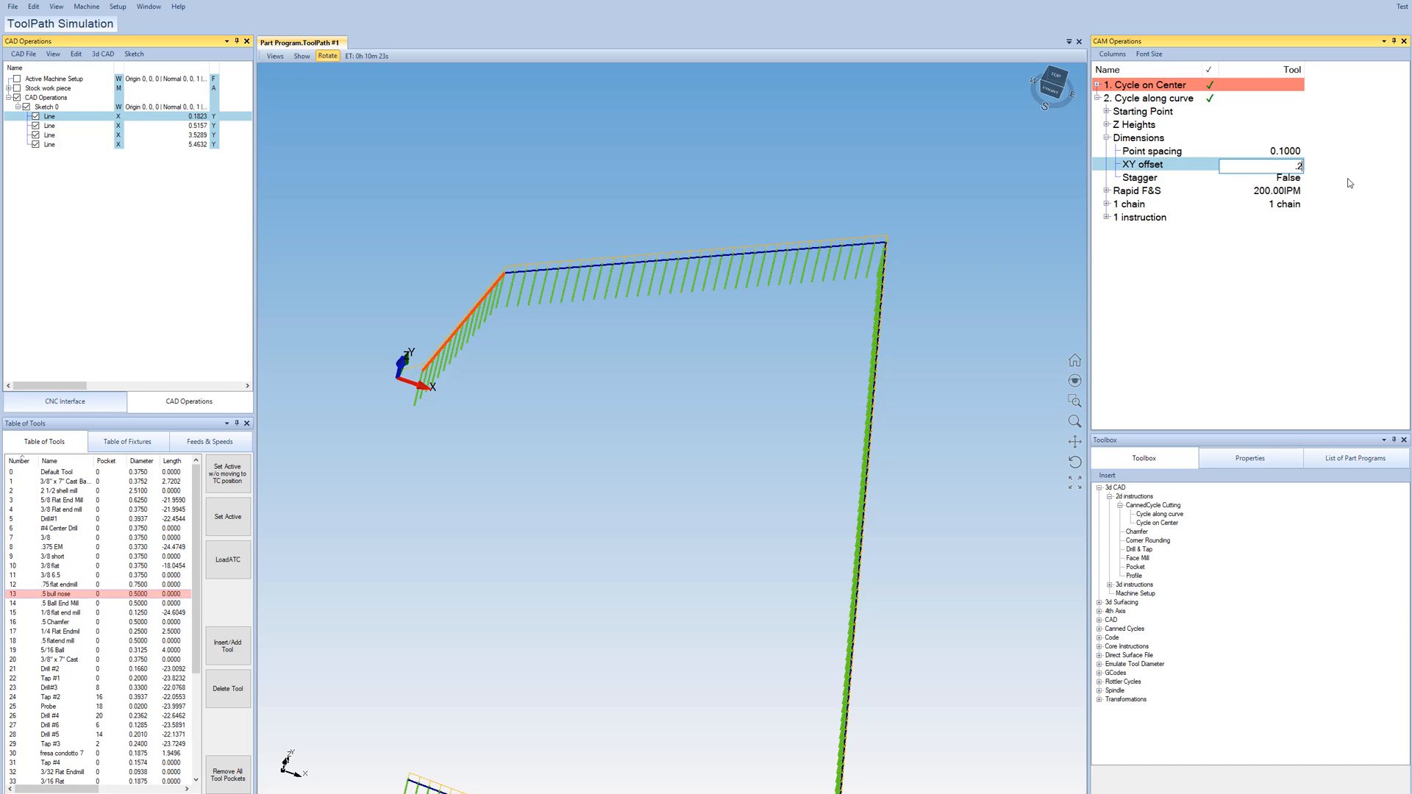
pyautogui.press('Return')
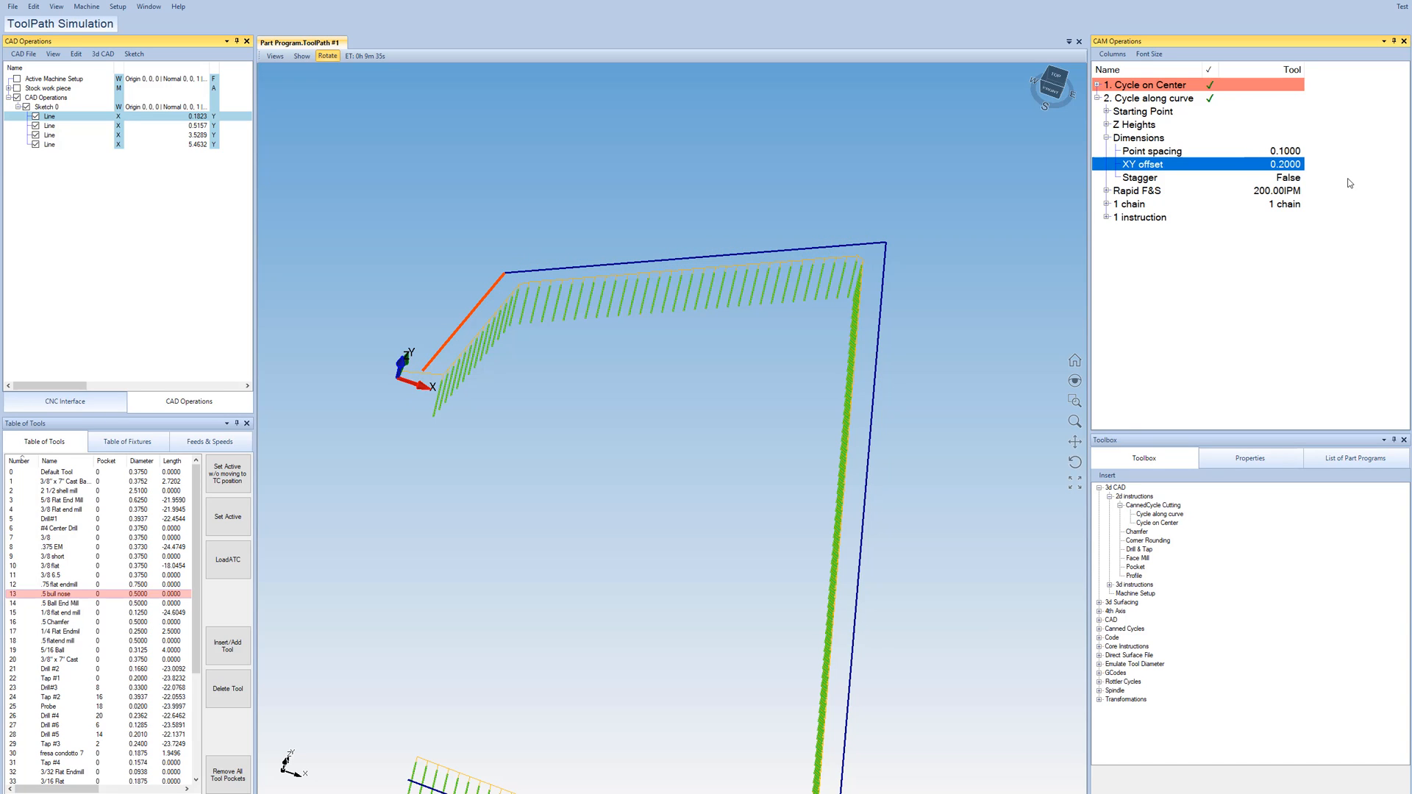
# Set the XY offset of Cycle along curve to -0.2 to place the drill path on the curve's opposite side
pyautogui.click(1285, 165)
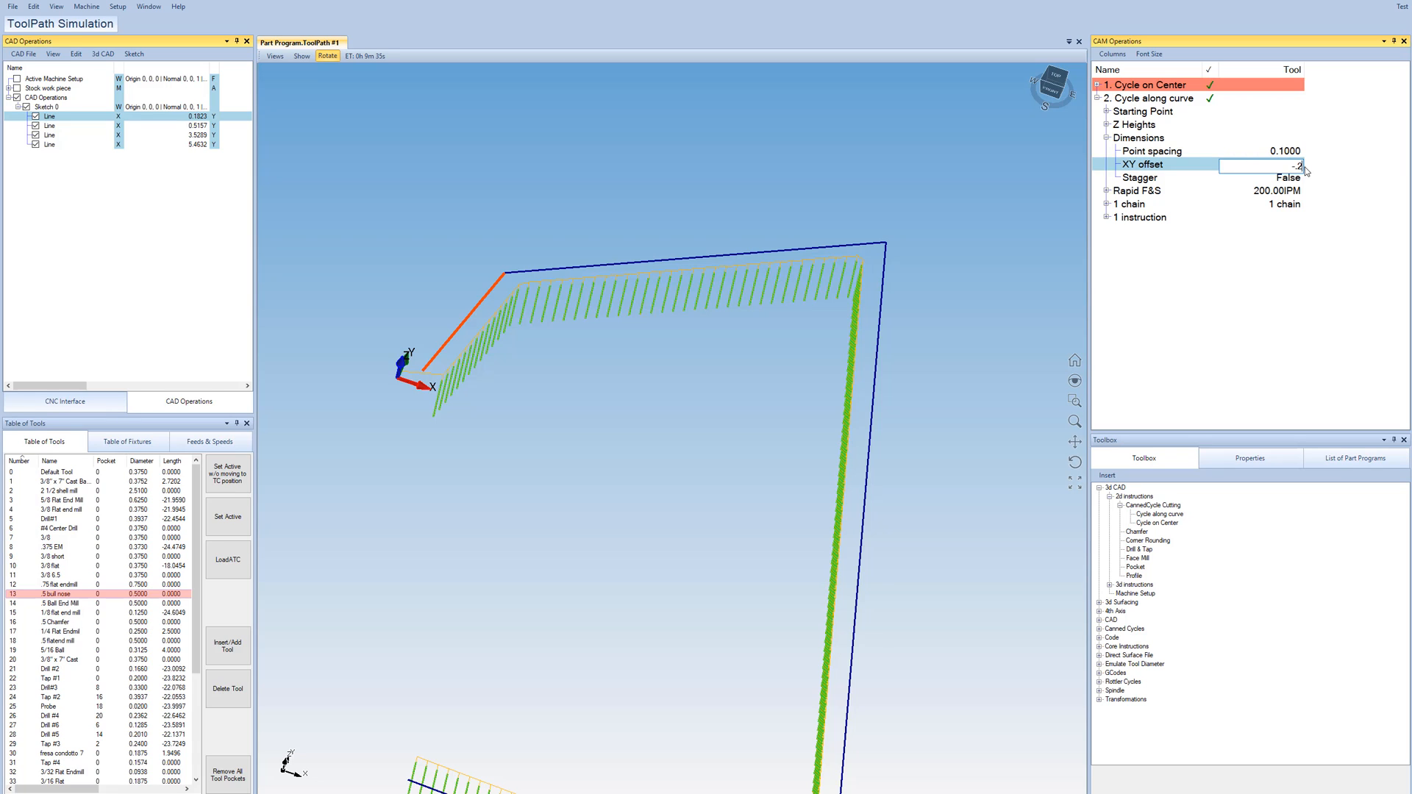
pyautogui.press('Return')
pyautogui.click(1256, 291)
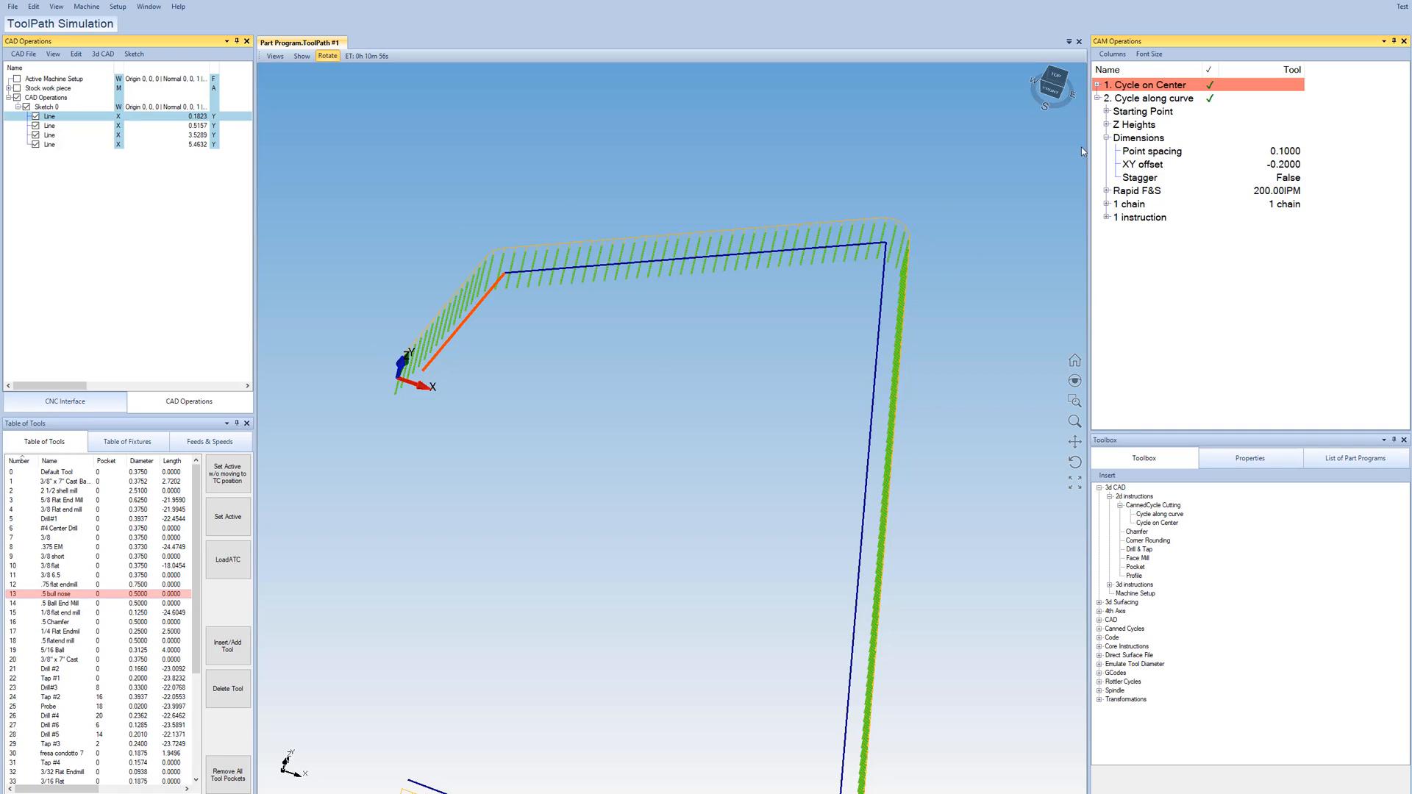
# Set the point spacing of Cycle along curve to 0.25 and inspect the drill moves along the offset curve
pyautogui.click(1289, 152)
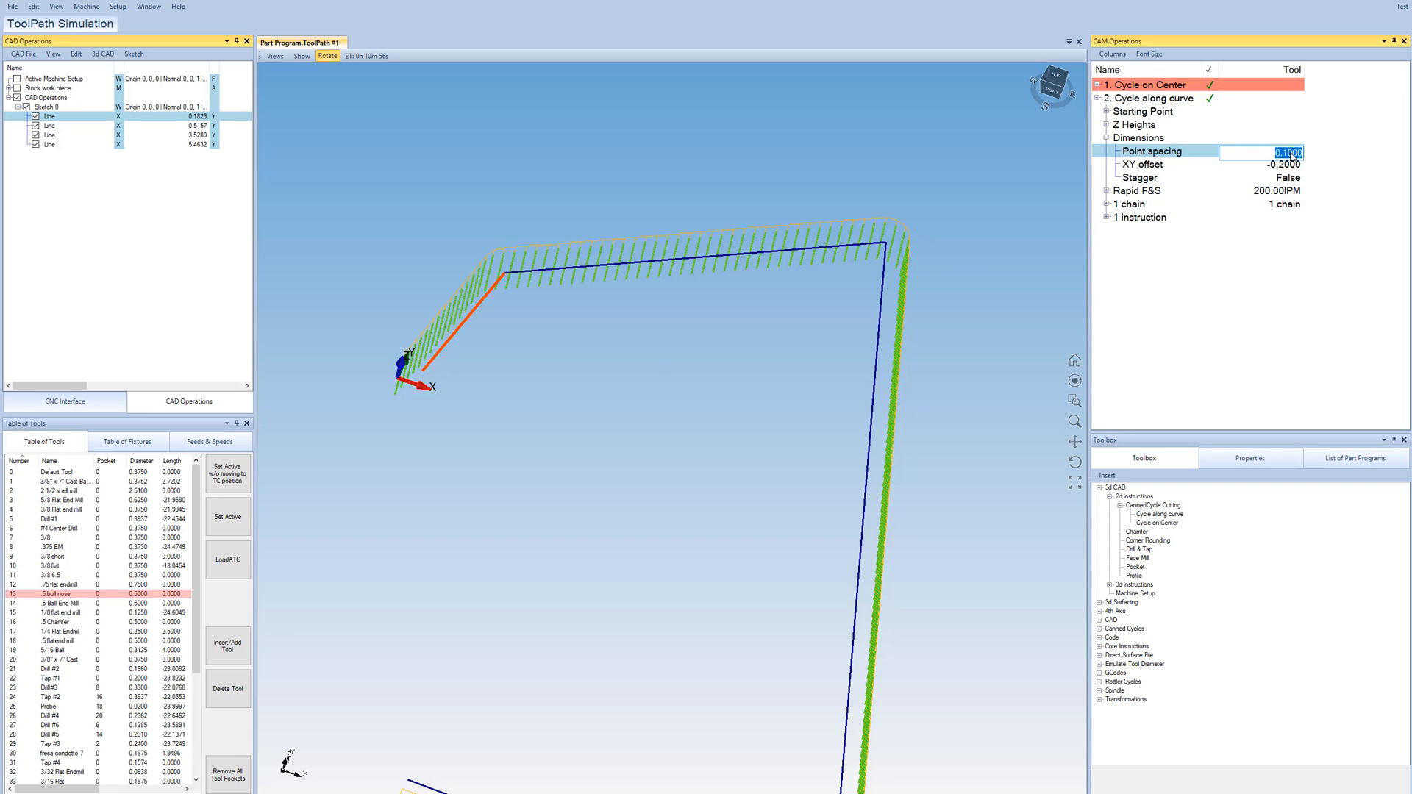
pyautogui.press('BackSpace')
pyautogui.write('.25')
pyautogui.press('Return')
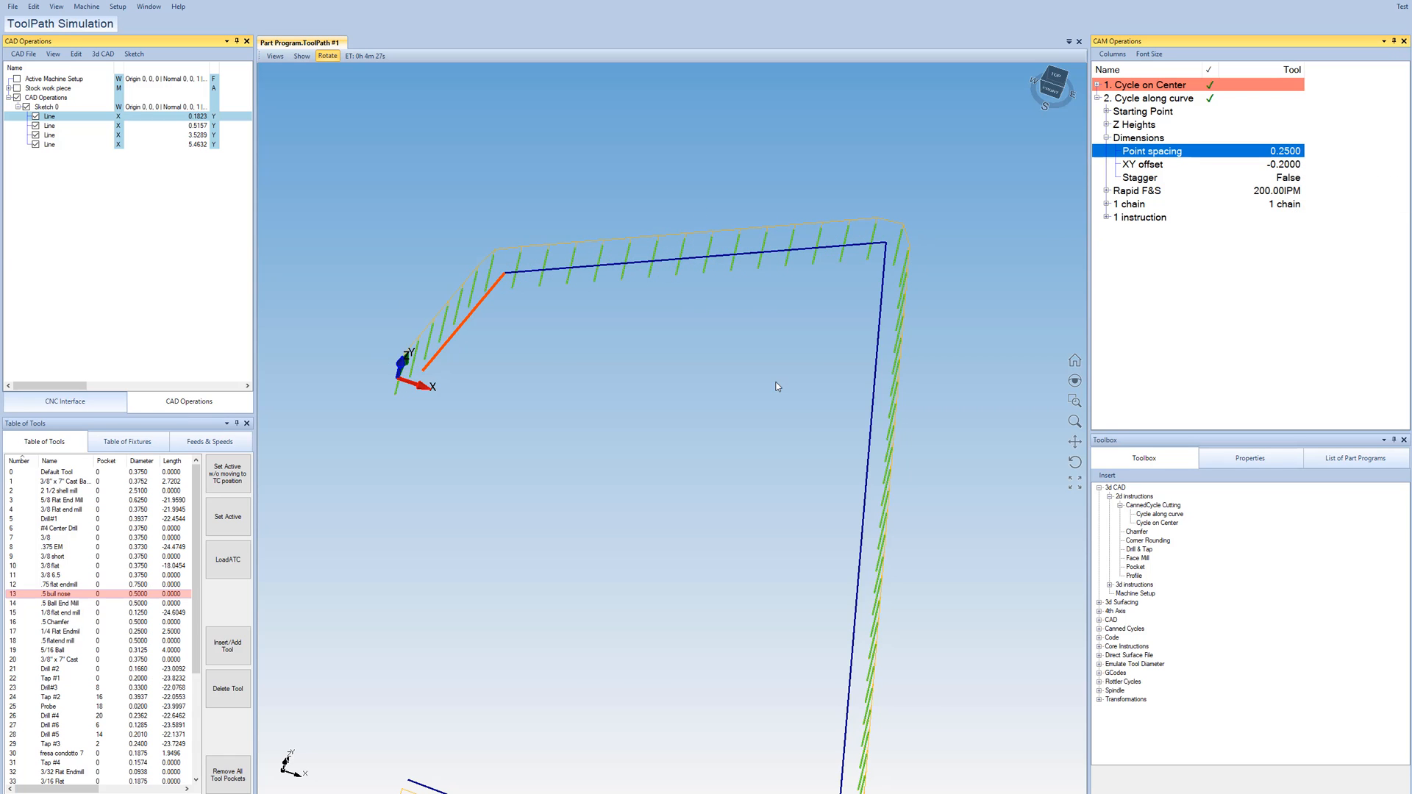
pyautogui.scroll(-3, 743, 389)
pyautogui.scroll(2, 647, 559)
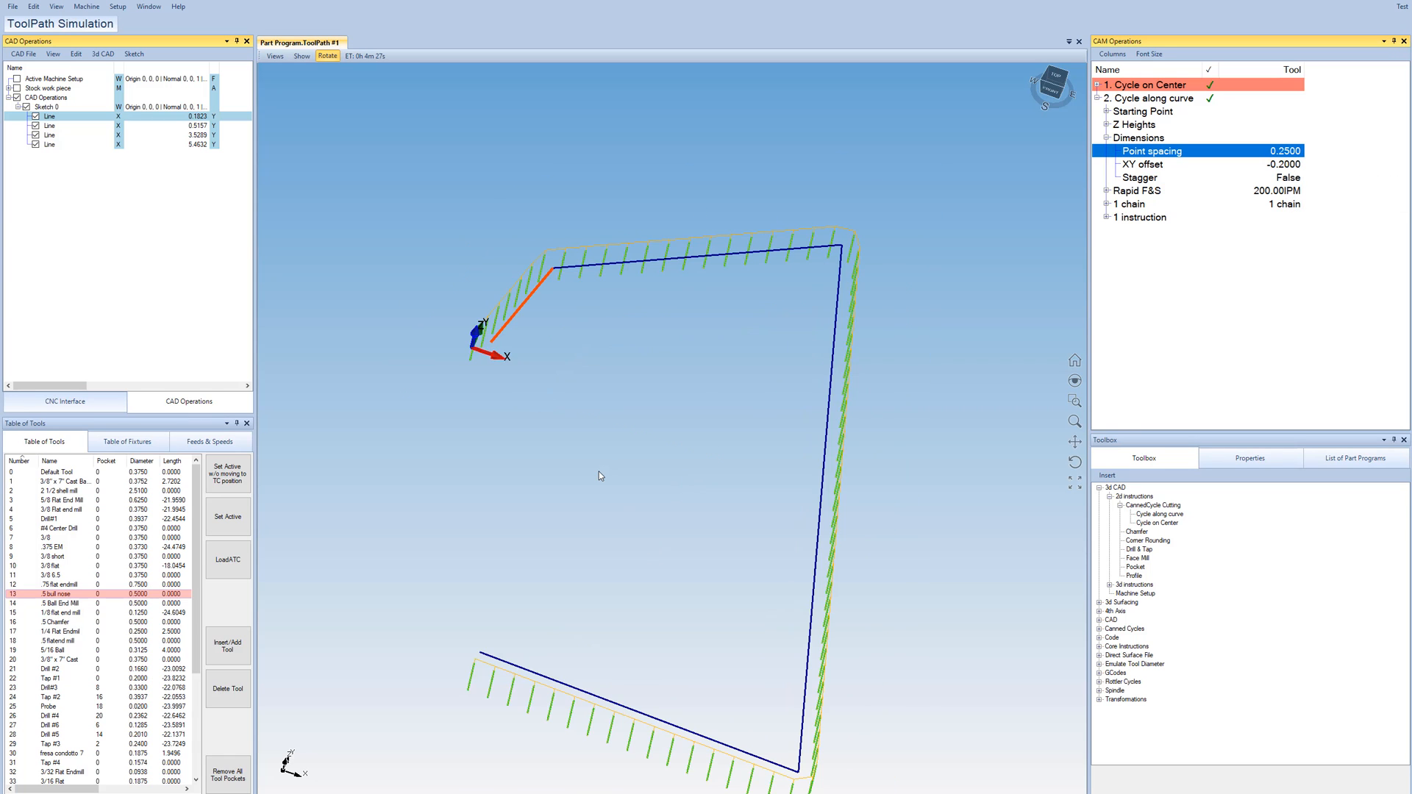
pyautogui.moveTo(599, 476); pyautogui.dragTo(842, 259)
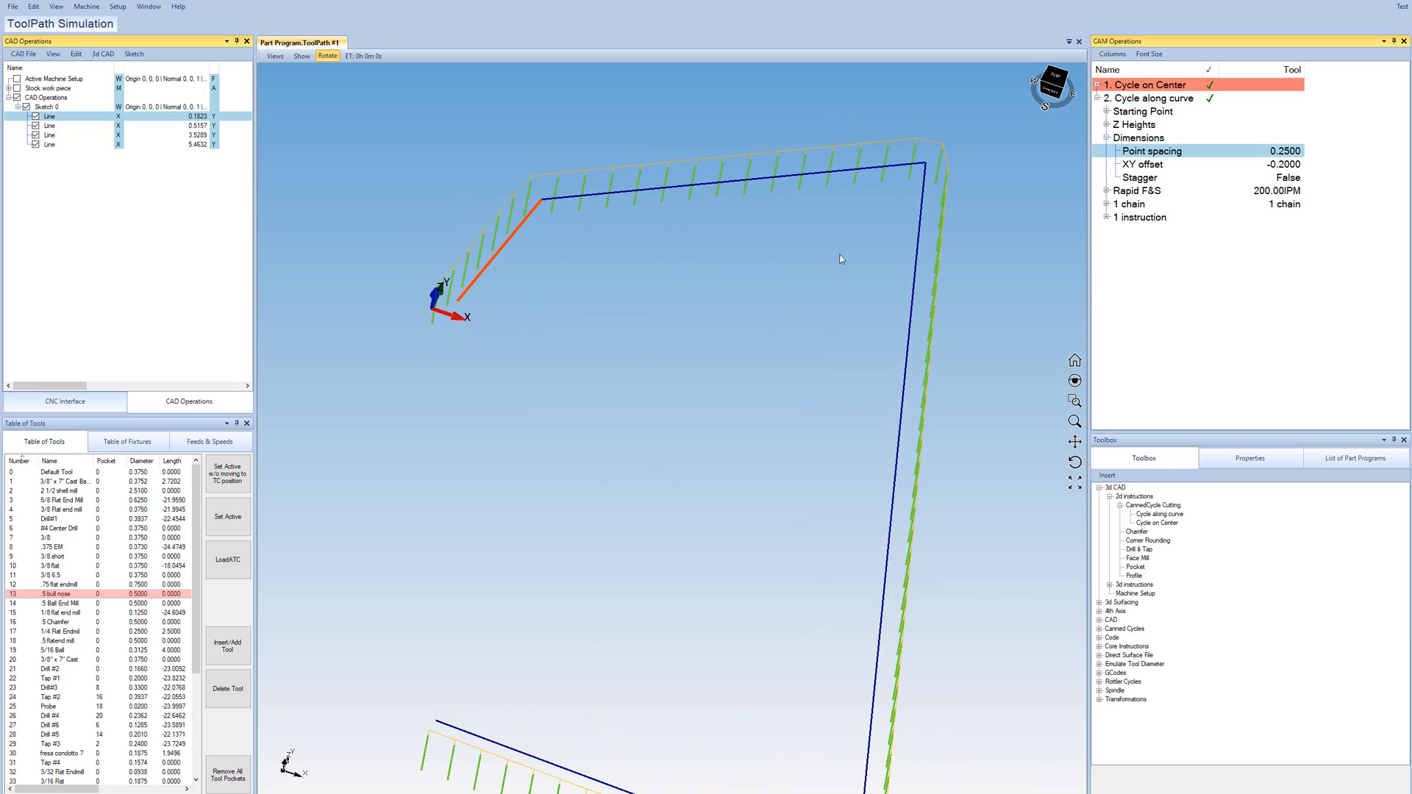
pyautogui.scroll(5, 493, 302)
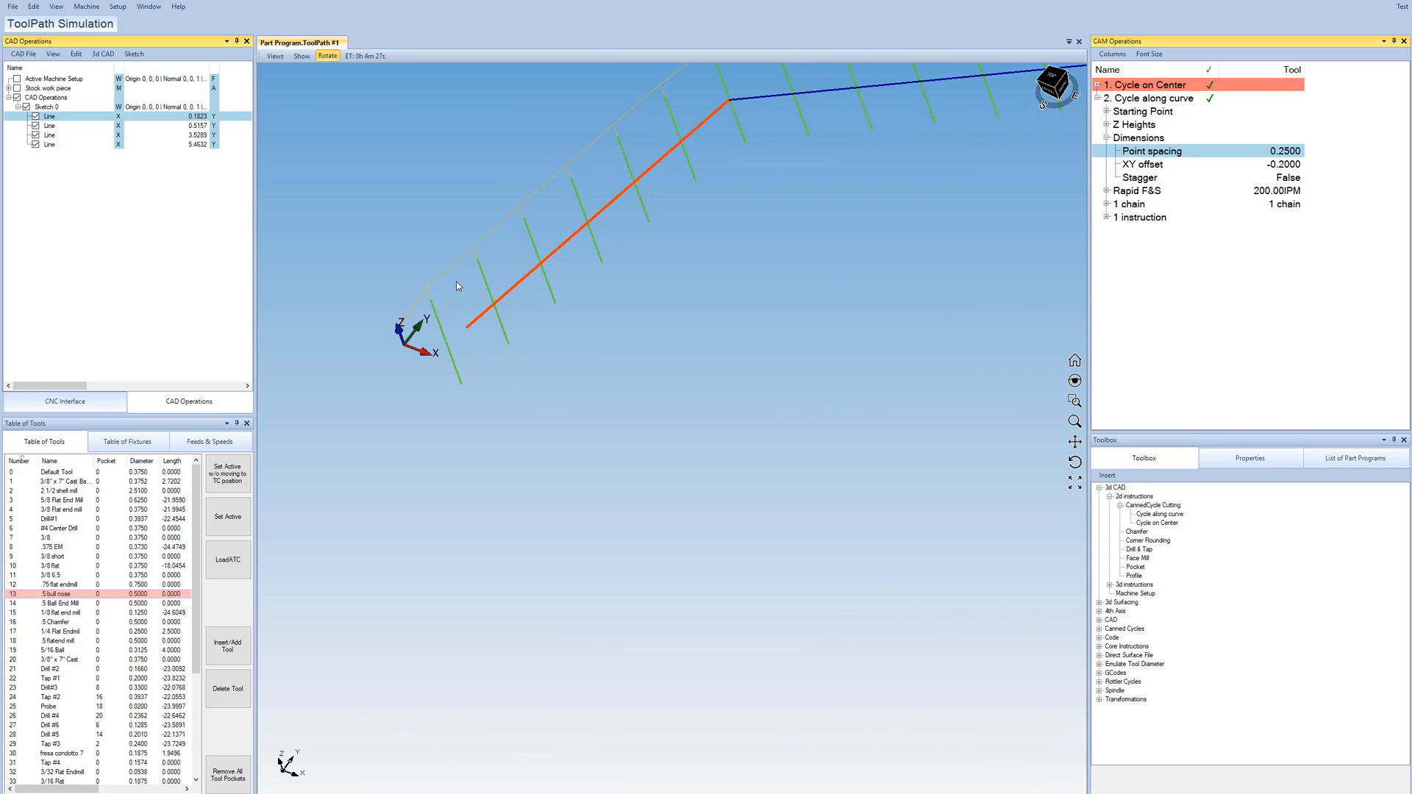
# Play through the toolpath simulation of Cycle along curve with Stagger off to examine the order of the drill points
pyautogui.scroll(1, 457, 286)
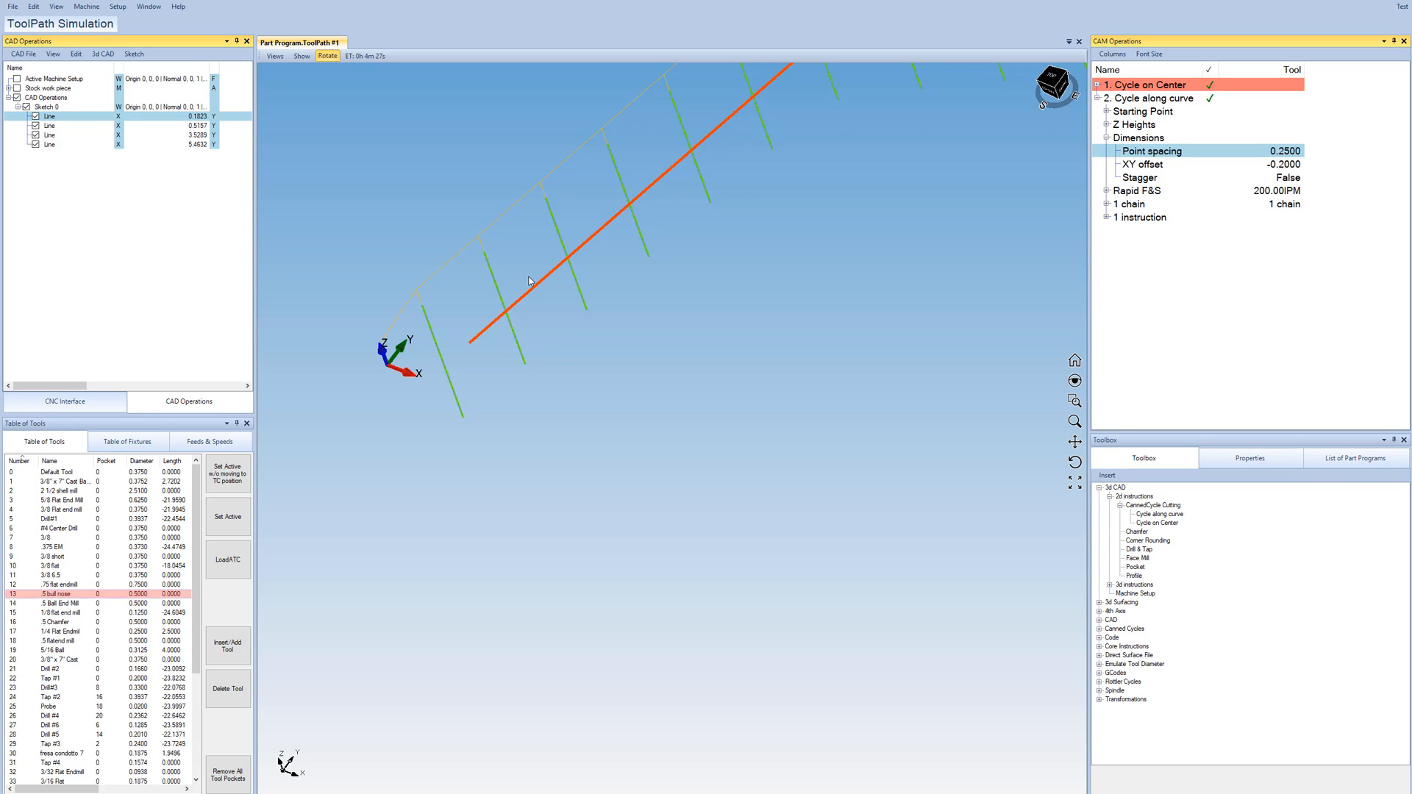
pyautogui.click(1288, 179)
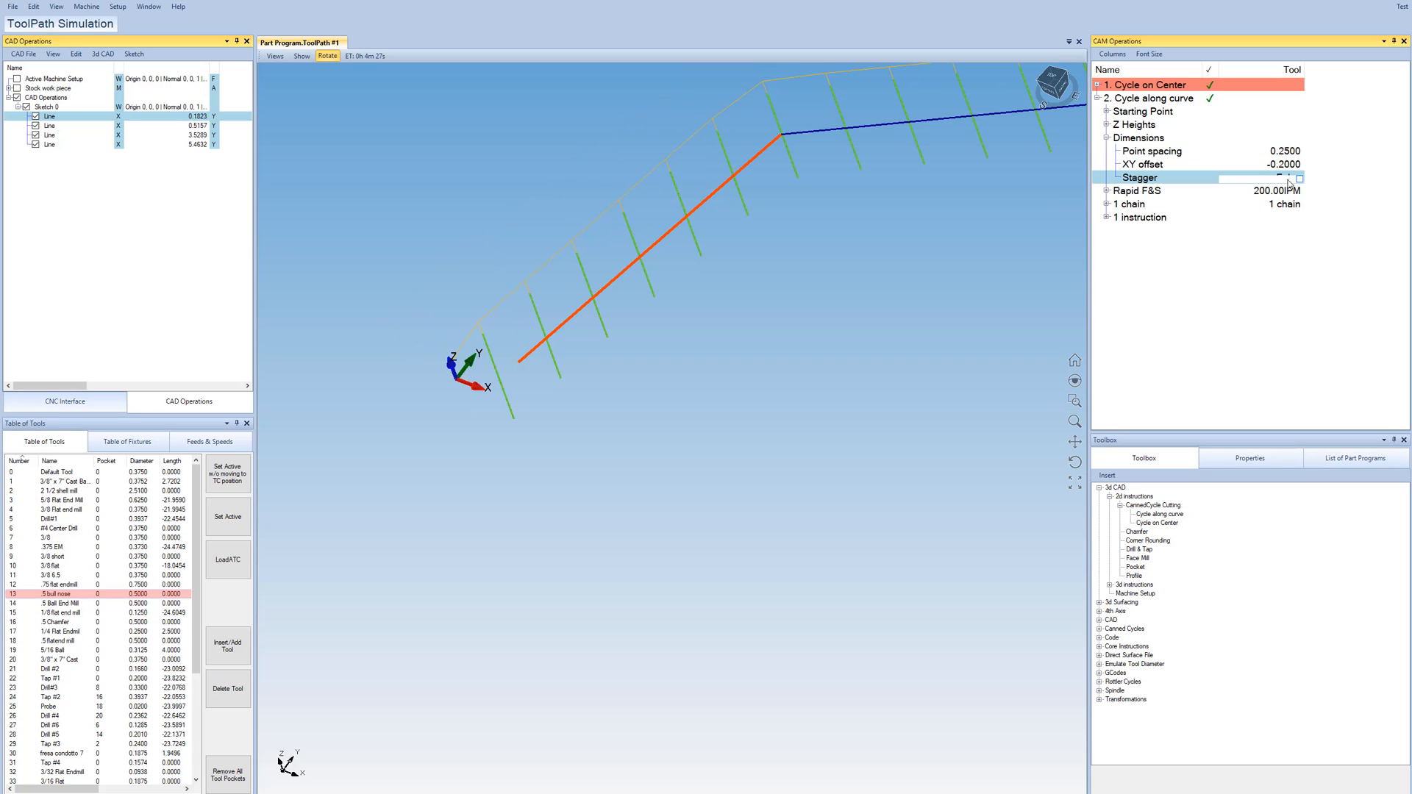
pyautogui.click(88, 26)
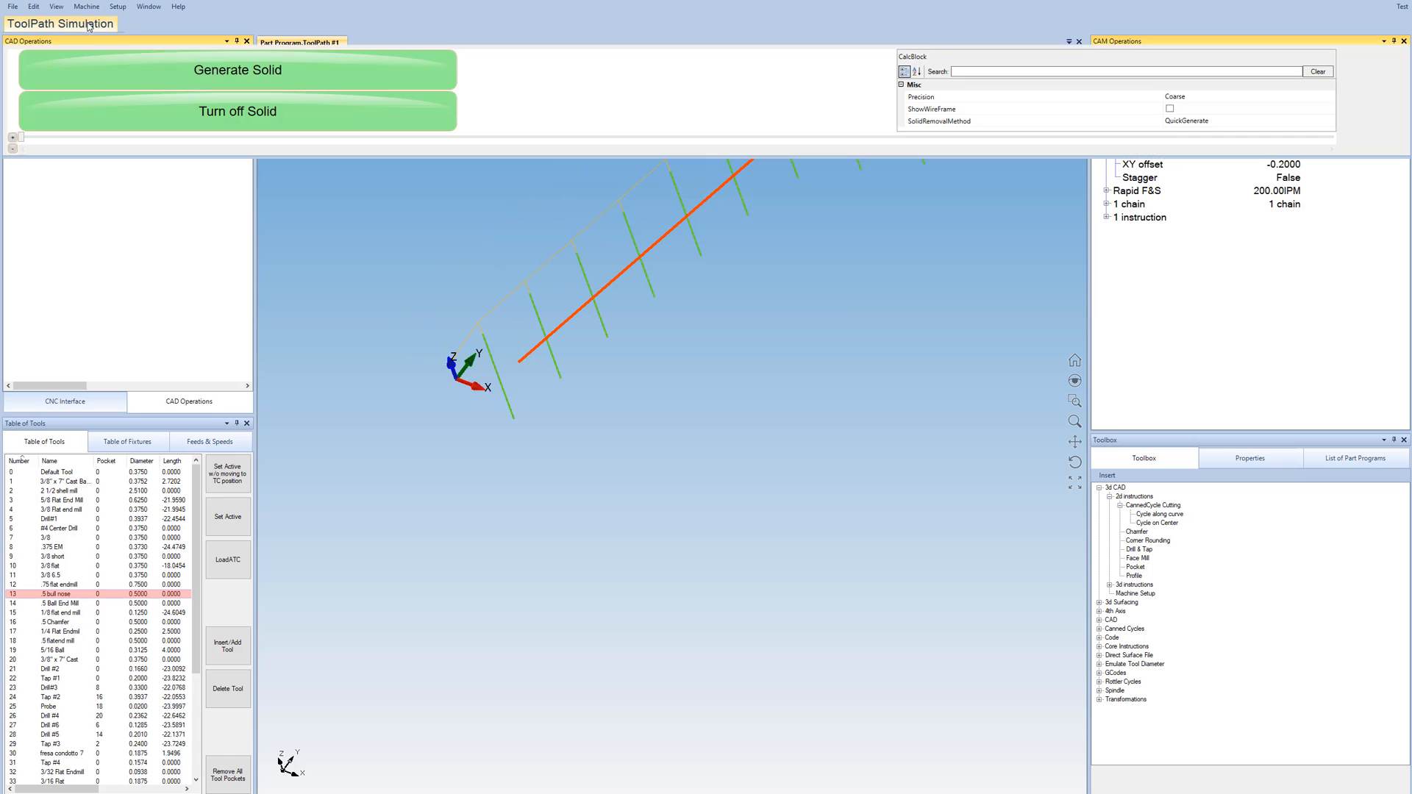
pyautogui.moveTo(21, 137)
pyautogui.mouseDown()
pyautogui.moveTo(142, 117)
pyautogui.moveTo(156, 139)
pyautogui.moveTo(21, 139)
pyautogui.mouseUp()
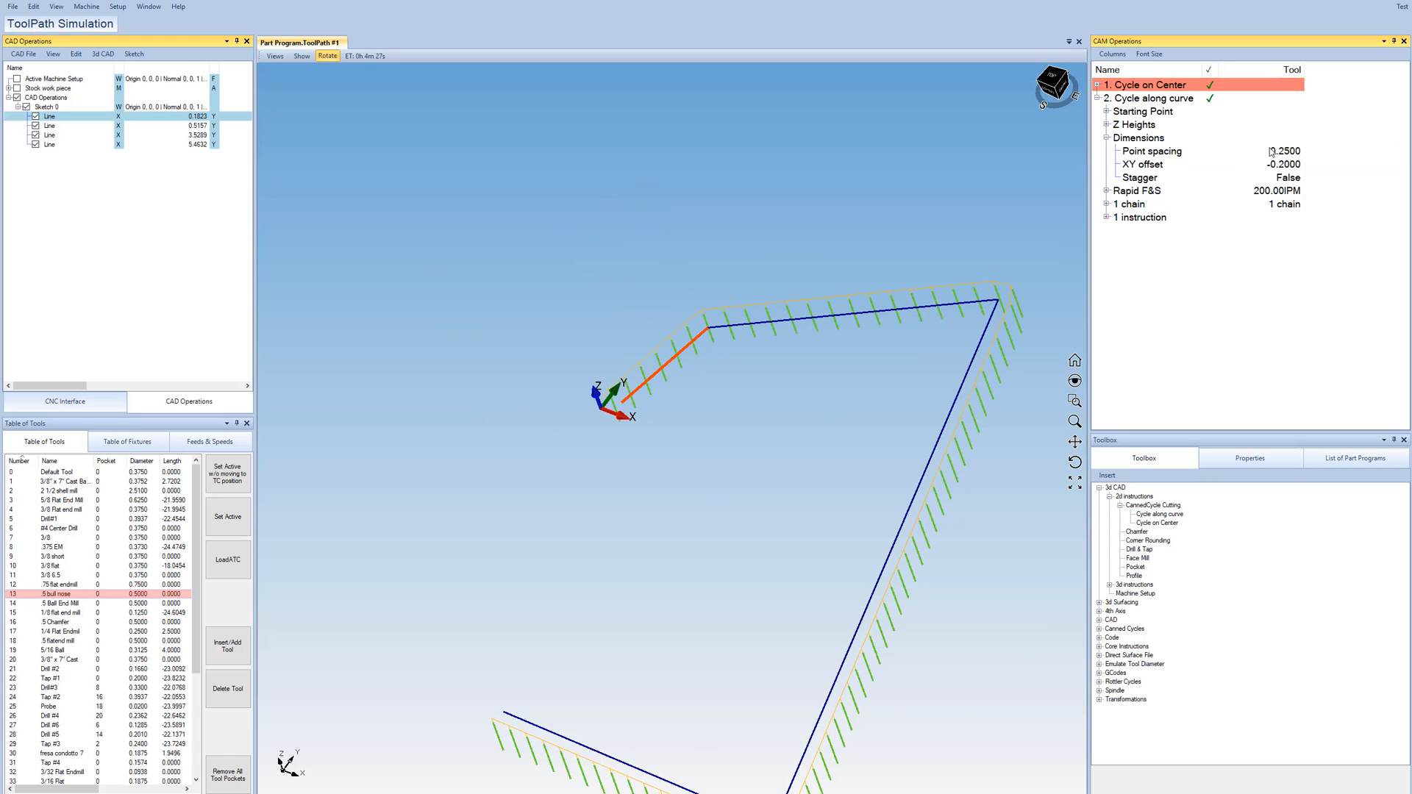
# Set Stagger to True in the Dimensions of Cycle along curve
pyautogui.click(1296, 183)
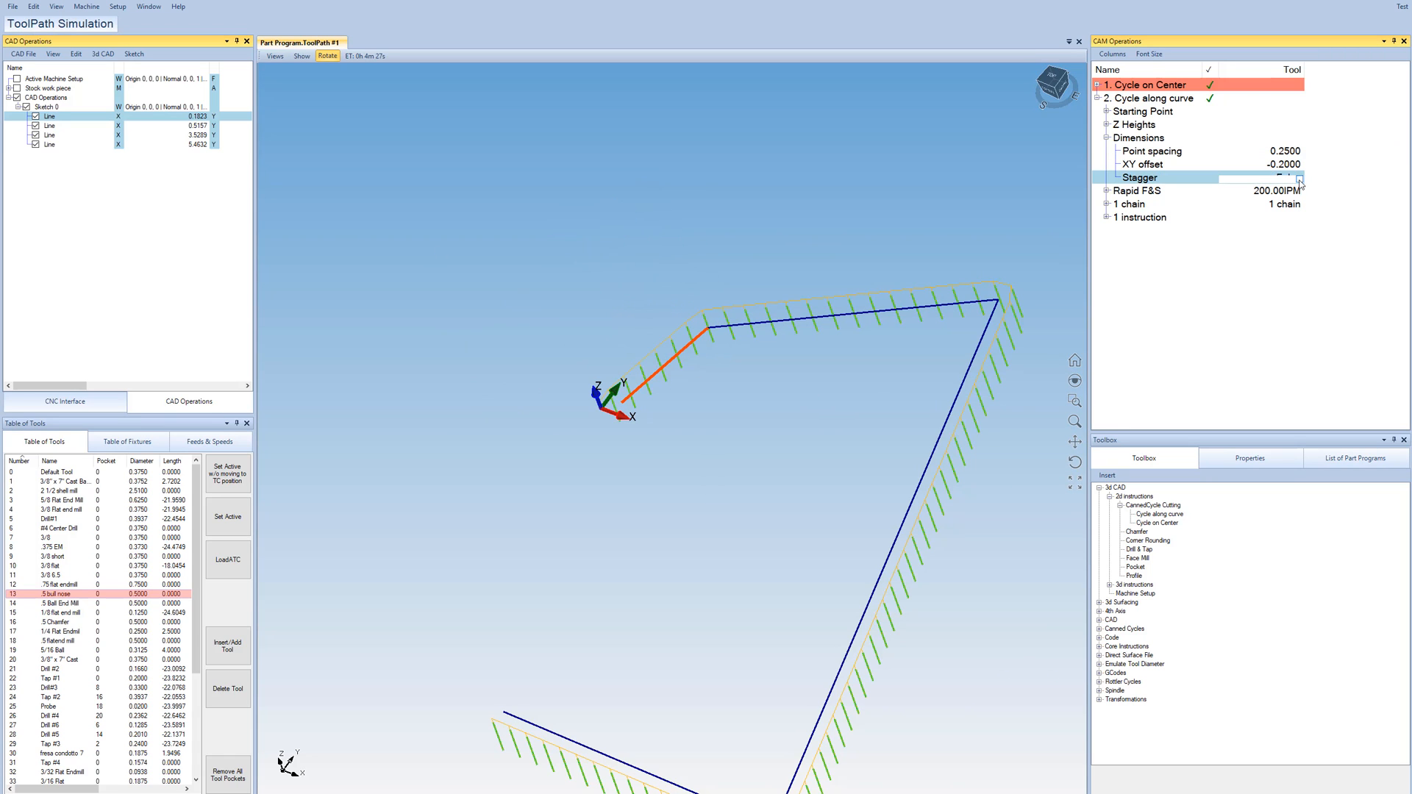
pyautogui.click(1299, 180)
pyautogui.scroll(4, 634, 387)
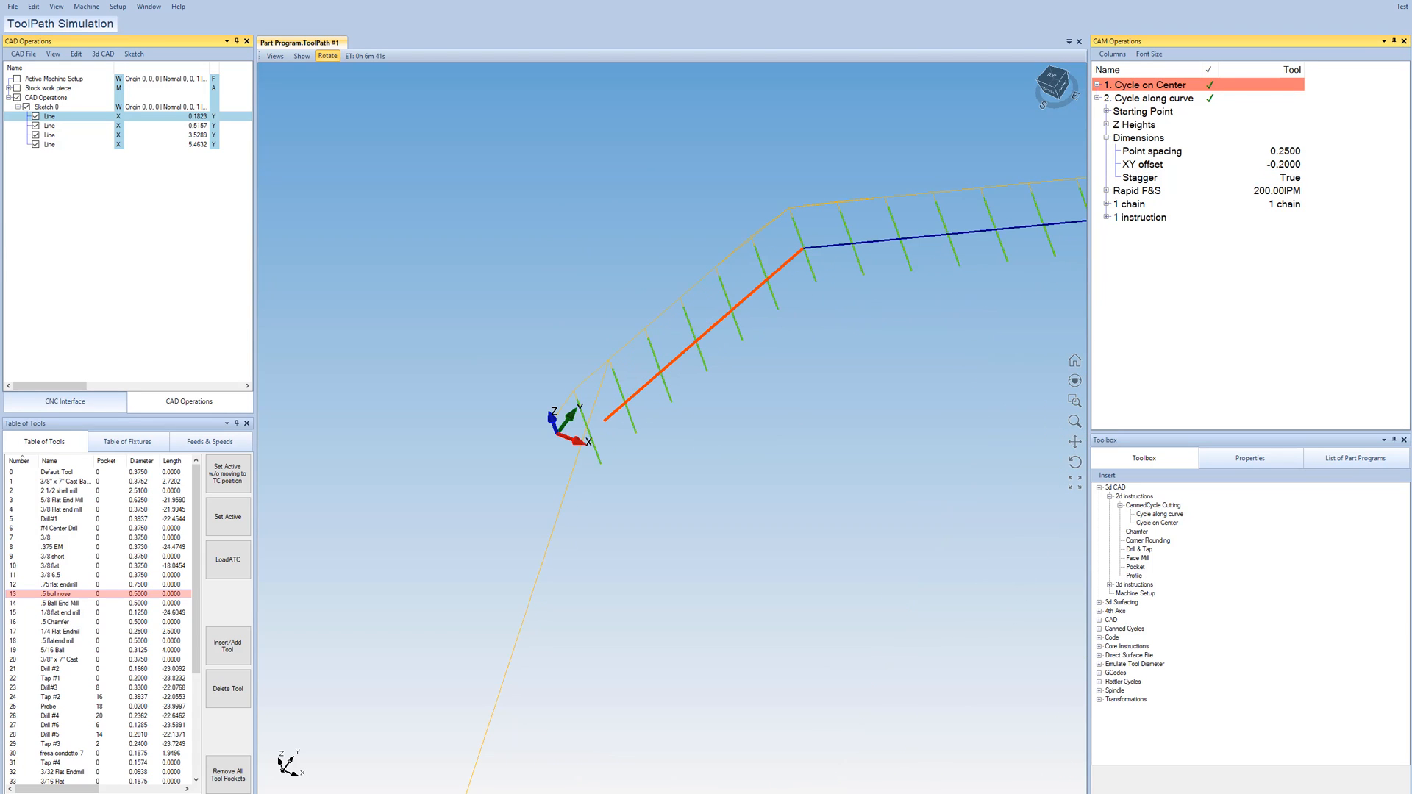
# Scrub the toolpath simulation through the staggered drill points to examine their order, and return it to the start
pyautogui.moveTo(29, 27)
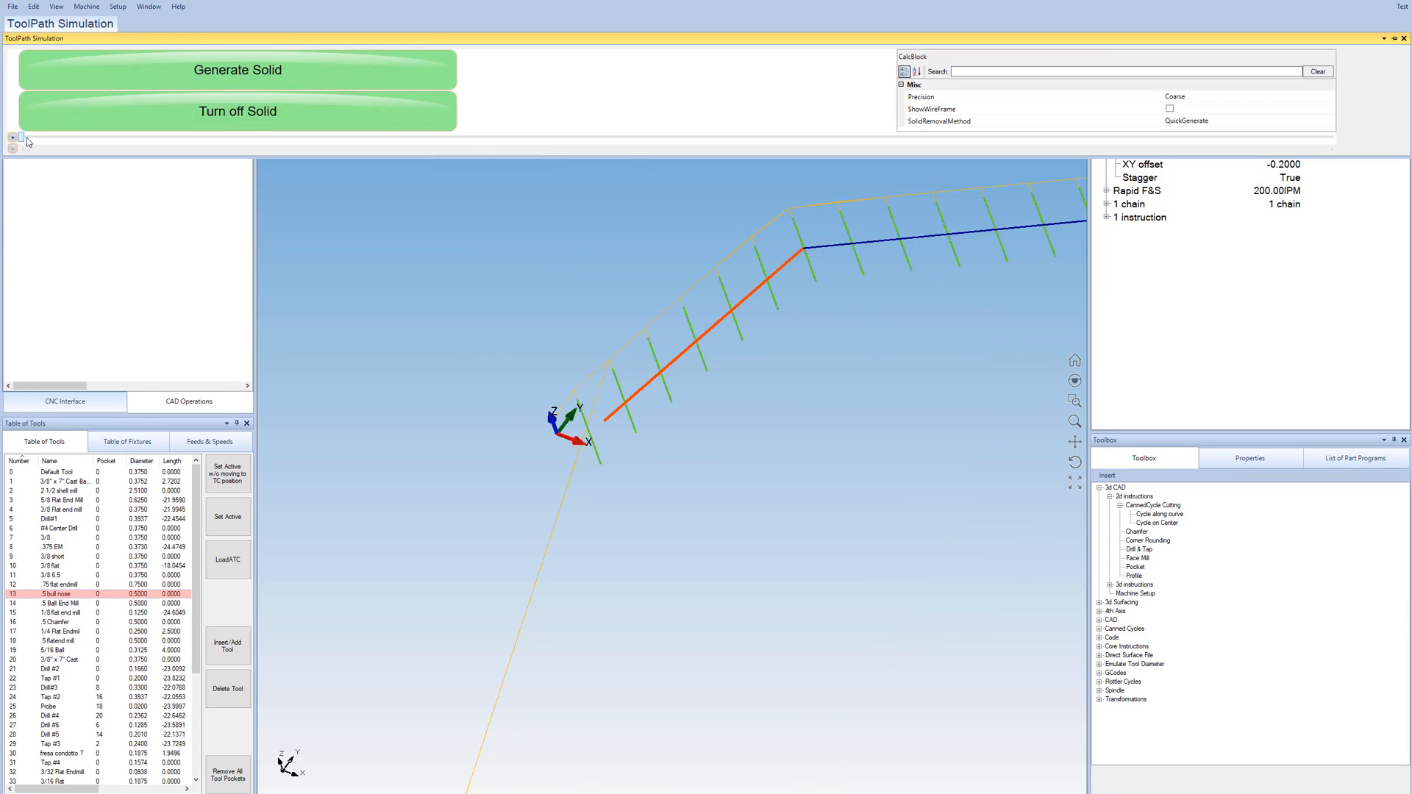
pyautogui.moveTo(21, 138); pyautogui.dragTo(571, 141)
pyautogui.scroll(-5, 730, 457)
pyautogui.scroll(3, 682, 367)
pyautogui.scroll(2, 681, 363)
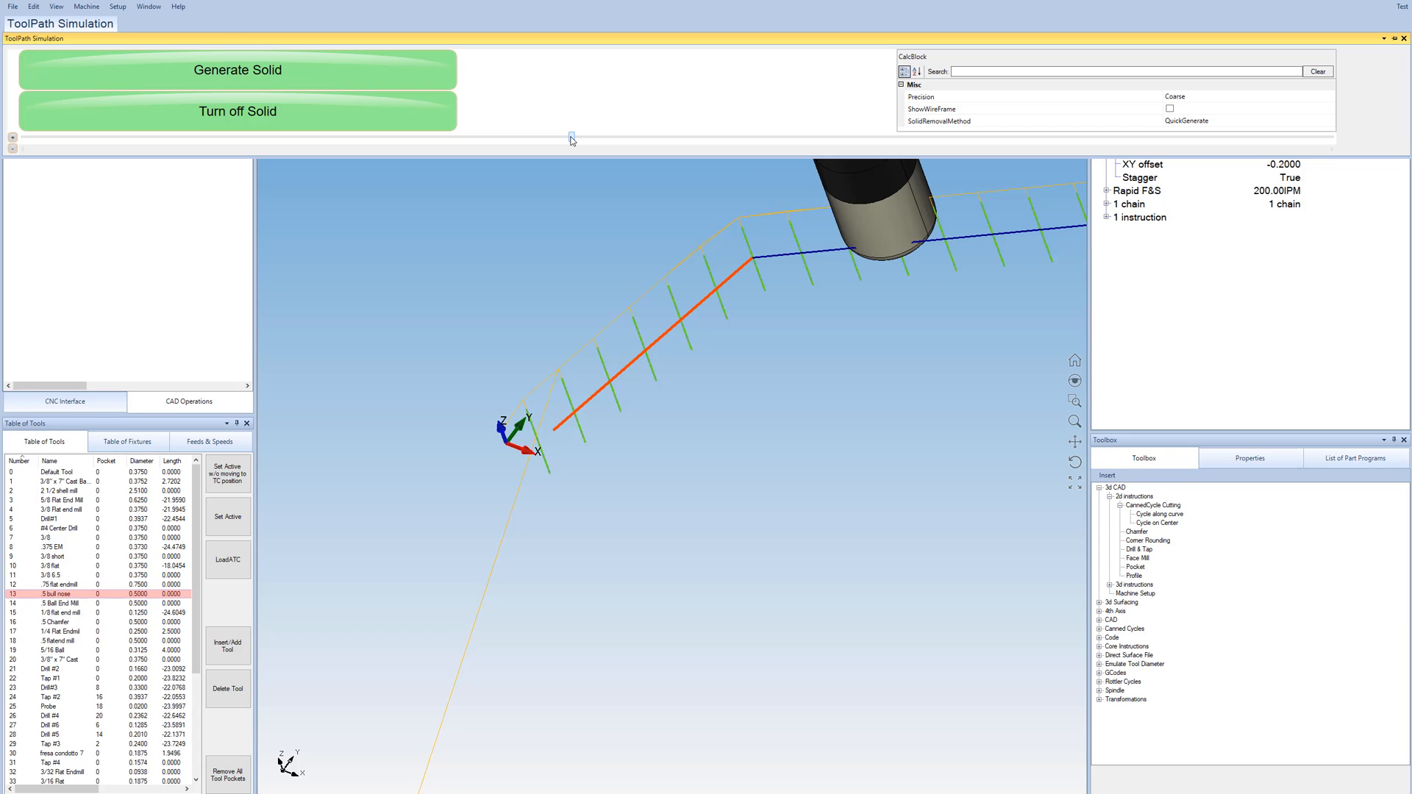
pyautogui.moveTo(572, 140); pyautogui.dragTo(579, 137)
pyautogui.scroll(-3, 684, 328)
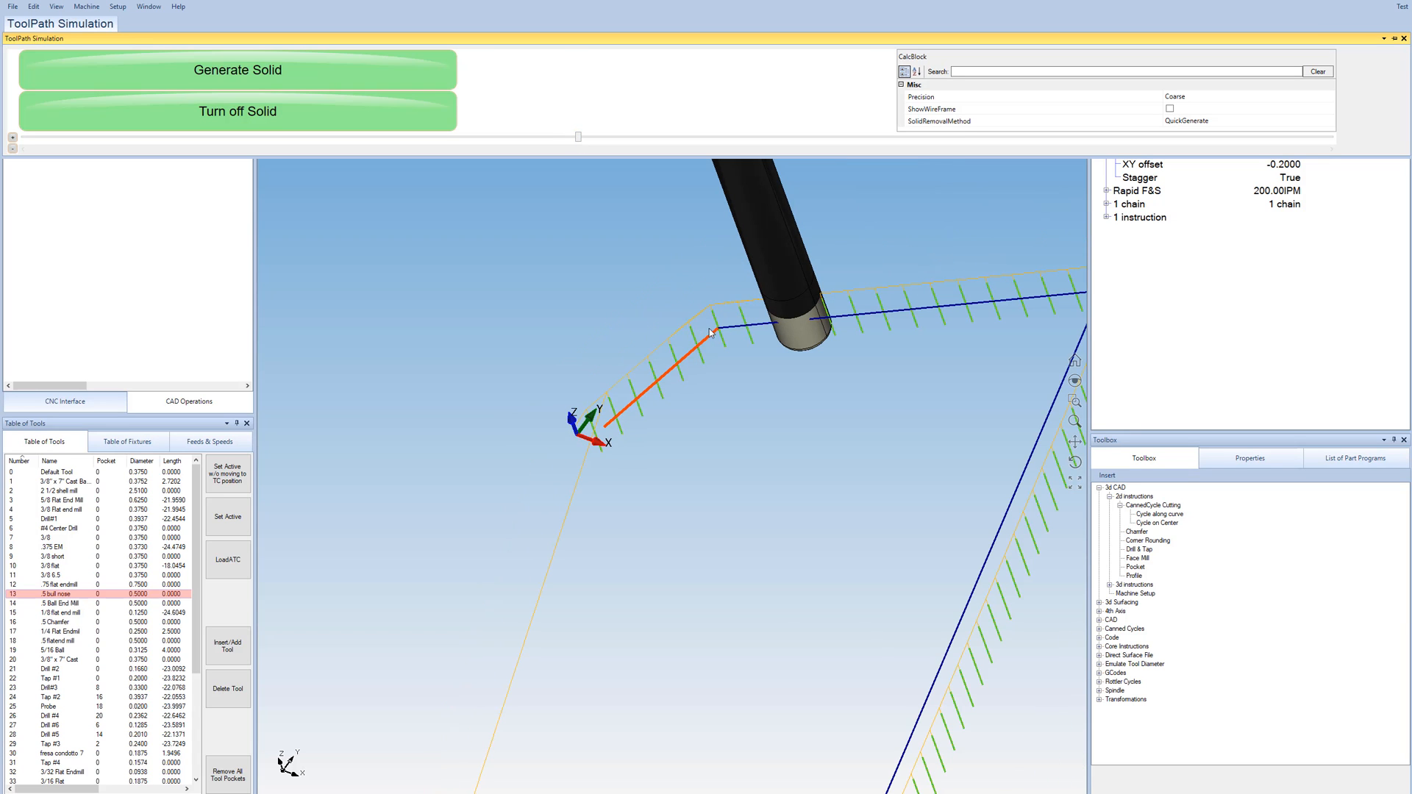
pyautogui.moveTo(580, 138); pyautogui.dragTo(20, 137)
pyautogui.scroll(-3, 699, 559)
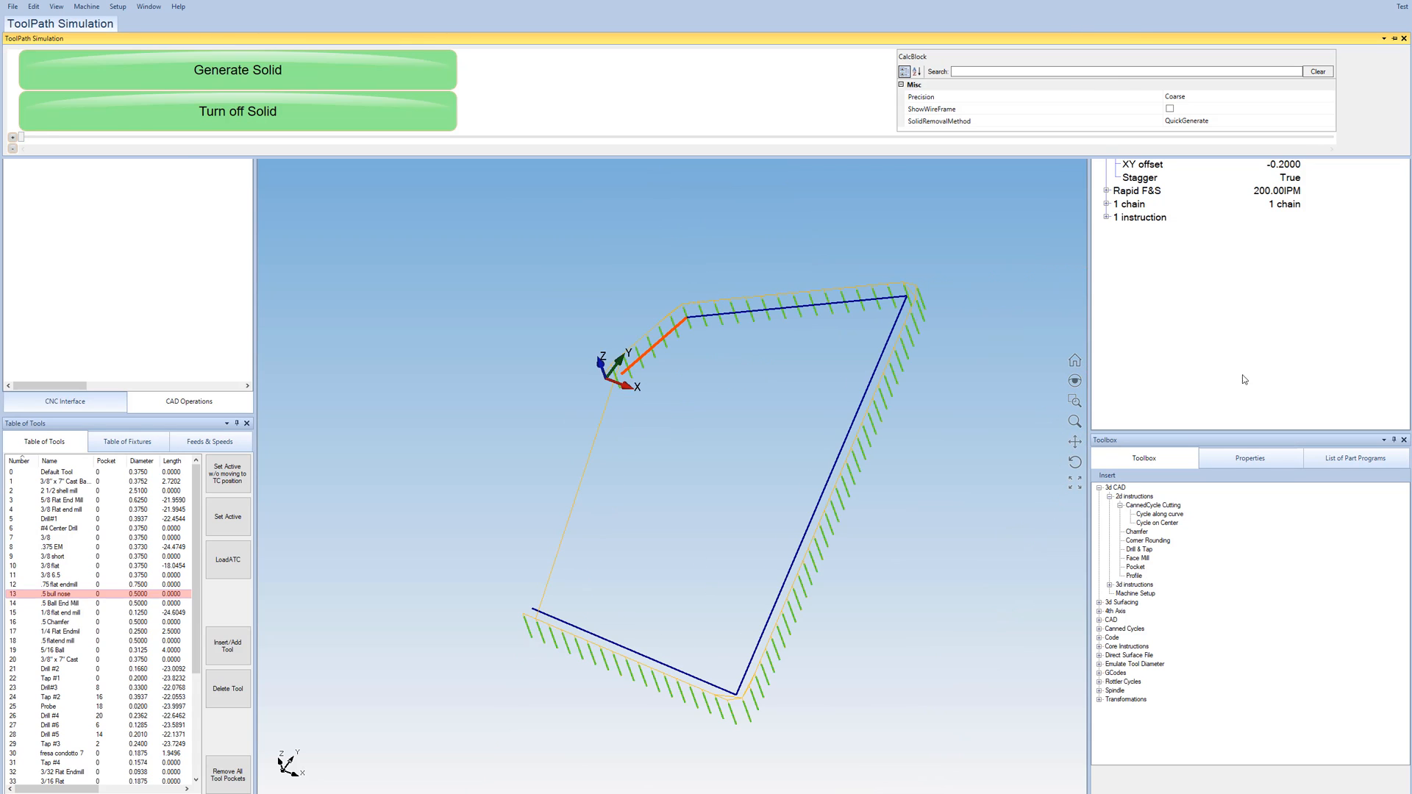